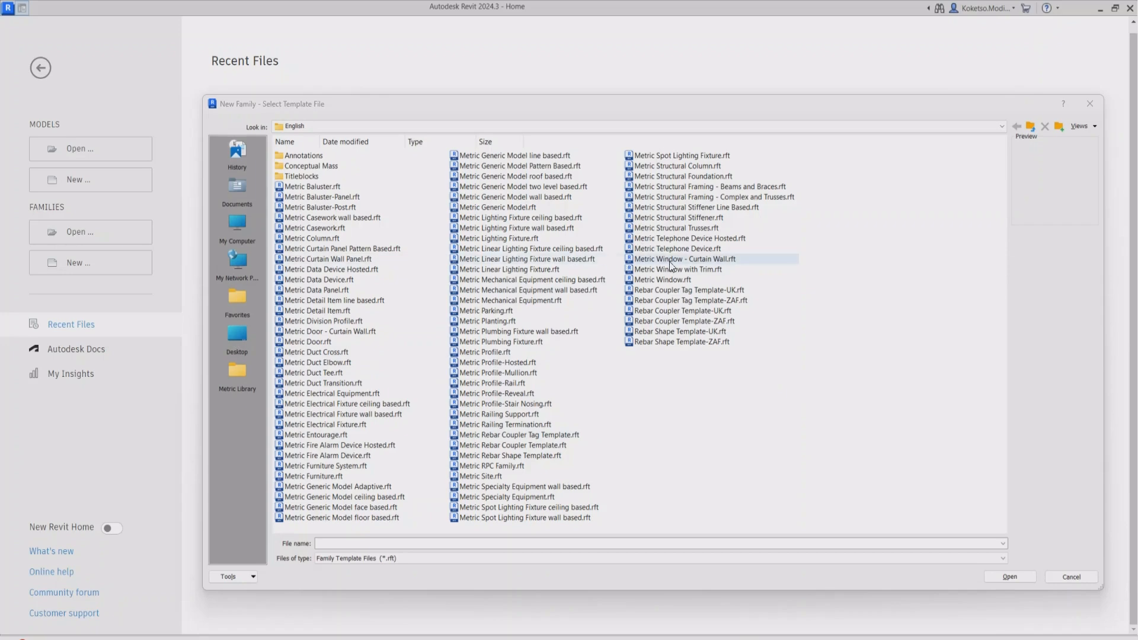
Step: Create a family from the Metric Structural Framing - Beams and Braces template and delete its default beam extrusion and centre line
{"action": "left_click", "coordinate": [707, 188]}
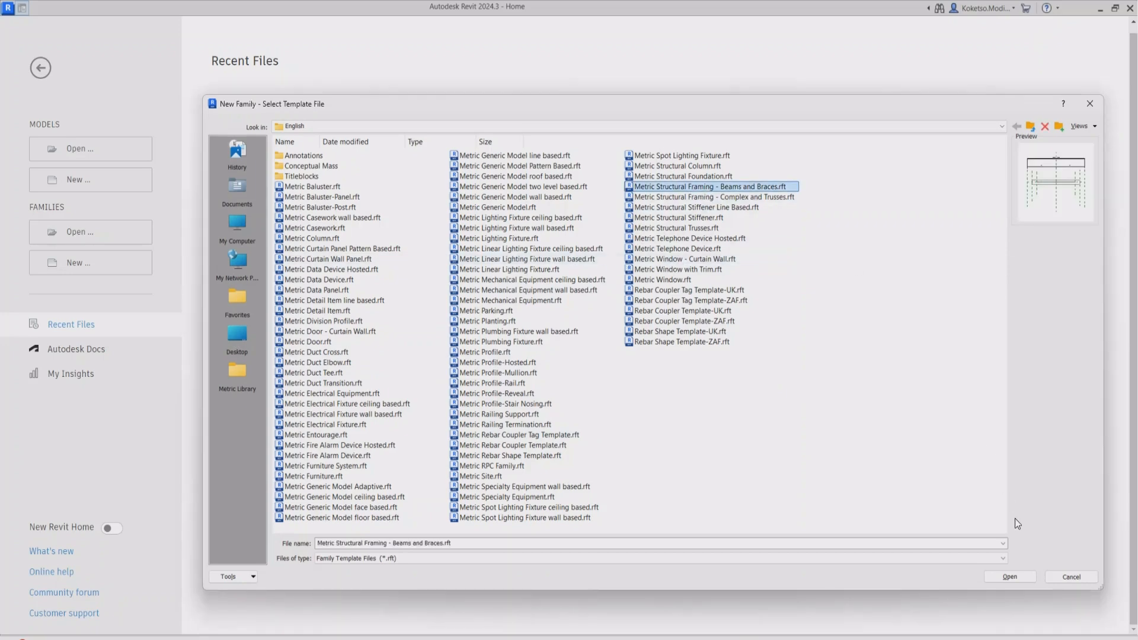
{"action": "left_click", "coordinate": [1016, 578]}
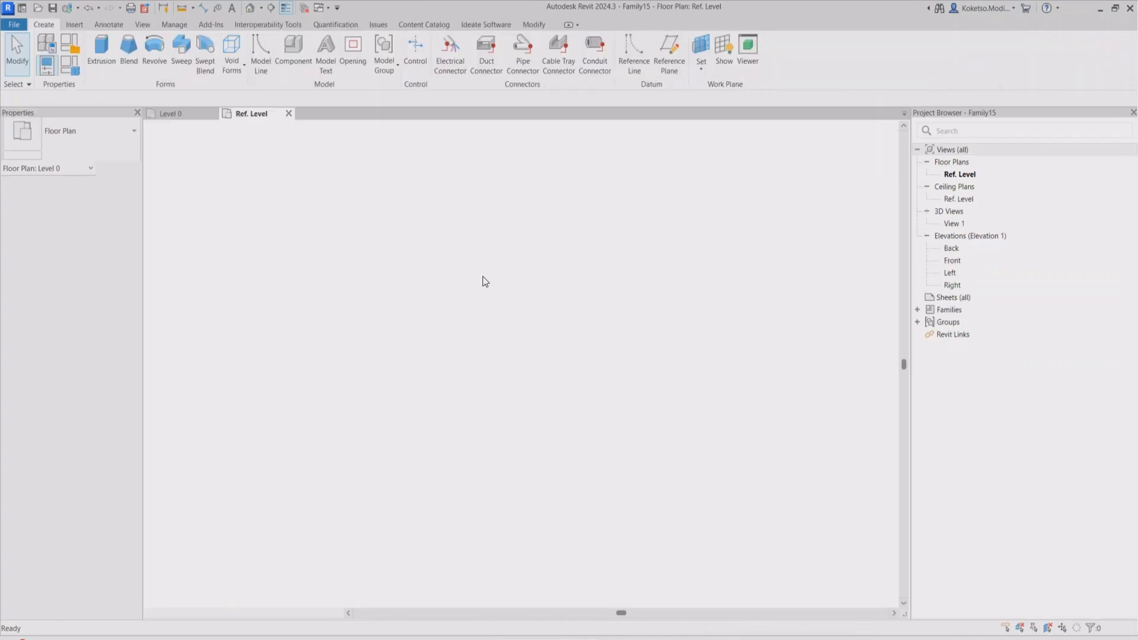
{"action": "left_click", "coordinate": [592, 357]}
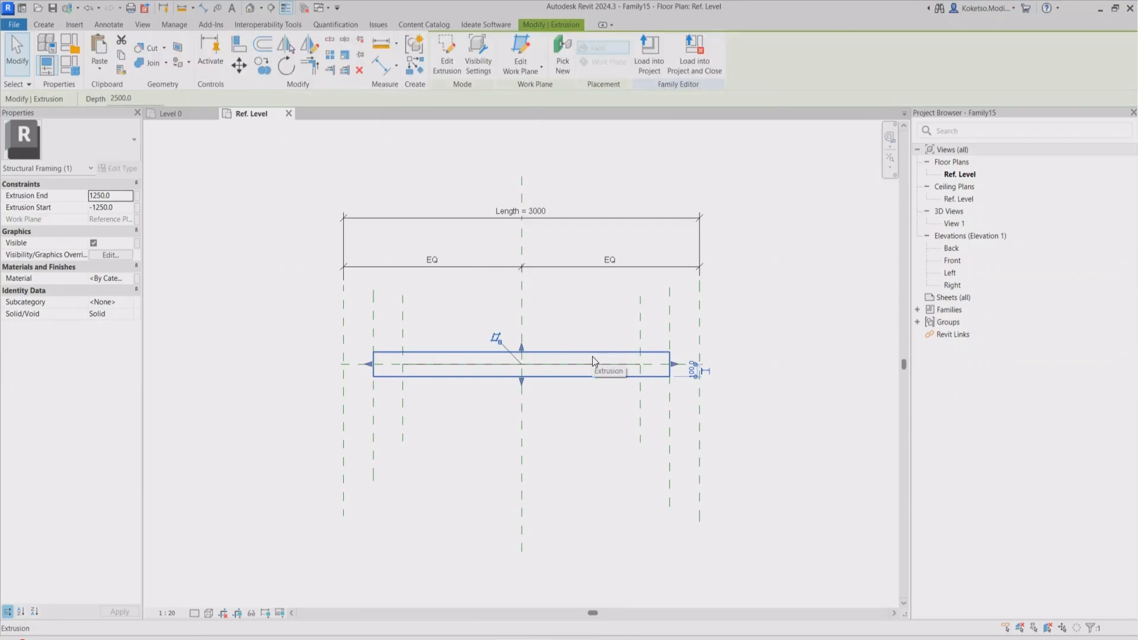
{"action": "key", "text": "Delete"}
{"action": "left_click", "coordinate": [594, 362]}
{"action": "key", "text": "Delete"}
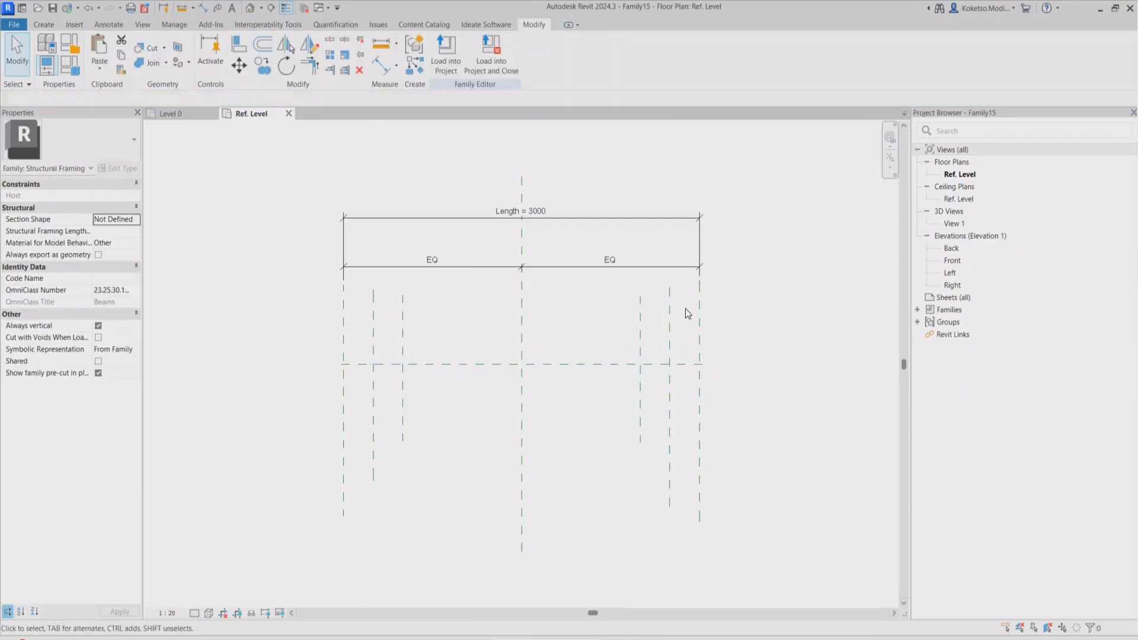
Step: Delete the two inner vertical reference planes at each end of the beam in the Ref. Level plan
{"action": "left_click_drag", "start_coordinate": [685, 308], "coordinate": [536, 333]}
{"action": "key", "text": "Delete"}
{"action": "left_click_drag", "start_coordinate": [388, 325], "coordinate": [368, 323]}
{"action": "key", "text": "Delete"}
{"action": "middle_click_drag", "start_coordinate": [432, 330], "coordinate": [396, 329]}
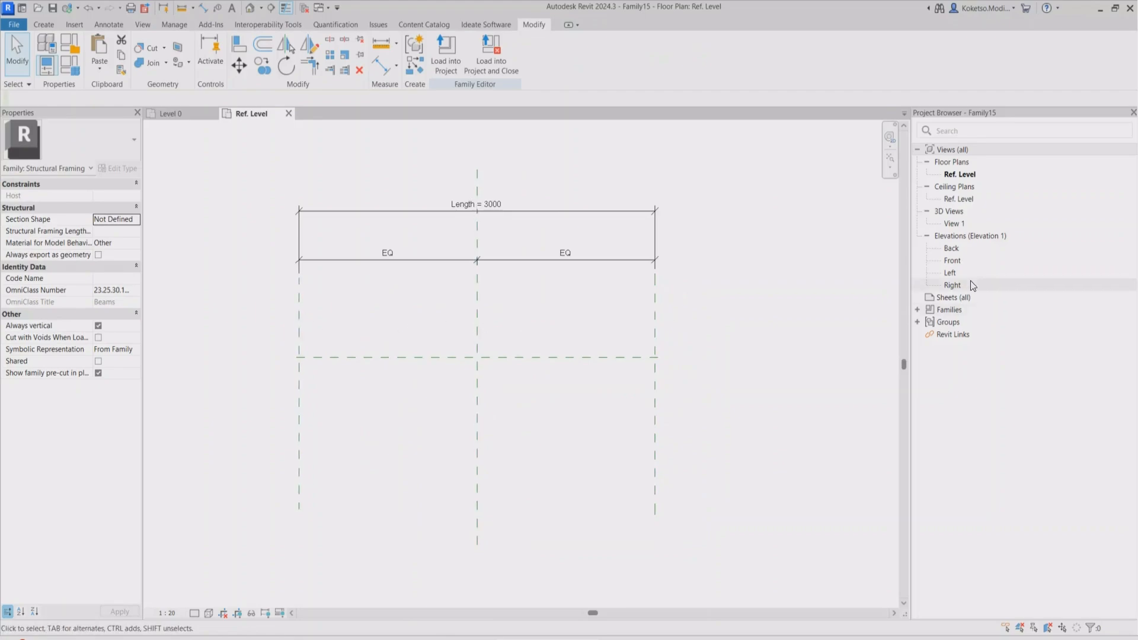
Step: In the Left elevation, draw a horizontal reference plane about 694 mm above the Ref. Level
{"action": "double_click", "coordinate": [950, 273]}
{"action": "scroll", "coordinate": [401, 329], "scroll_direction": "down", "scroll_amount": 2}
{"action": "scroll", "coordinate": [458, 452], "scroll_direction": "up", "scroll_amount": 3}
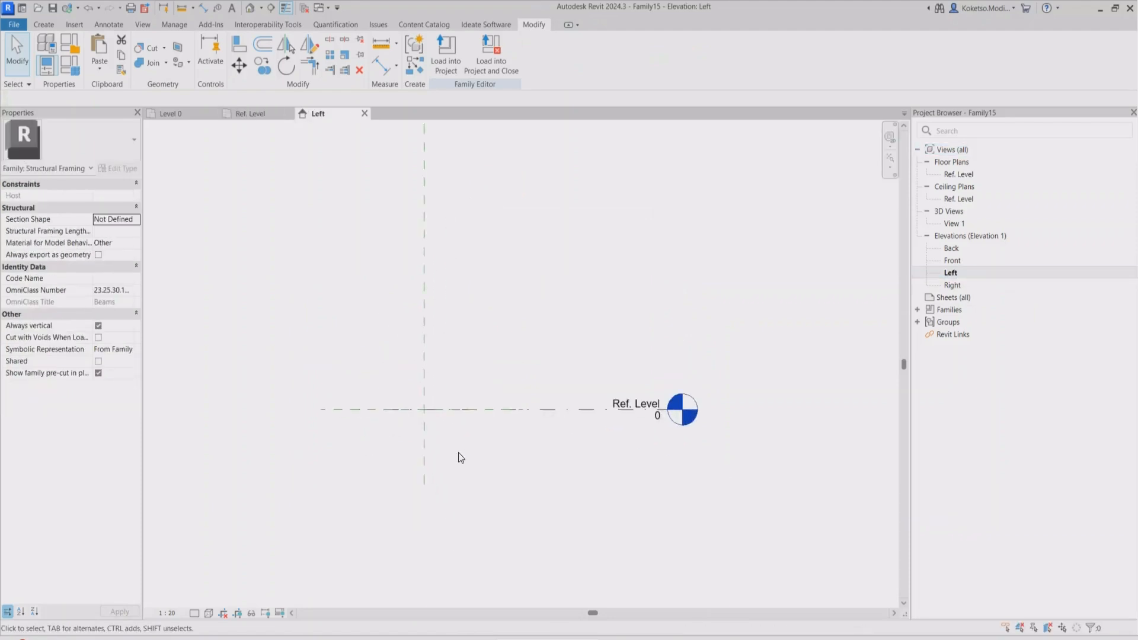
{"action": "left_click", "coordinate": [44, 25]}
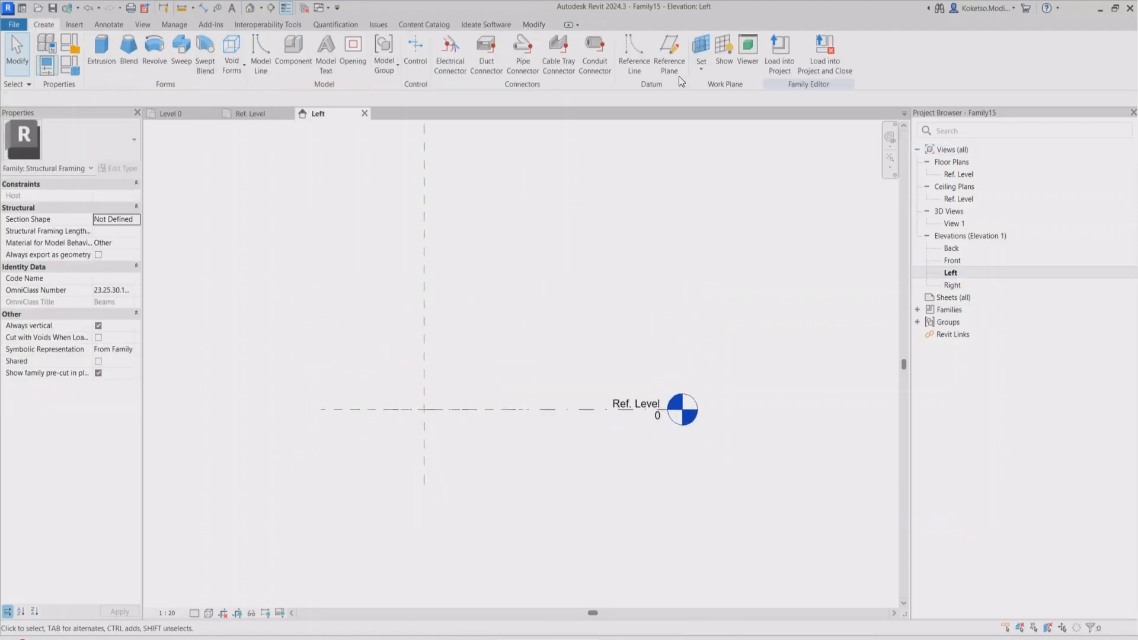
{"action": "key", "text": "r"}
{"action": "key", "text": "p"}
{"action": "left_click", "coordinate": [320, 323]}
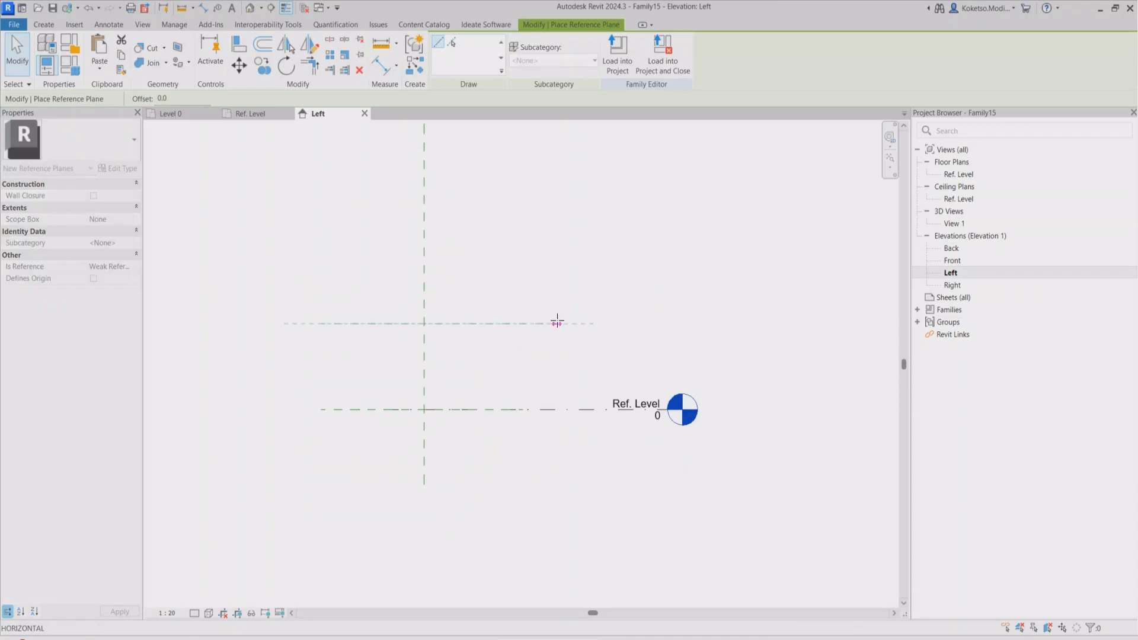
{"action": "left_click", "coordinate": [605, 323]}
Step: Draw a second horizontal reference plane below the Ref. Level, matching the extents of the upper one
{"action": "middle_click_drag", "start_coordinate": [411, 478], "coordinate": [421, 444]}
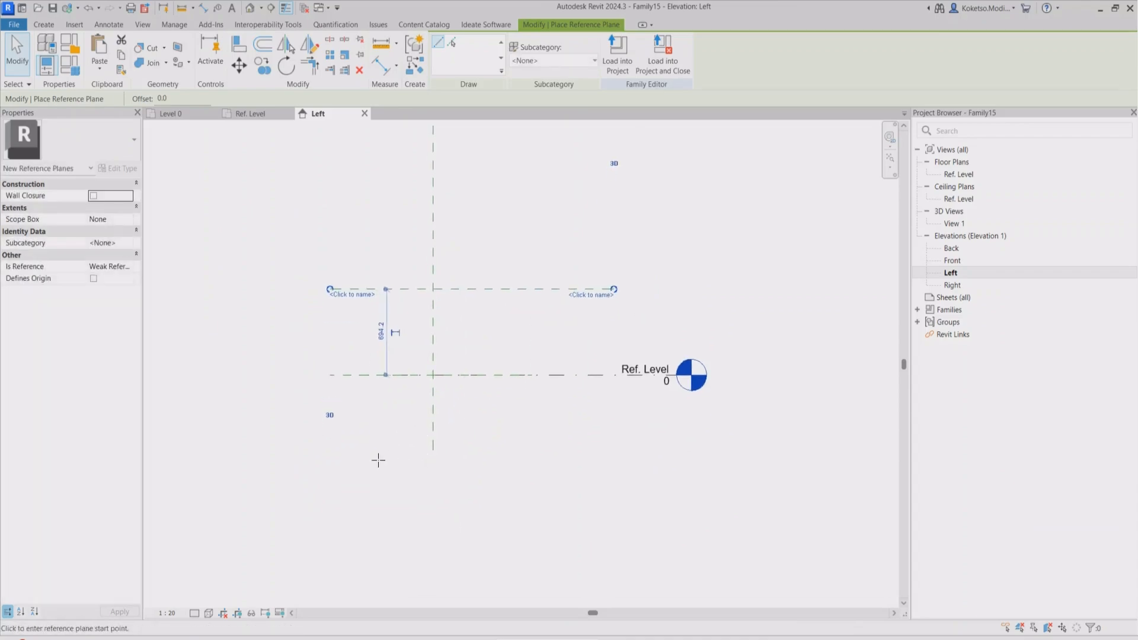
{"action": "left_click", "coordinate": [330, 479]}
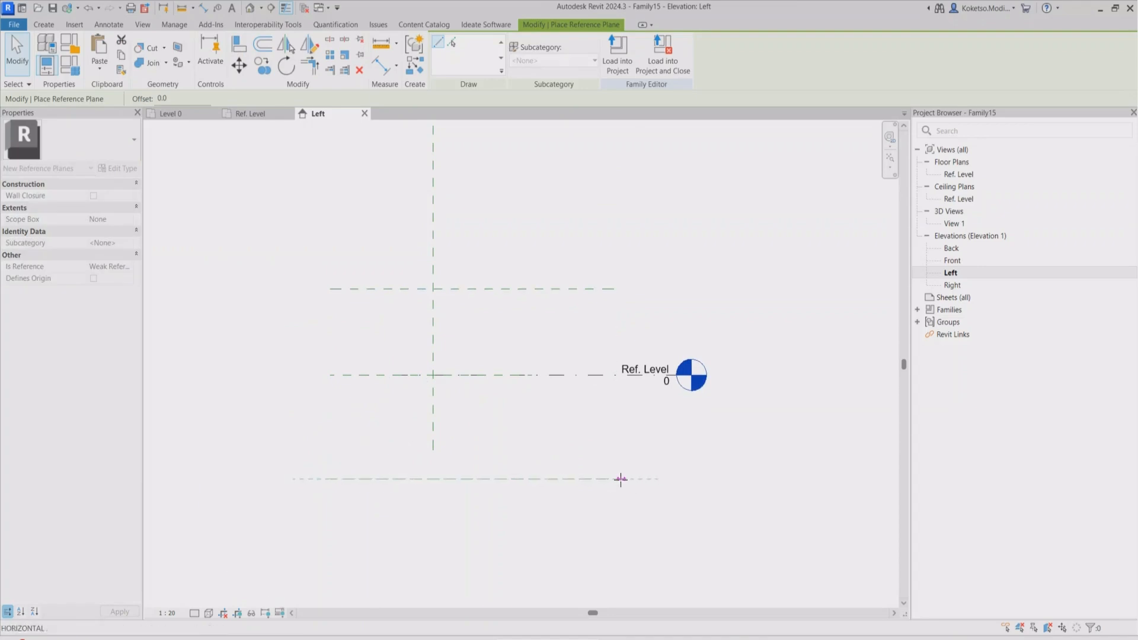
{"action": "left_click", "coordinate": [617, 479]}
{"action": "key", "text": "Escape"}
{"action": "key", "text": "Escape"}
Step: Set the upper reference plane's distance from the Ref. Level to =910/2 and the lower one's to 455 mm
{"action": "left_click", "coordinate": [465, 289]}
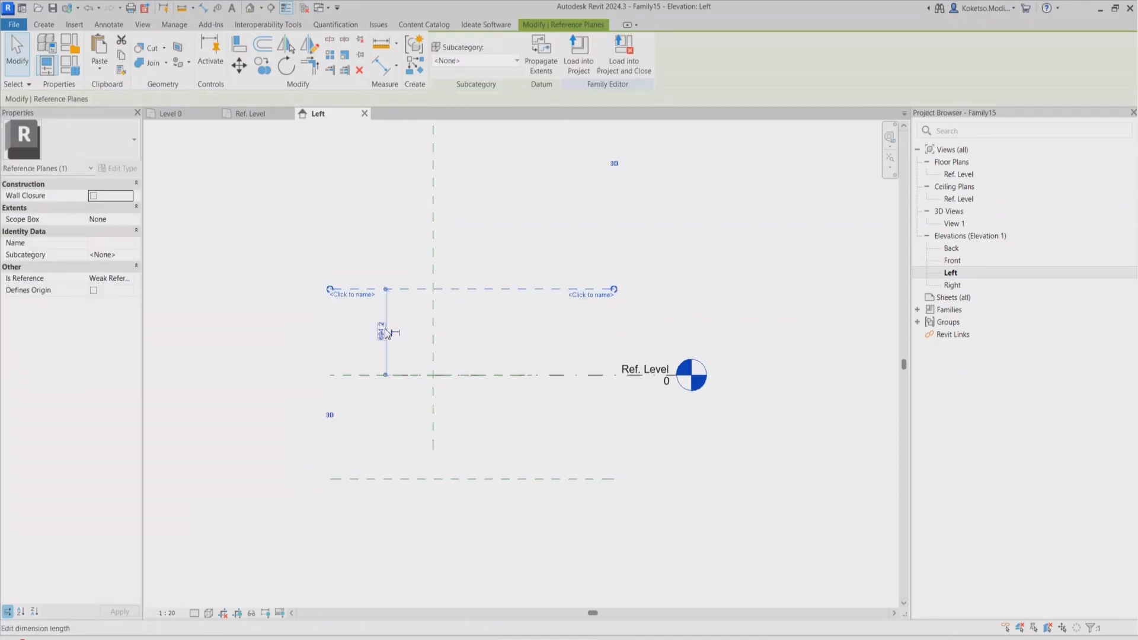
{"action": "left_click", "coordinate": [382, 331]}
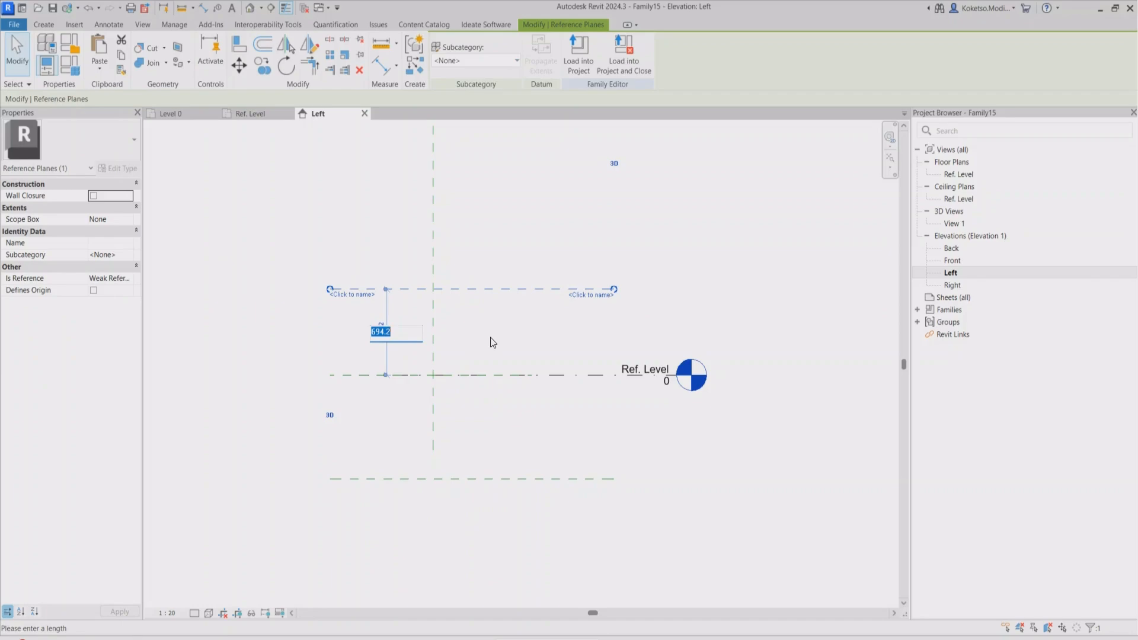
{"action": "type", "text": "=910/2"}
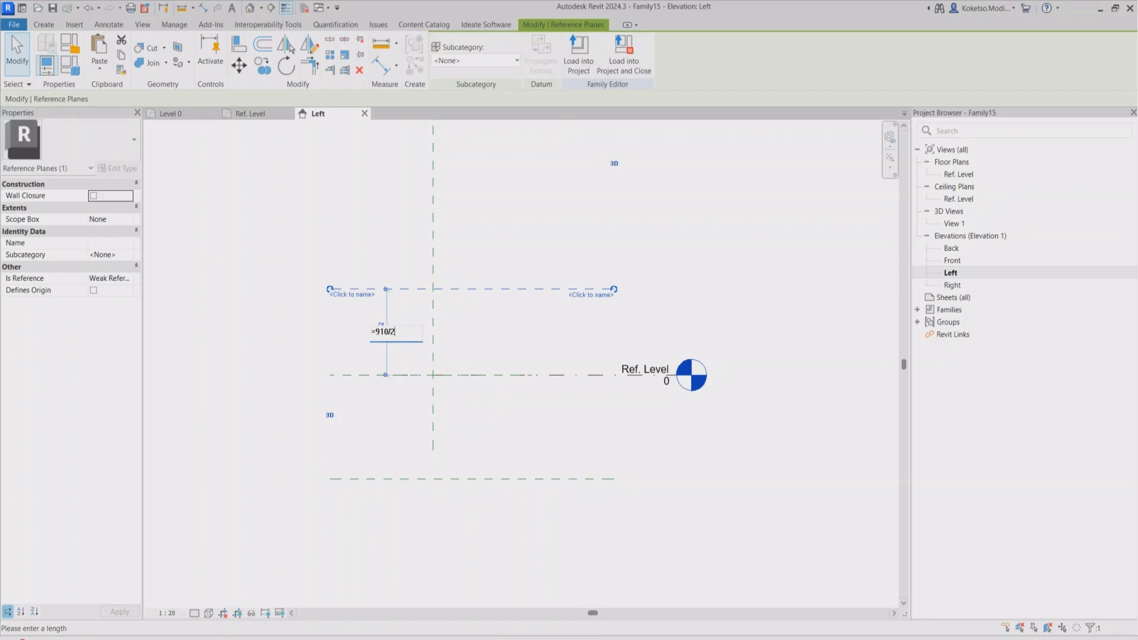
{"action": "key", "text": "Return"}
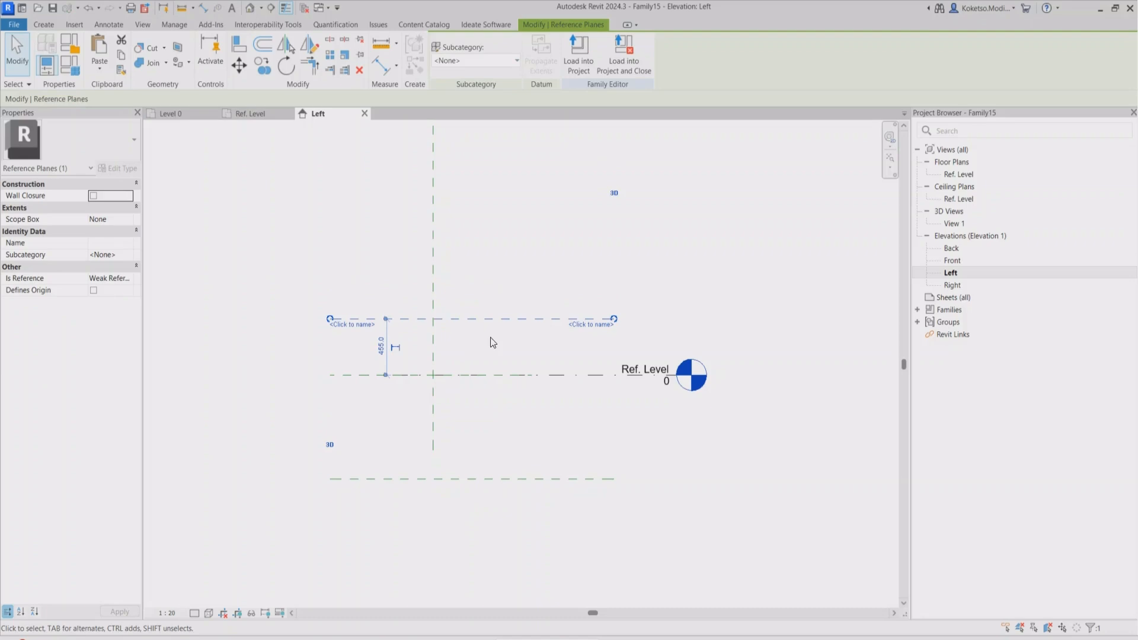
{"action": "left_click", "coordinate": [403, 479]}
{"action": "left_click", "coordinate": [383, 435]}
{"action": "type", "text": "455"}
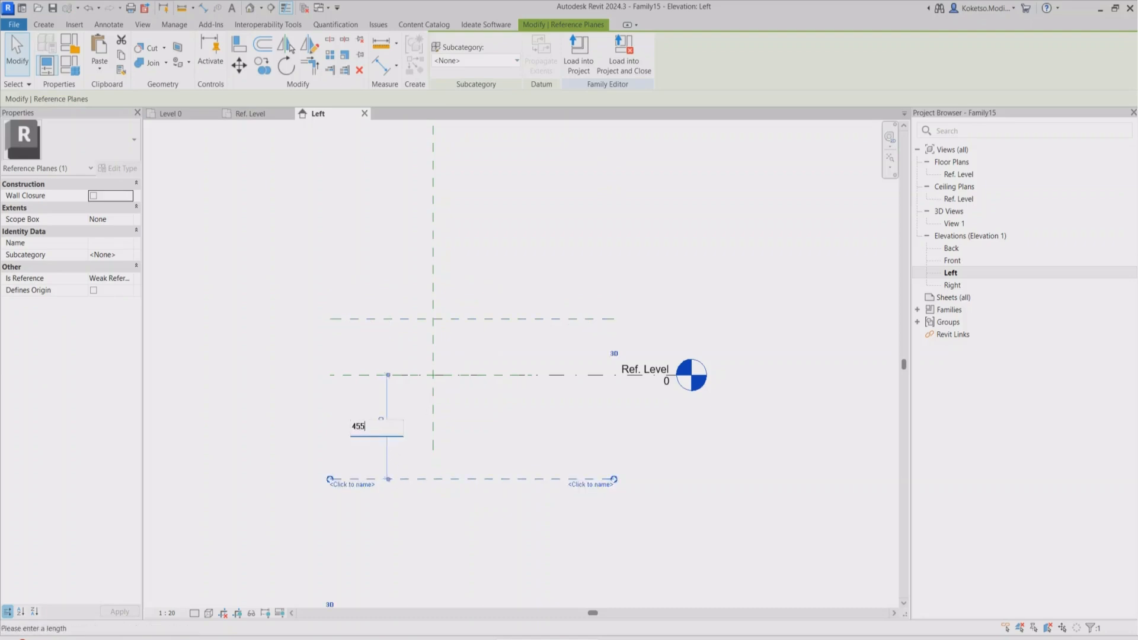
{"action": "key", "text": "Return"}
{"action": "key", "text": "Escape"}
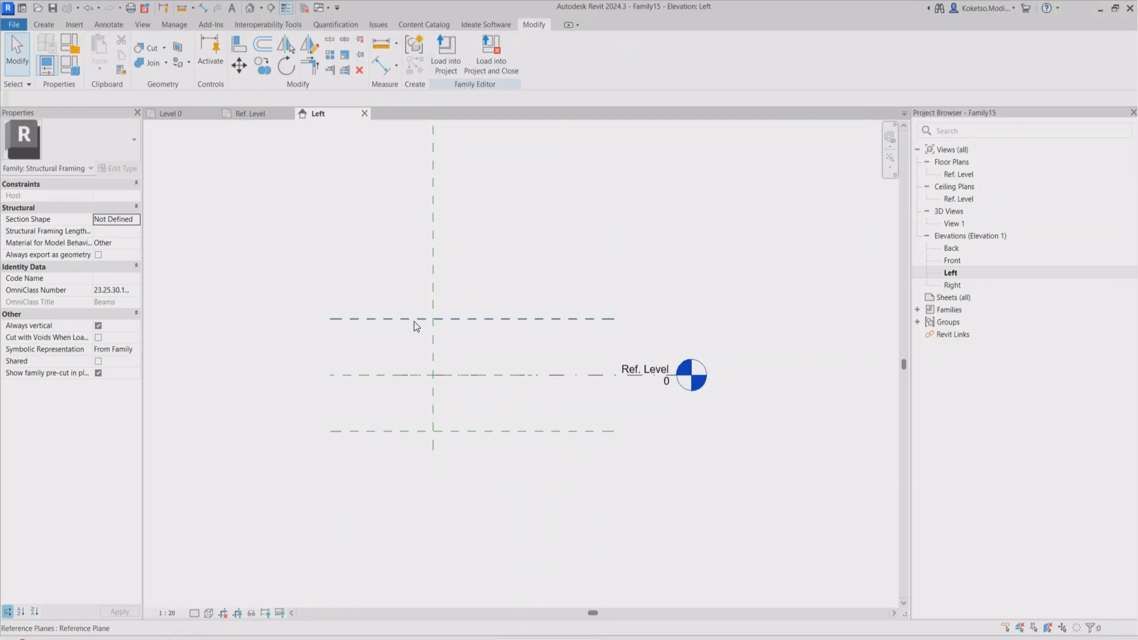
Step: Draw vertical reference planes on both sides of the centre plane, from the upper plane to the Ref. Level, the right one about 320 mm out
{"action": "middle_click_drag", "start_coordinate": [427, 348], "coordinate": [434, 350]}
{"action": "scroll", "coordinate": [399, 324], "scroll_direction": "up", "scroll_amount": 1}
{"action": "left_click", "coordinate": [44, 24]}
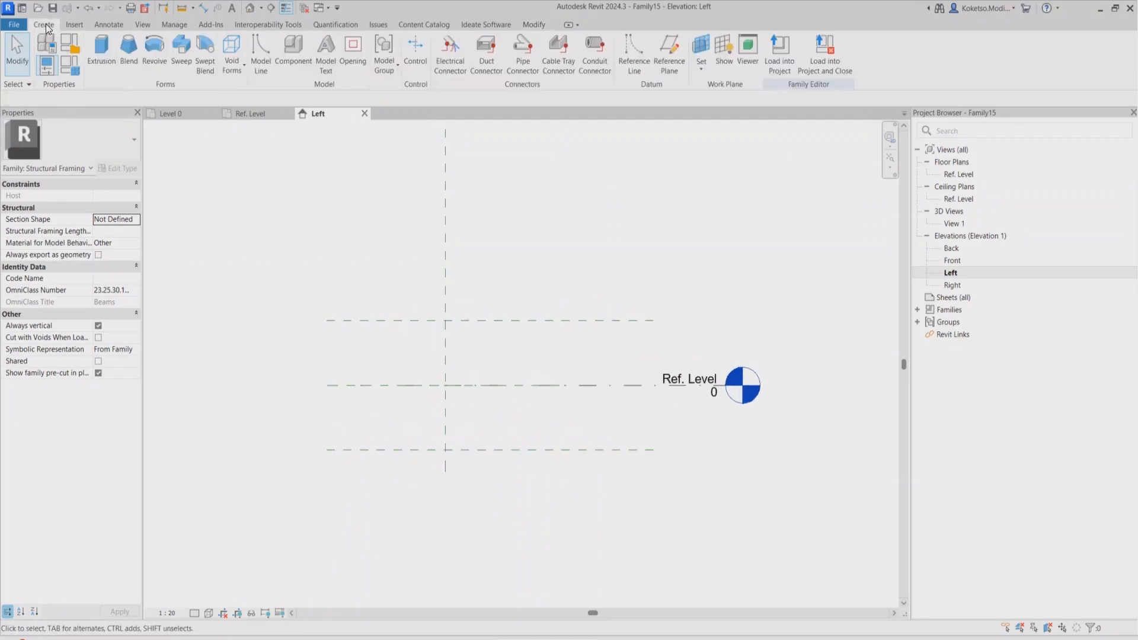
{"action": "left_click", "coordinate": [667, 59]}
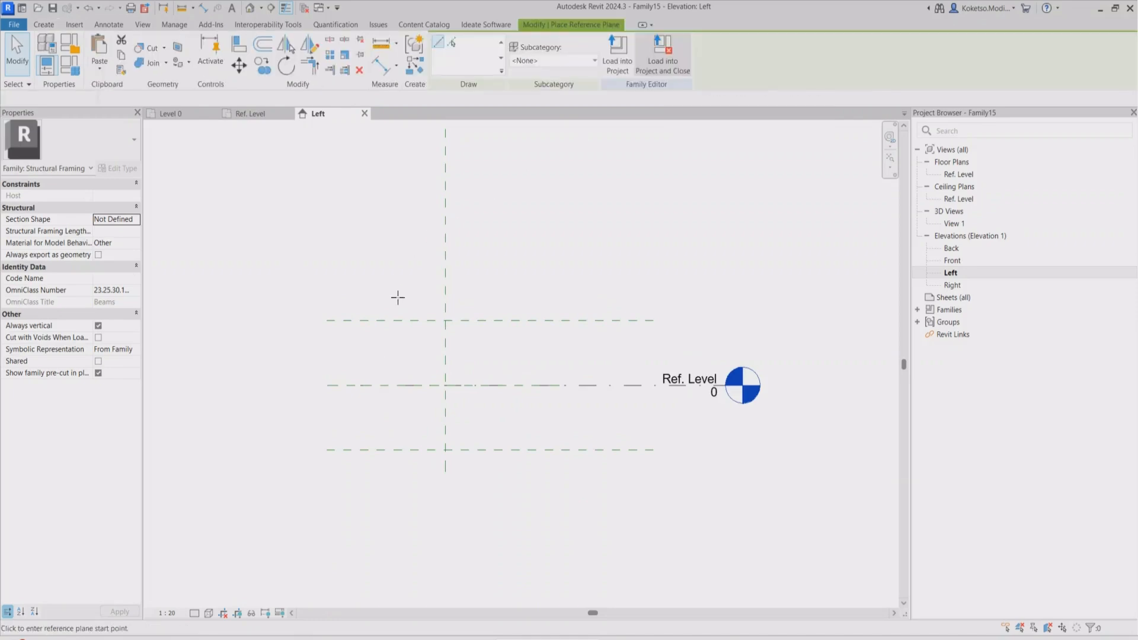
{"action": "scroll", "coordinate": [398, 320], "scroll_direction": "up", "scroll_amount": 1}
{"action": "left_click", "coordinate": [397, 321]}
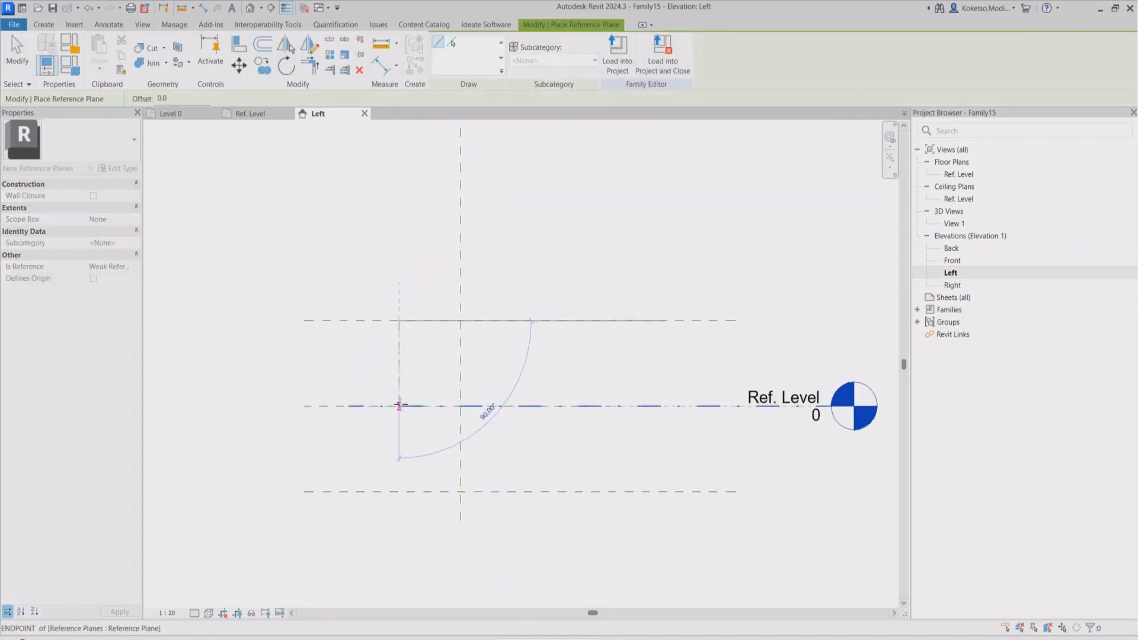
{"action": "left_click", "coordinate": [399, 406]}
{"action": "left_click", "coordinate": [519, 320]}
{"action": "left_click", "coordinate": [519, 406]}
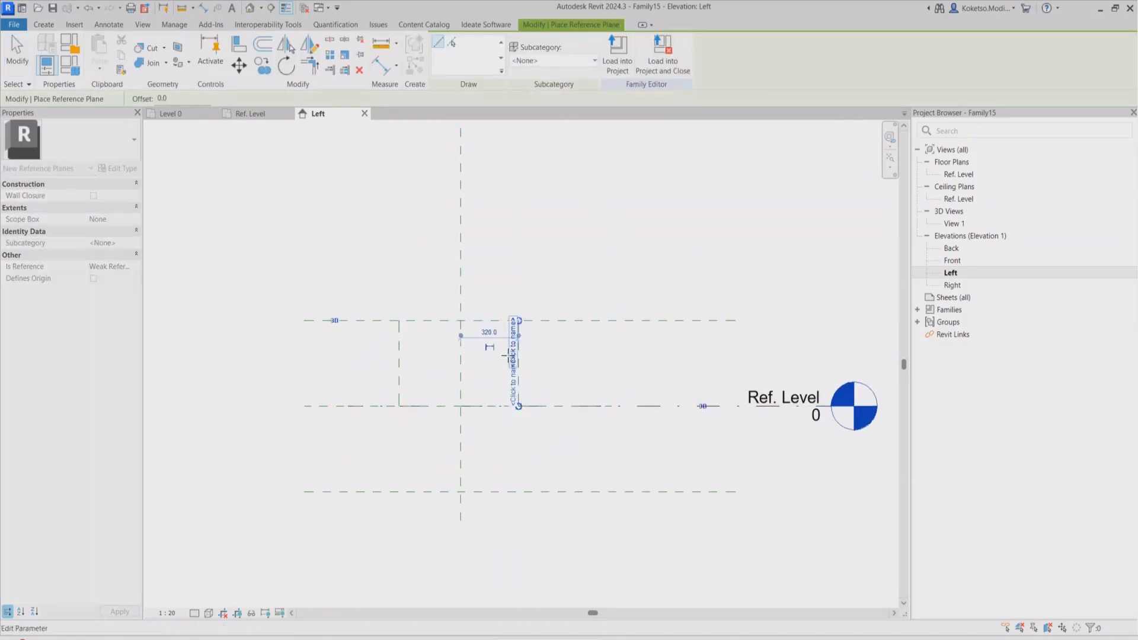
{"action": "key", "text": "Escape"}
{"action": "key", "text": "Escape"}
Step: Set both upper vertical reference planes to 150 mm from the centre plane
{"action": "left_click", "coordinate": [514, 350]}
{"action": "left_click", "coordinate": [492, 332]}
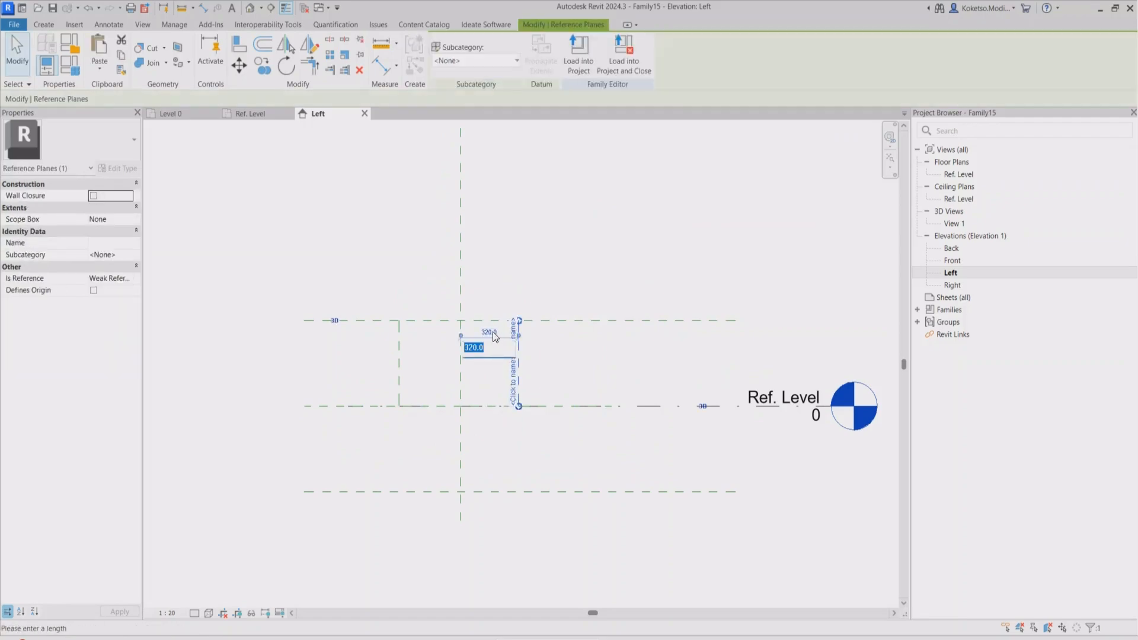
{"action": "type", "text": "150"}
{"action": "key", "text": "Return"}
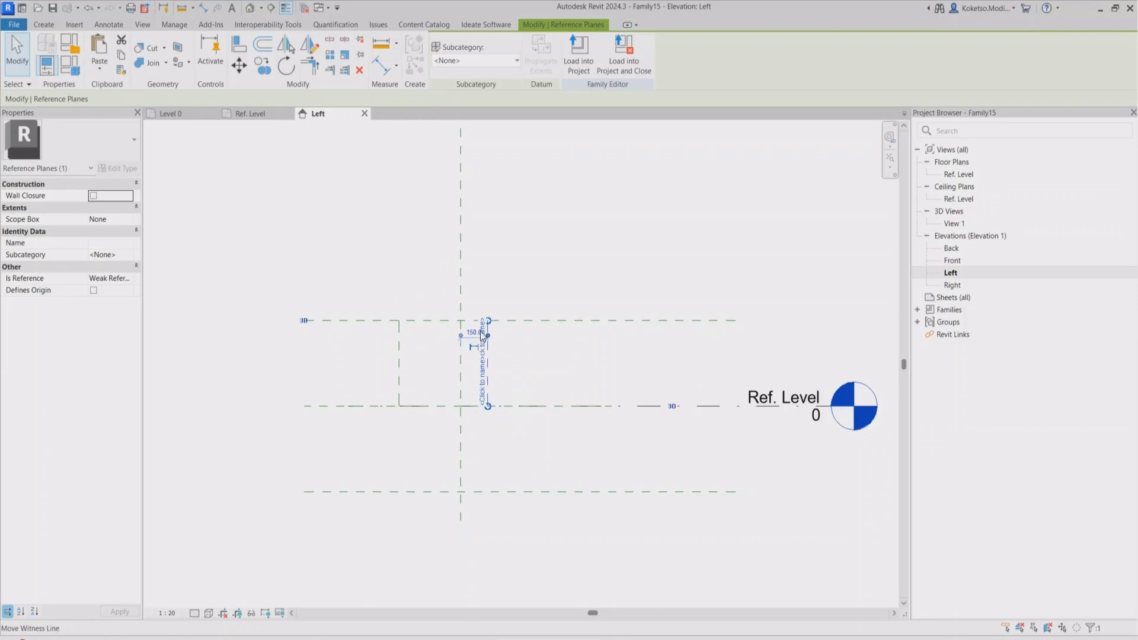
{"action": "left_click", "coordinate": [399, 368]}
{"action": "left_click", "coordinate": [430, 331]}
{"action": "type", "text": "150"}
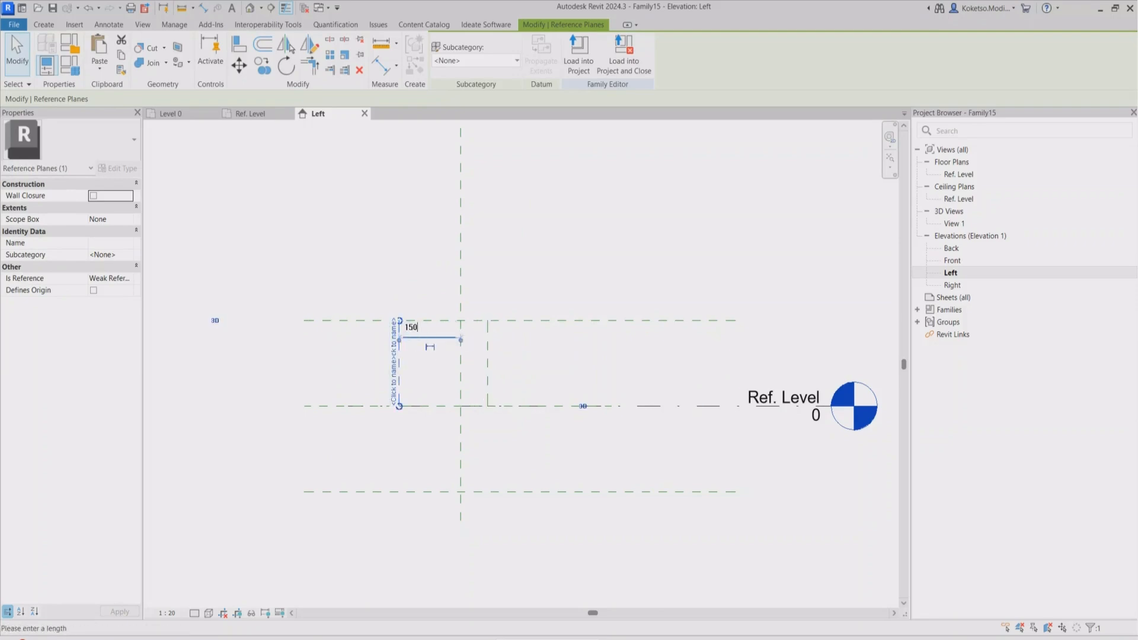
{"action": "key", "text": "Return"}
{"action": "left_click", "coordinate": [428, 386]}
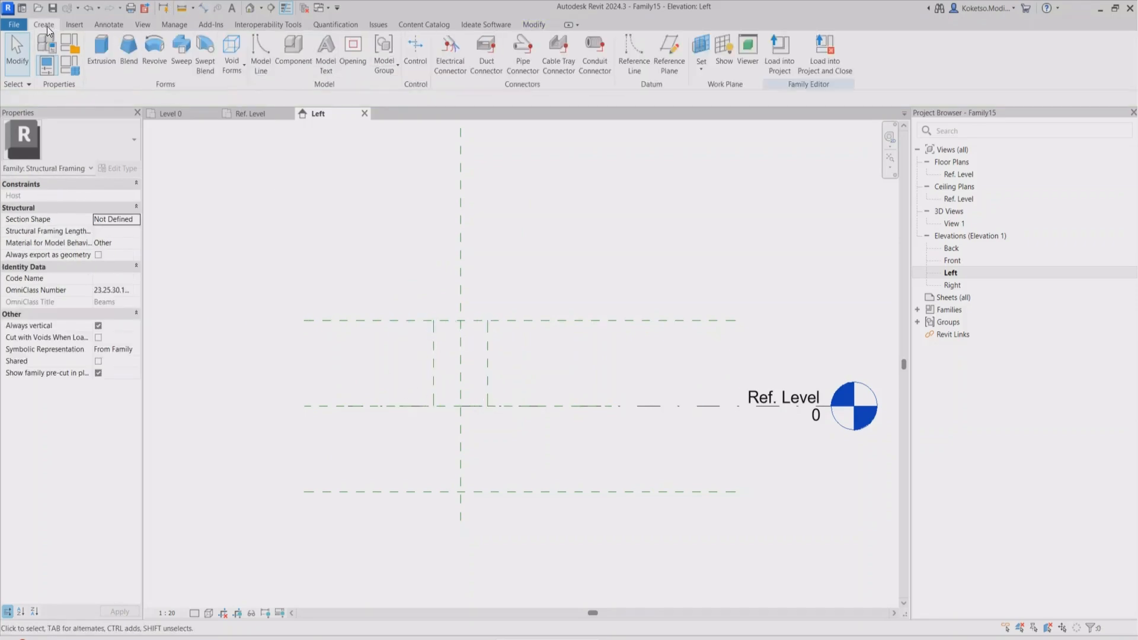
Step: Draw vertical reference planes from the Ref. Level to the lower plane, about 390 mm left and 410 mm right of the centre plane
{"action": "key", "text": "r"}
{"action": "key", "text": "p"}
{"action": "left_click", "coordinate": [389, 406]}
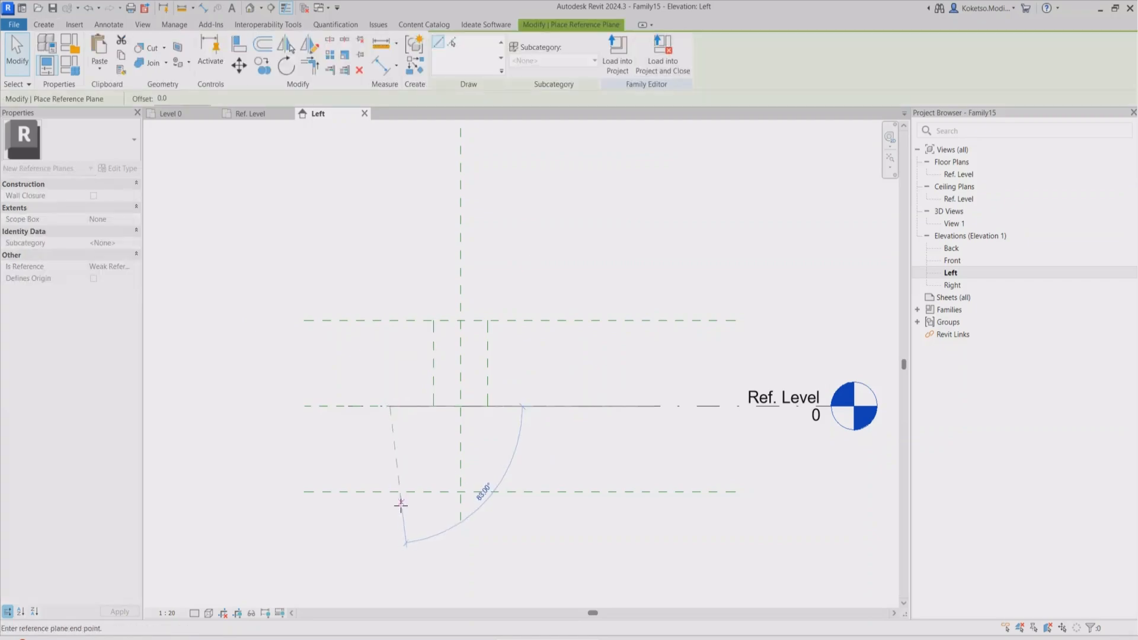
{"action": "left_click", "coordinate": [390, 491]}
{"action": "left_click", "coordinate": [535, 406]}
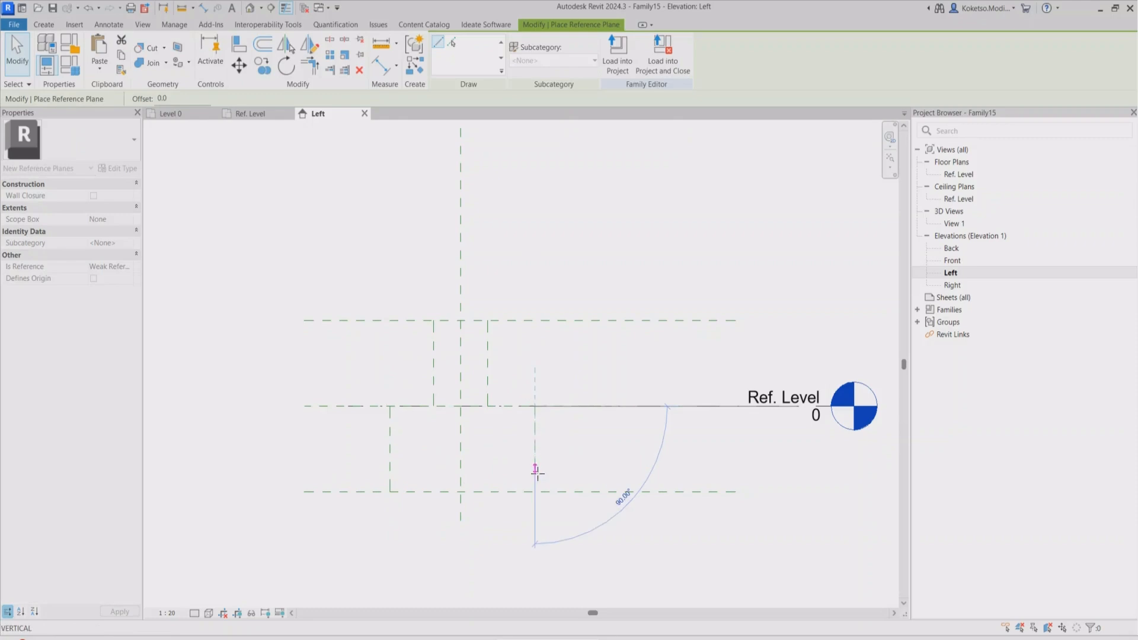
{"action": "left_click", "coordinate": [535, 492]}
{"action": "key", "text": "Escape"}
{"action": "key", "text": "Escape"}
Step: Set both lower vertical reference planes to 230 mm from the centre plane
{"action": "left_click", "coordinate": [534, 437]}
{"action": "left_click", "coordinate": [497, 418]}
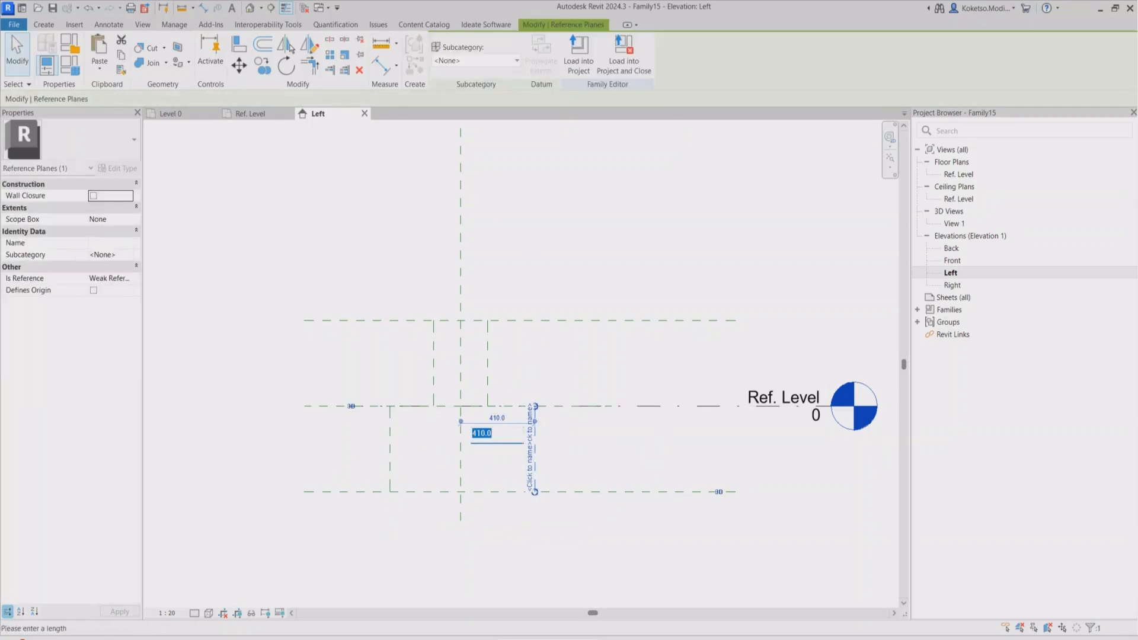
{"action": "type", "text": "230"}
{"action": "key", "text": "Return"}
{"action": "left_click", "coordinate": [390, 433]}
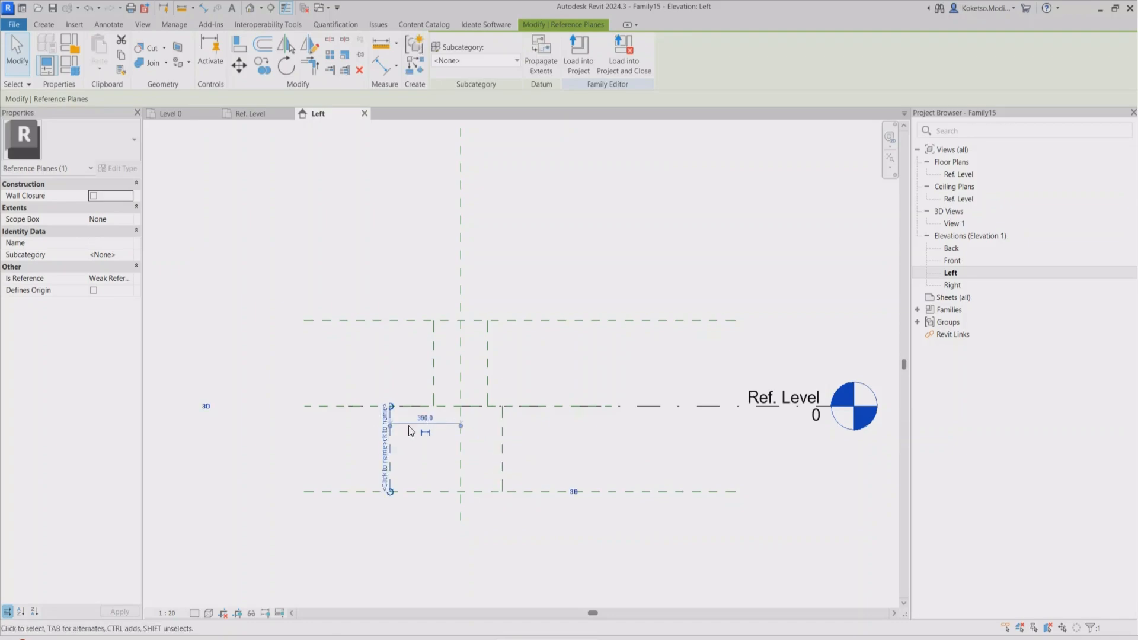
{"action": "left_click", "coordinate": [425, 418]}
{"action": "type", "text": "230"}
{"action": "key", "text": "Return"}
{"action": "key", "text": "Escape"}
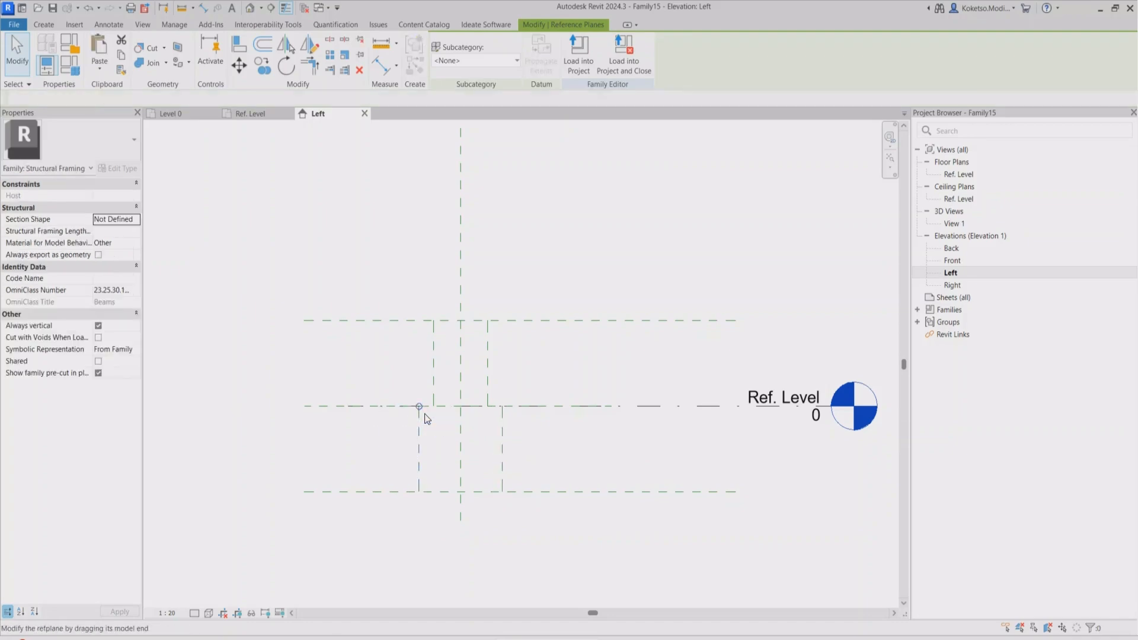
Step: Draw a full-width horizontal reference plane about 160 mm below the uppermost plane
{"action": "scroll", "coordinate": [440, 453], "scroll_direction": "up", "scroll_amount": 2}
{"action": "left_click", "coordinate": [44, 25]}
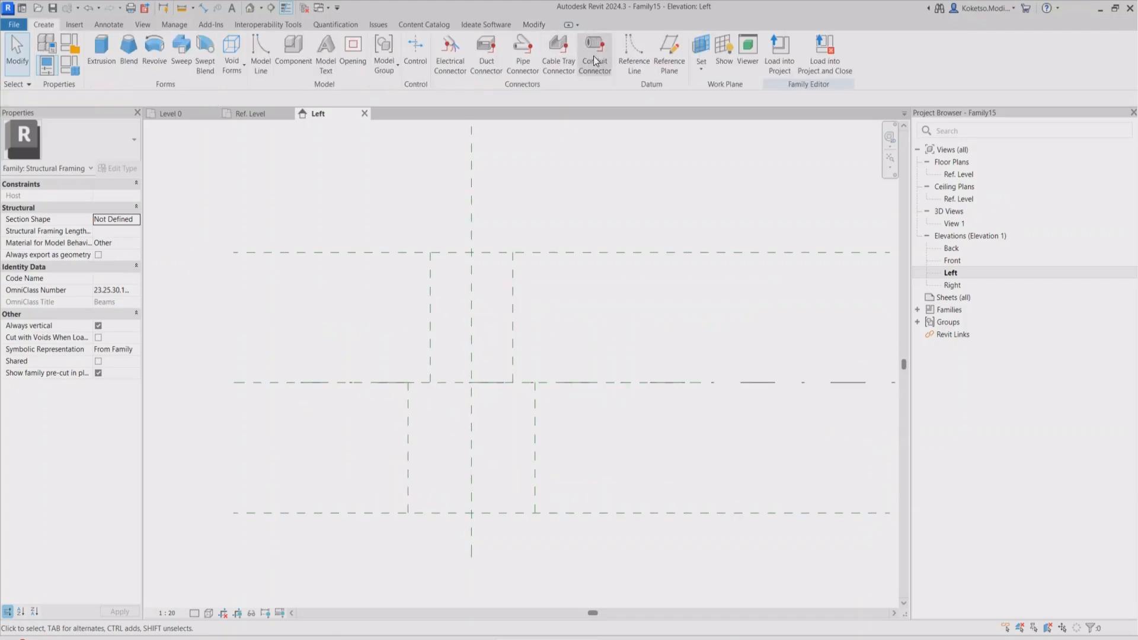
{"action": "left_click", "coordinate": [669, 61]}
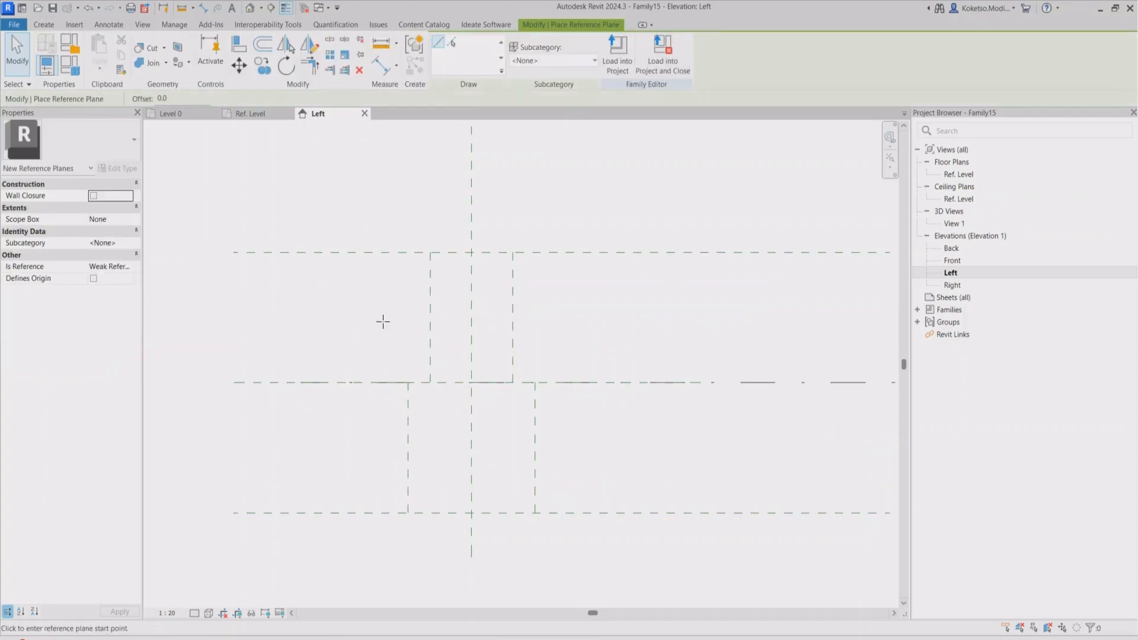
{"action": "scroll", "coordinate": [235, 293], "scroll_direction": "down", "scroll_amount": 1}
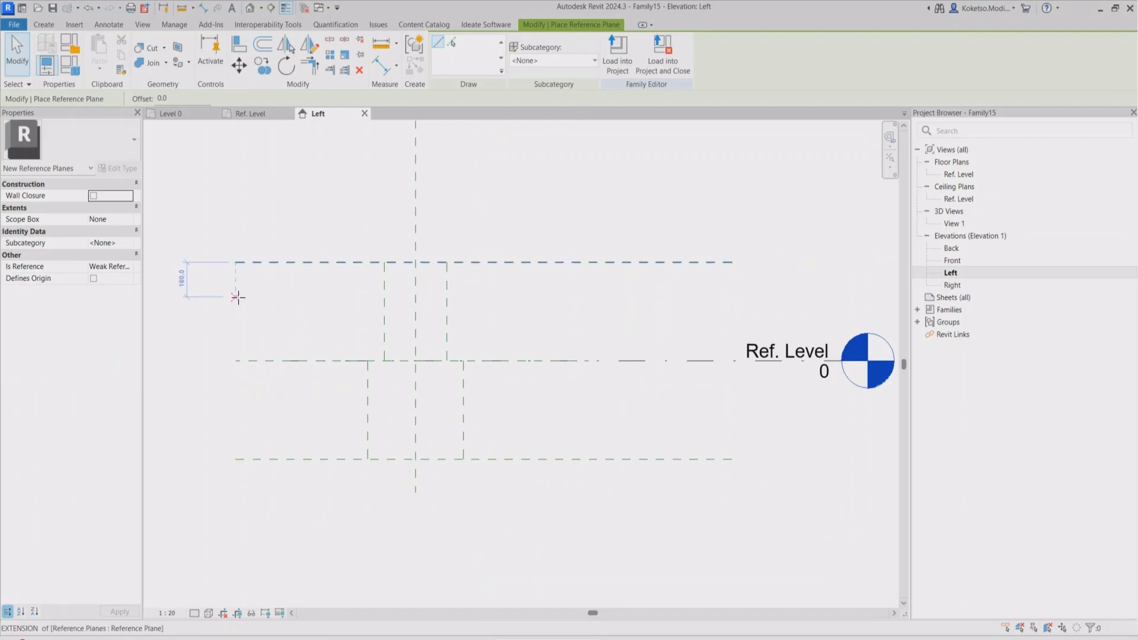
{"action": "left_click", "coordinate": [238, 297]}
{"action": "left_click", "coordinate": [732, 296]}
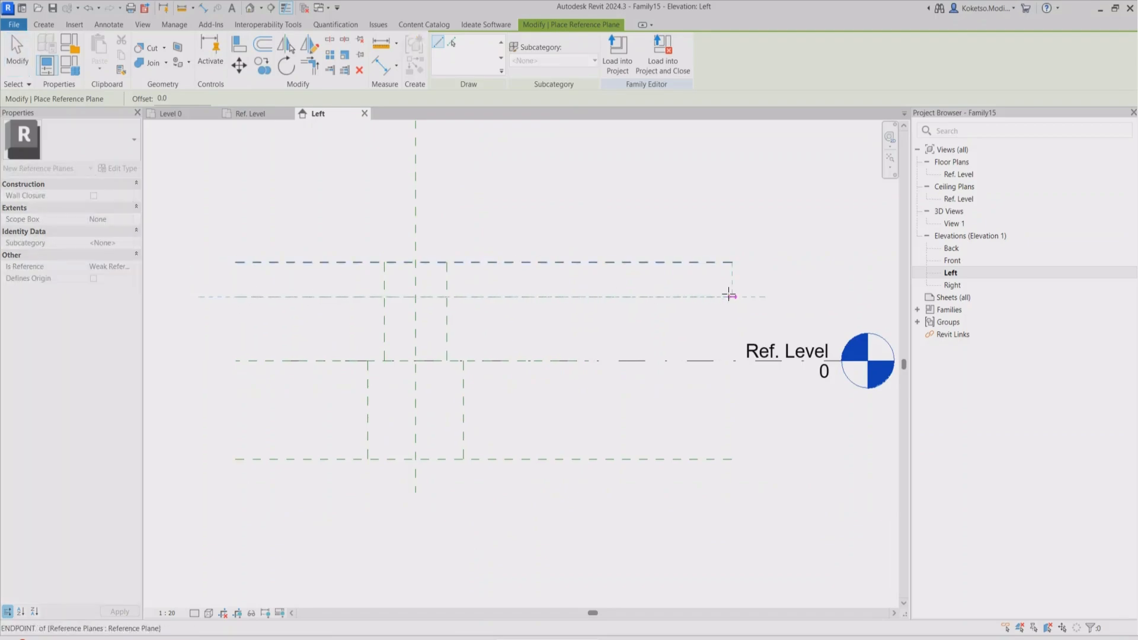
{"action": "key", "text": "Escape"}
Step: Set the new horizontal reference plane's distance from the uppermost plane to 152 mm
{"action": "left_click", "coordinate": [337, 296]}
{"action": "left_click", "coordinate": [330, 278]}
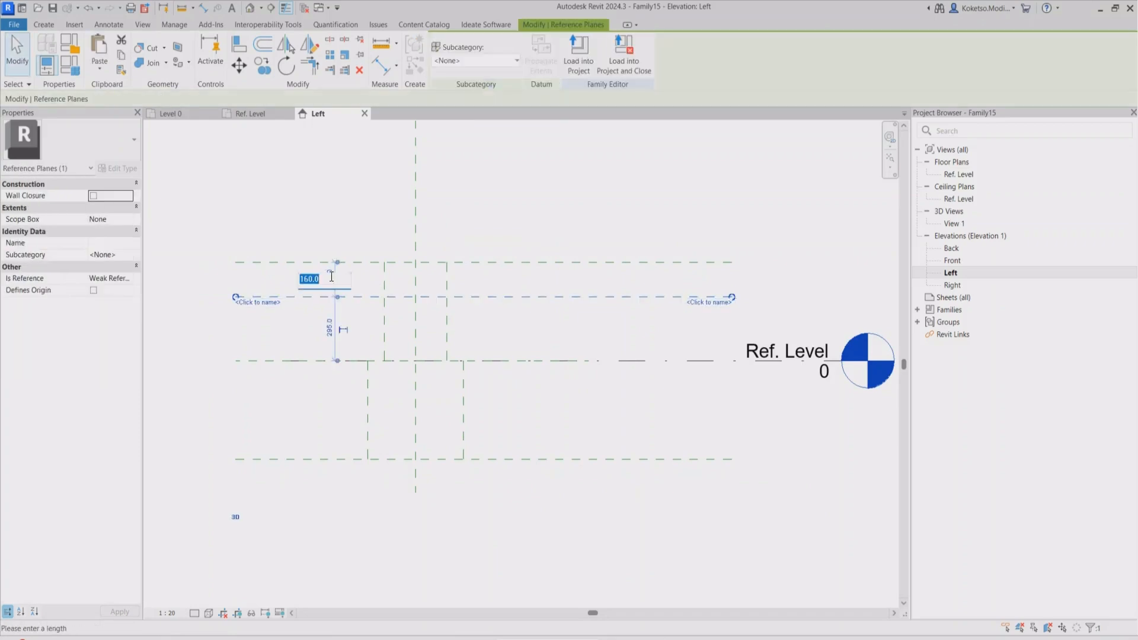
{"action": "type", "text": "152"}
{"action": "key", "text": "Return"}
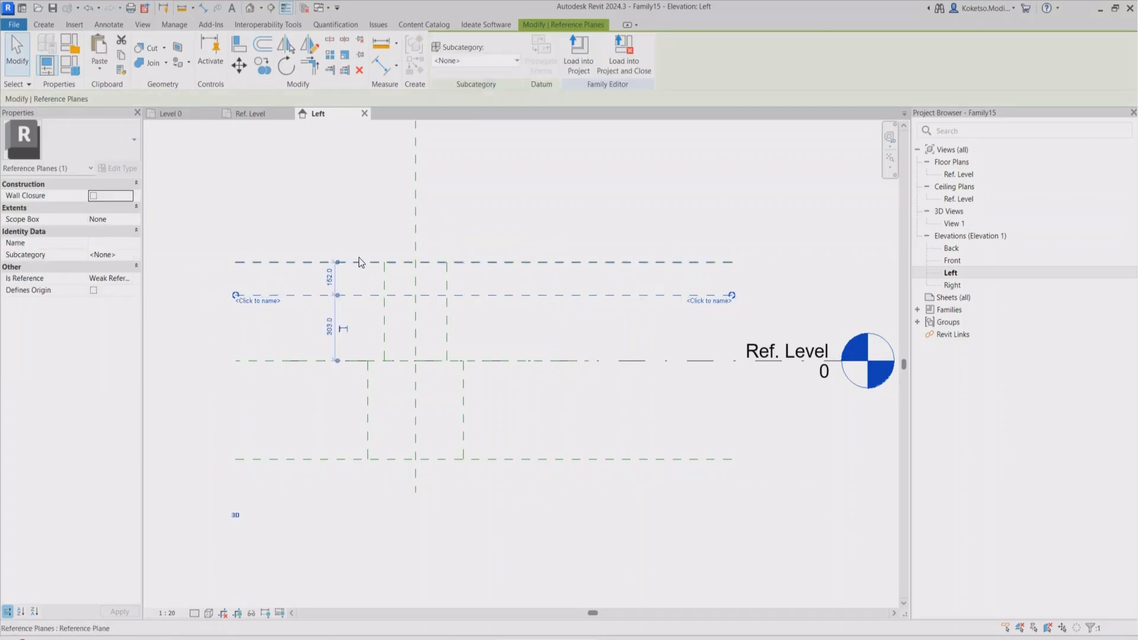
Step: Copy the horizontal reference plane just below the uppermost one 76 mm downward
{"action": "left_click", "coordinate": [258, 67]}
{"action": "scroll", "coordinate": [363, 300], "scroll_direction": "up", "scroll_amount": 2}
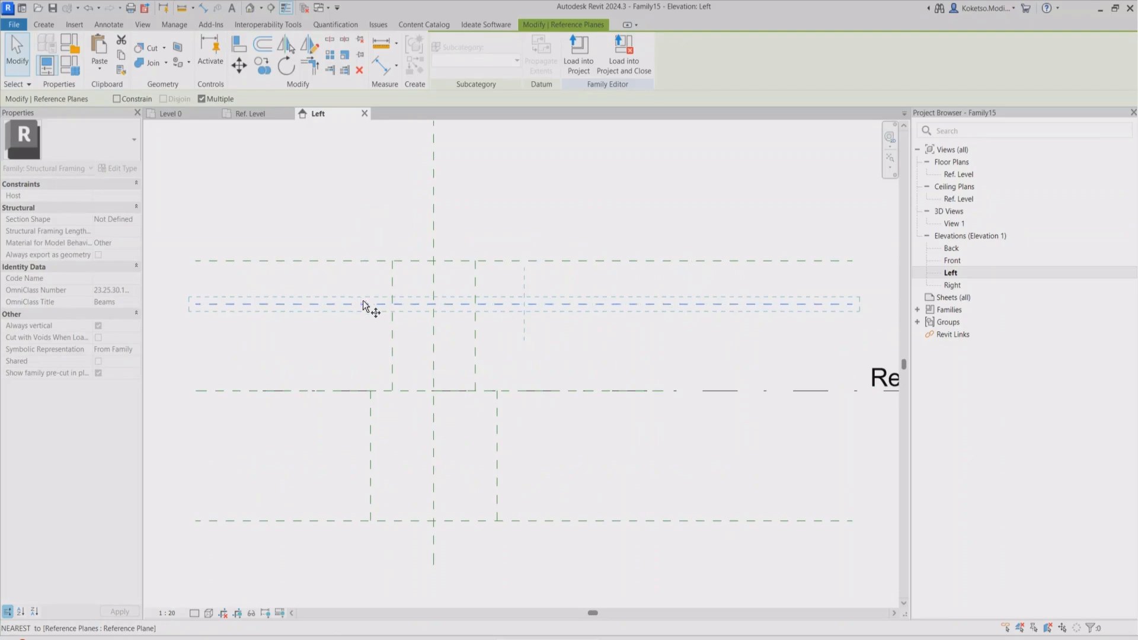
{"action": "left_click", "coordinate": [363, 303]}
{"action": "left_click", "coordinate": [368, 322]}
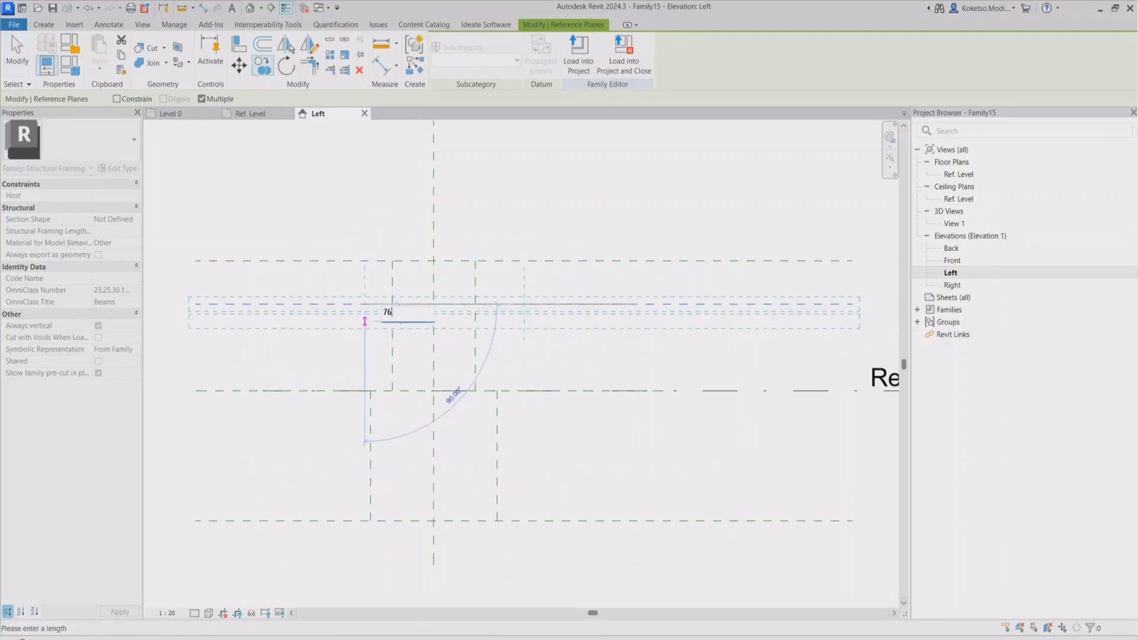
{"action": "key", "text": "Escape"}
{"action": "scroll", "coordinate": [315, 326], "scroll_direction": "down", "scroll_amount": 2}
{"action": "key", "text": "Escape"}
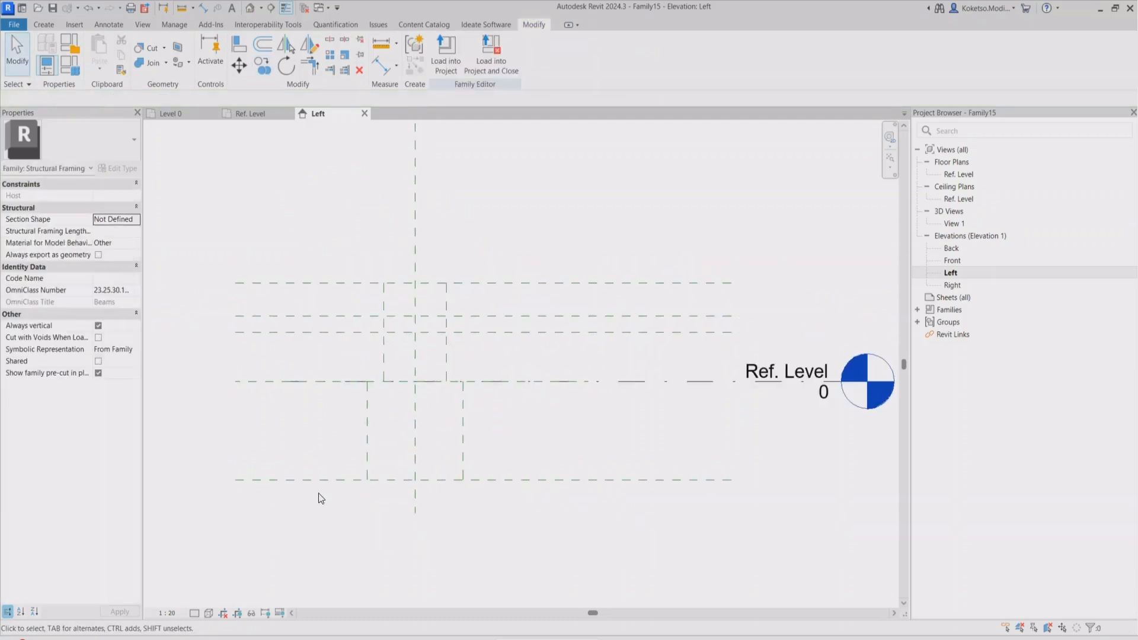
Step: Copy the lowest horizontal reference plane upward twice, at successive offsets of 150 mm
{"action": "left_click", "coordinate": [314, 482]}
{"action": "left_click", "coordinate": [261, 66]}
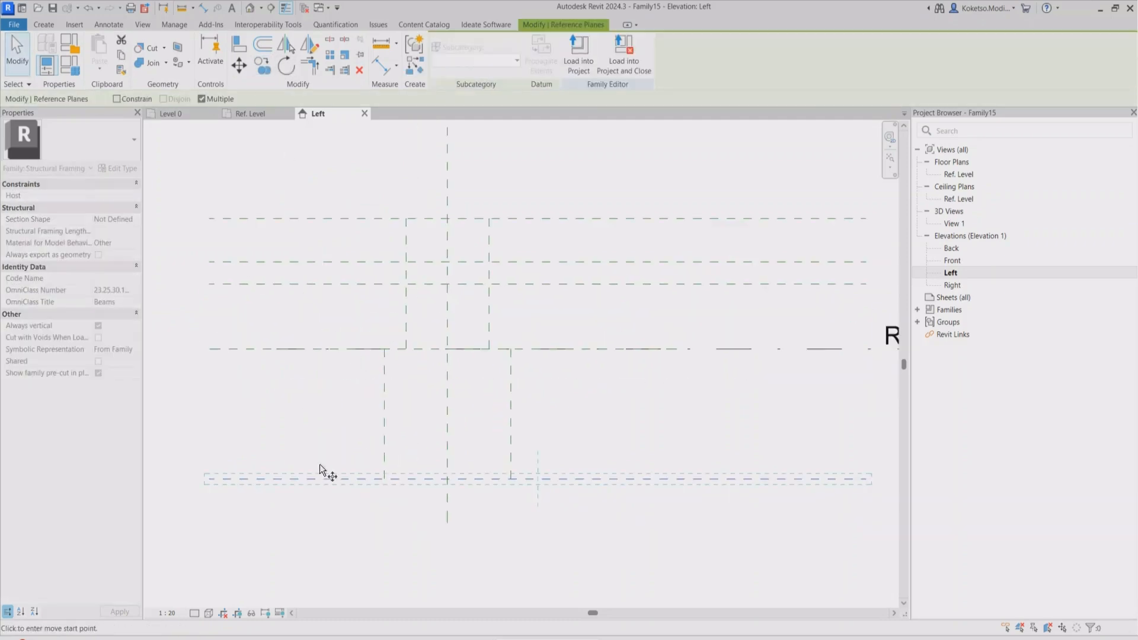
{"action": "scroll", "coordinate": [323, 477], "scroll_direction": "up", "scroll_amount": 2}
{"action": "left_click", "coordinate": [324, 479]}
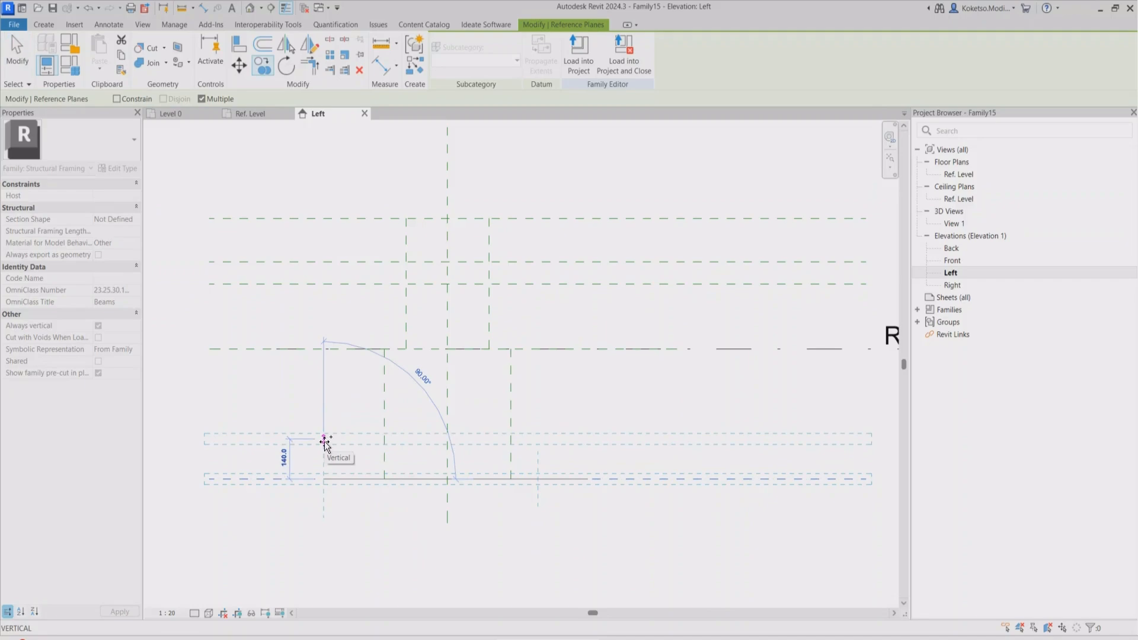
{"action": "type", "text": "15"}
{"action": "key", "text": "Return"}
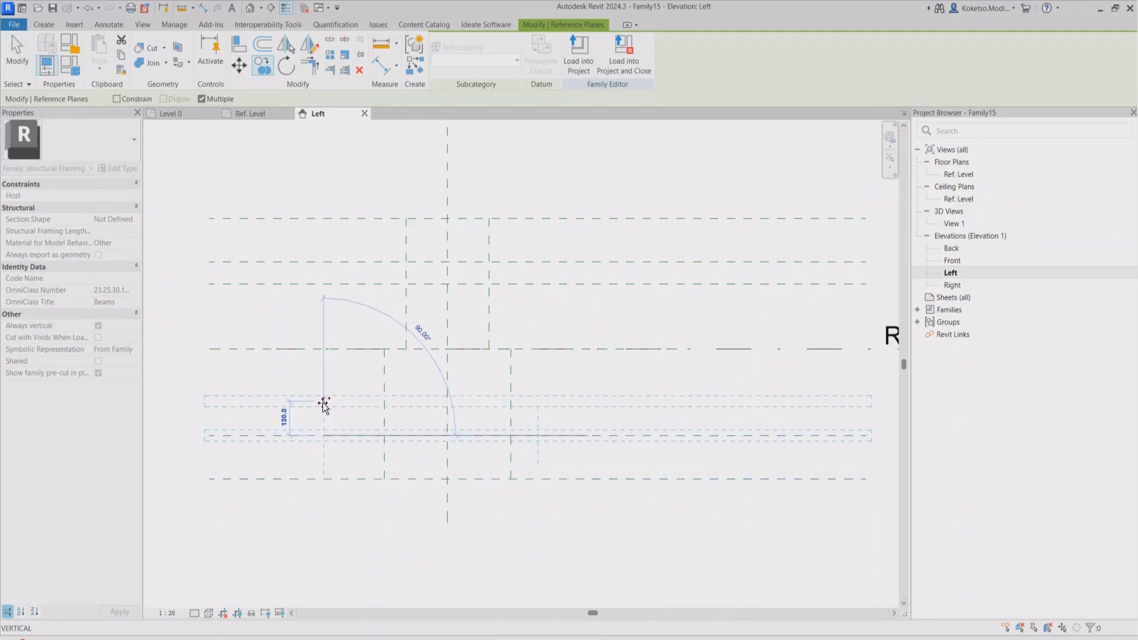
{"action": "type", "text": "150"}
{"action": "key", "text": "Return"}
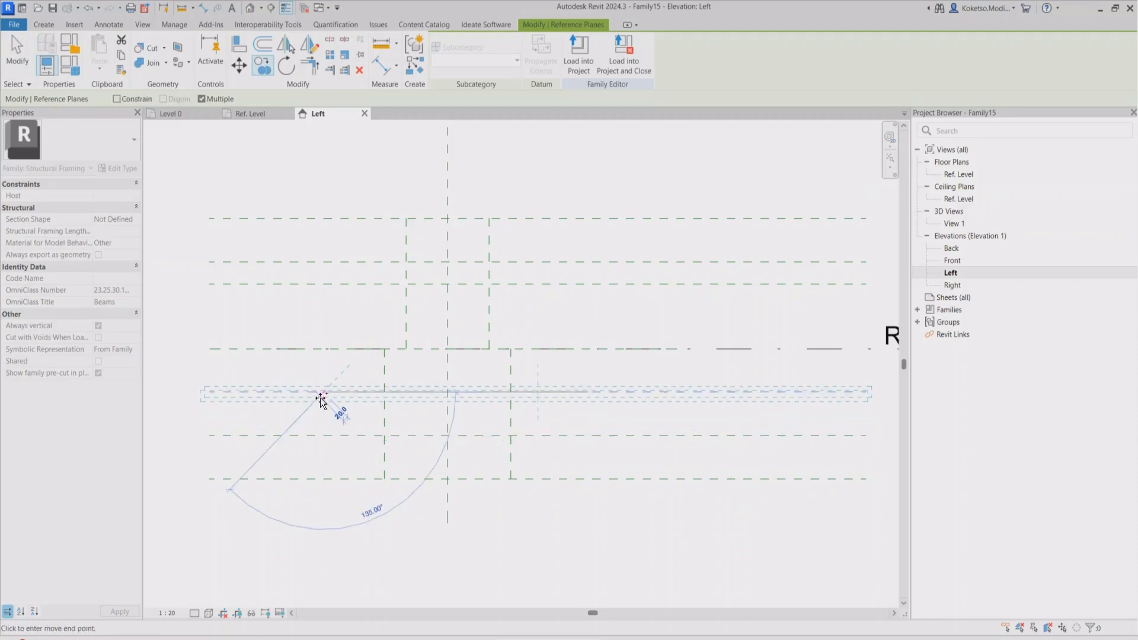
{"action": "key", "text": "Escape"}
{"action": "key", "text": "Escape"}
{"action": "scroll", "coordinate": [439, 362], "scroll_direction": "up", "scroll_amount": 1}
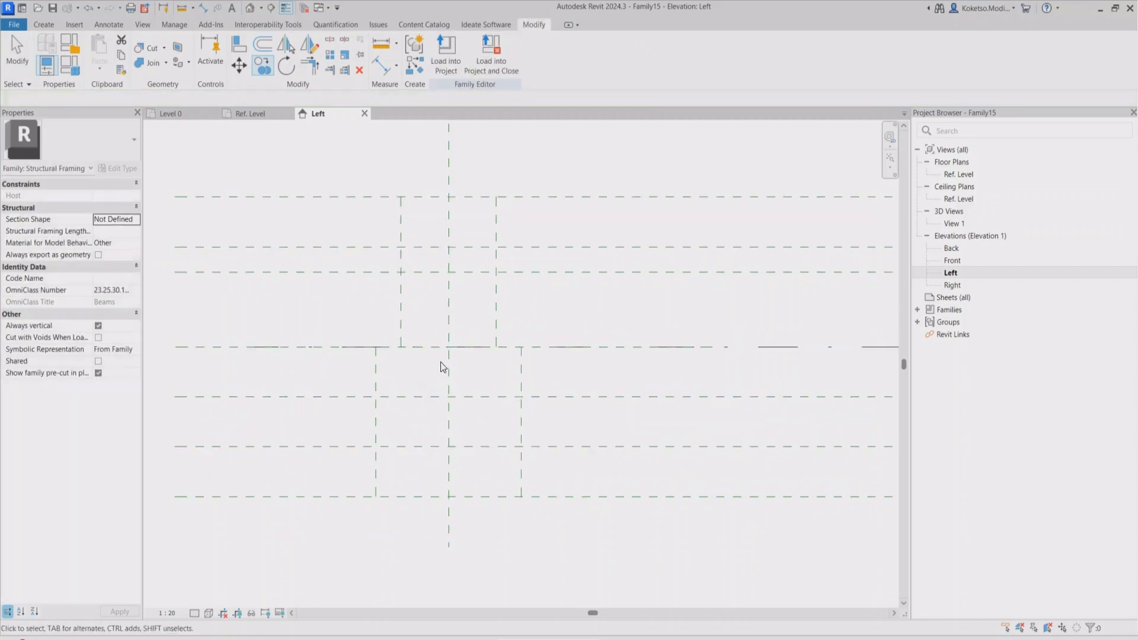
{"action": "left_click", "coordinate": [58, 23]}
{"action": "left_click", "coordinate": [659, 52]}
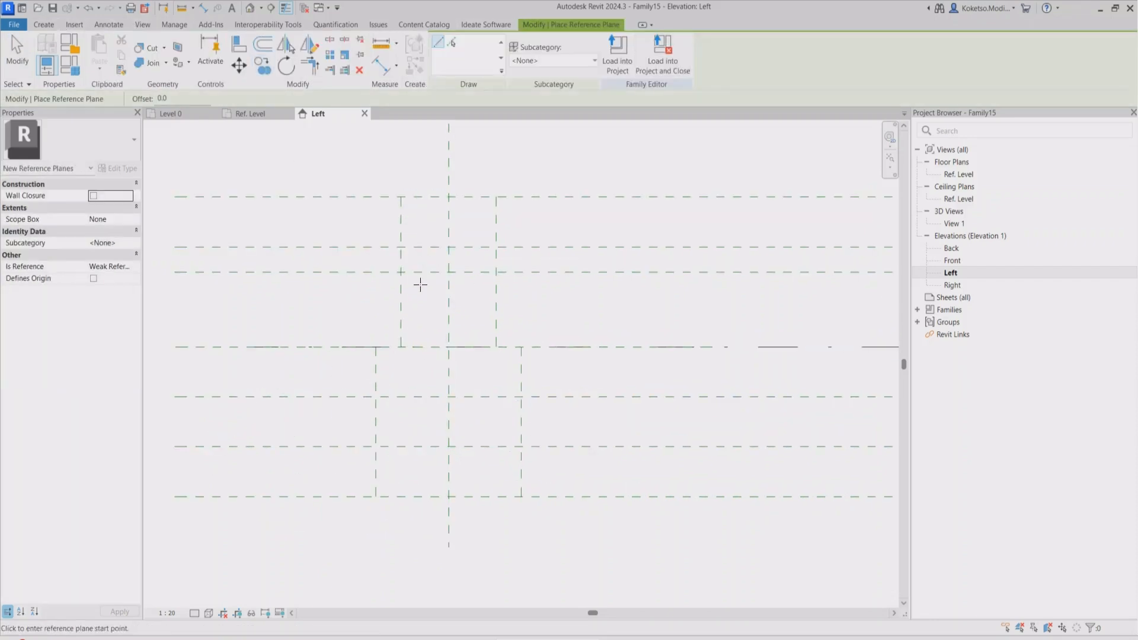
{"action": "key", "text": "Escape"}
Step: Shorten both upper vertical reference planes so they end at the second horizontal plane from above
{"action": "left_click", "coordinate": [402, 314]}
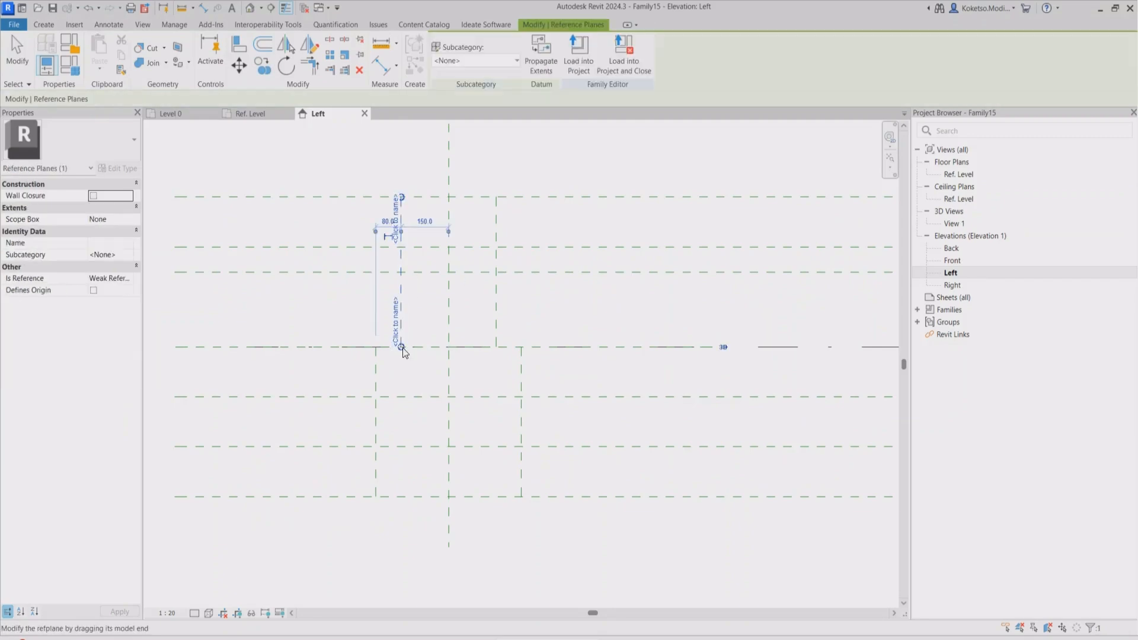
{"action": "left_click_drag", "start_coordinate": [403, 353], "coordinate": [392, 247]}
{"action": "left_click", "coordinate": [464, 310]}
{"action": "left_click", "coordinate": [494, 305]}
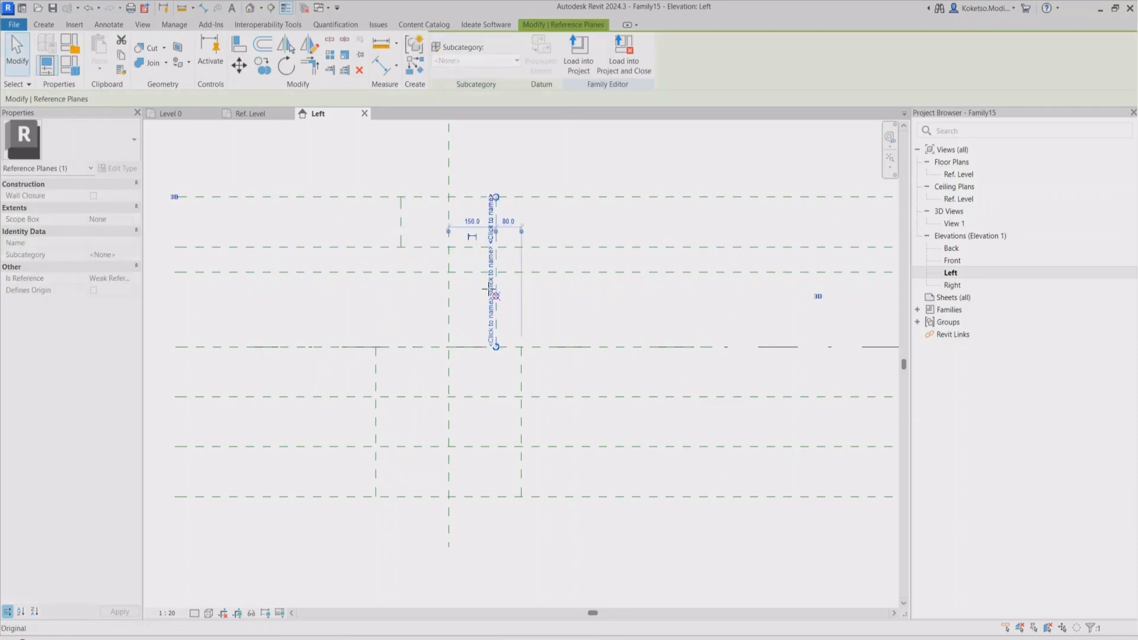
{"action": "left_click_drag", "start_coordinate": [490, 290], "coordinate": [493, 249]}
{"action": "left_click", "coordinate": [473, 302]}
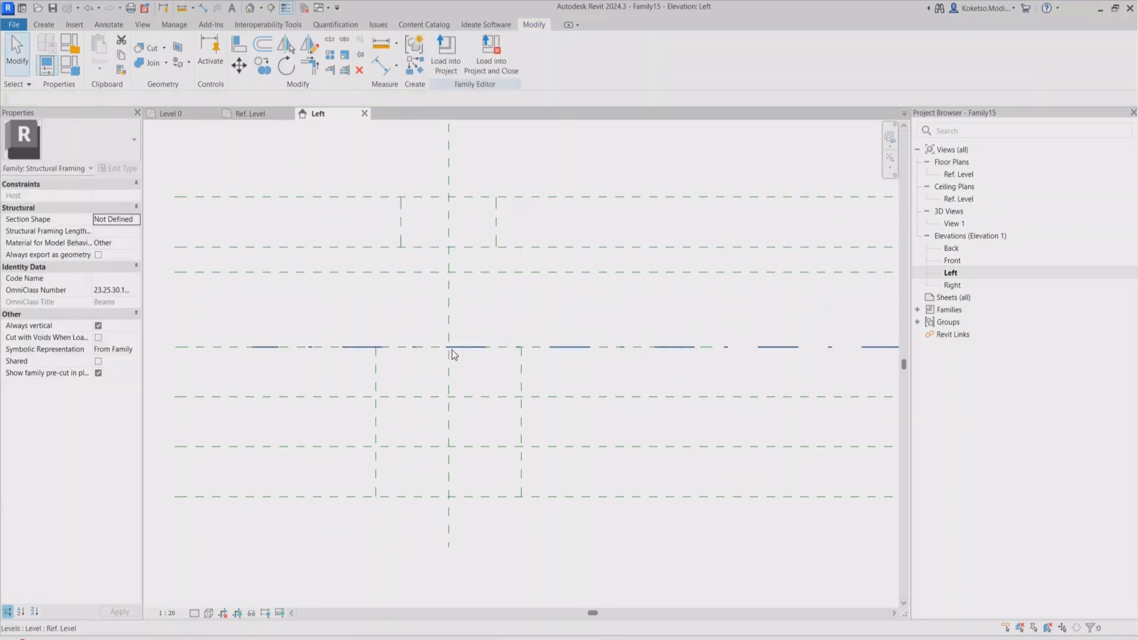
Step: Shorten both lower vertical reference planes so they span only between the two lowest horizontal planes
{"action": "left_click", "coordinate": [377, 370]}
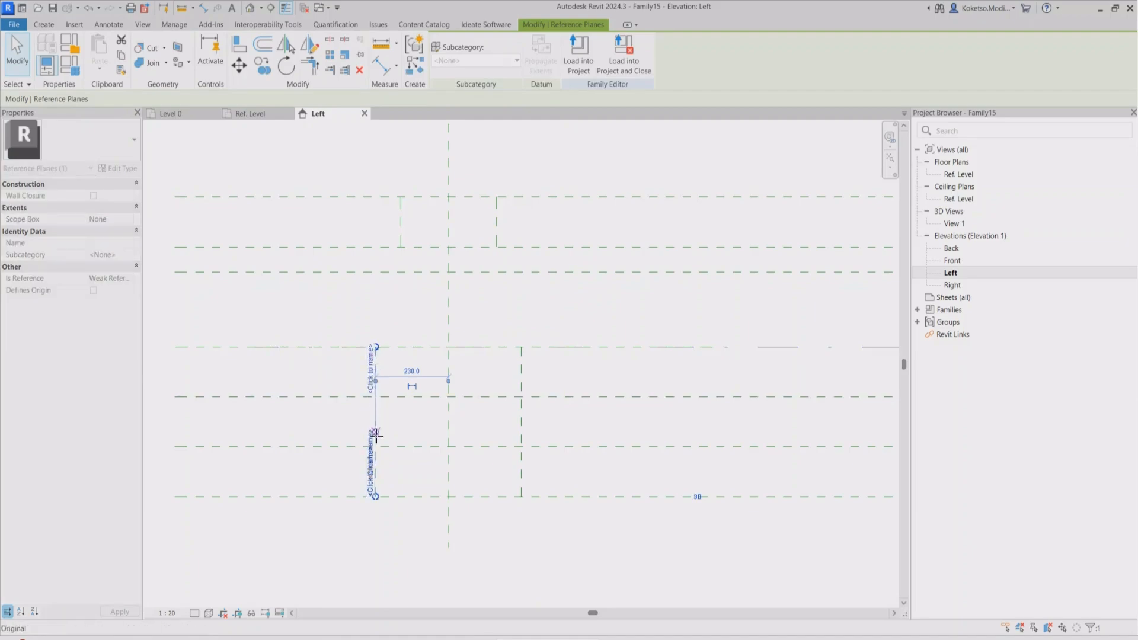
{"action": "left_click_drag", "start_coordinate": [376, 436], "coordinate": [376, 449]}
{"action": "left_click", "coordinate": [522, 370]}
{"action": "left_click_drag", "start_coordinate": [522, 350], "coordinate": [520, 446]}
{"action": "left_click", "coordinate": [452, 376]}
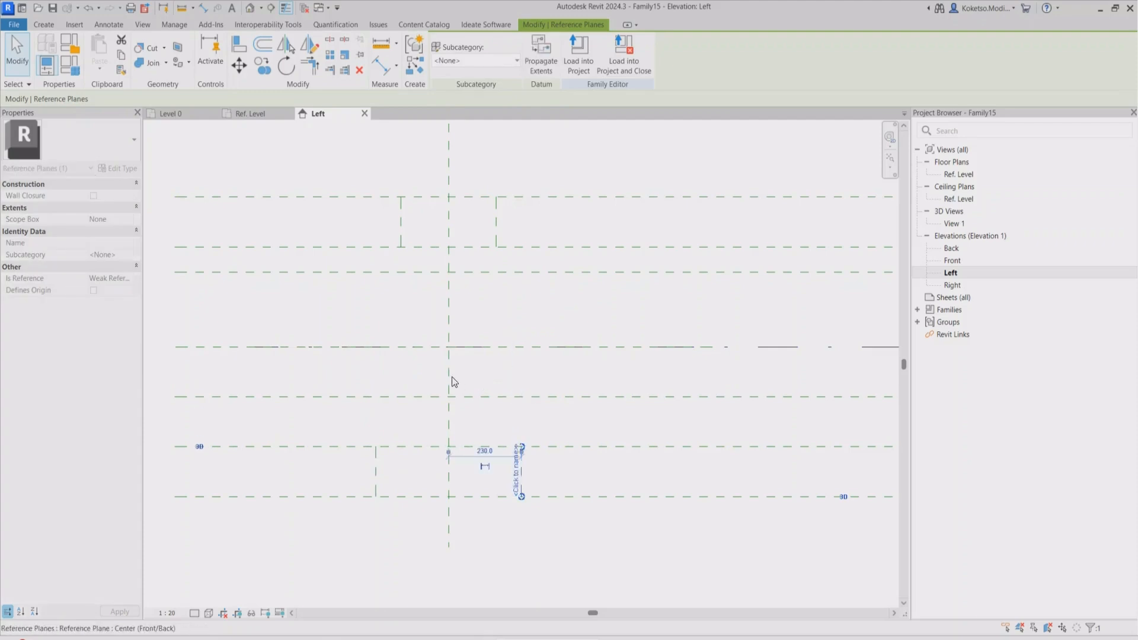
Step: Draw two vertical reference planes between the third and fifth horizontal planes, about 90 mm left and 80 mm right of the centre plane
{"action": "left_click", "coordinate": [46, 25]}
{"action": "left_click", "coordinate": [659, 63]}
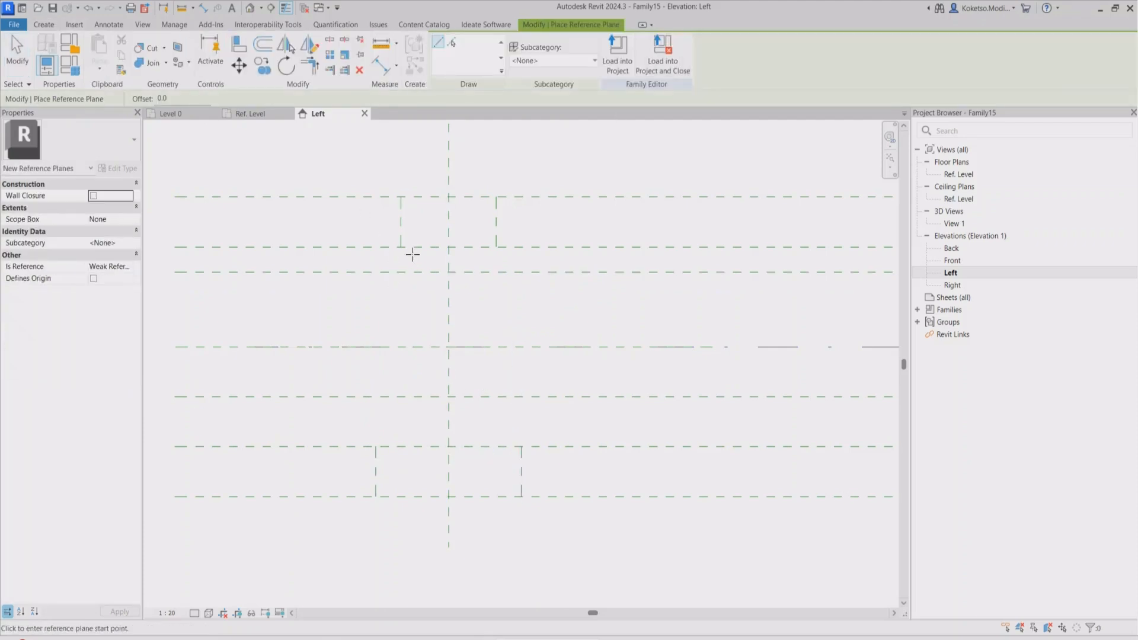
{"action": "left_click", "coordinate": [420, 196]}
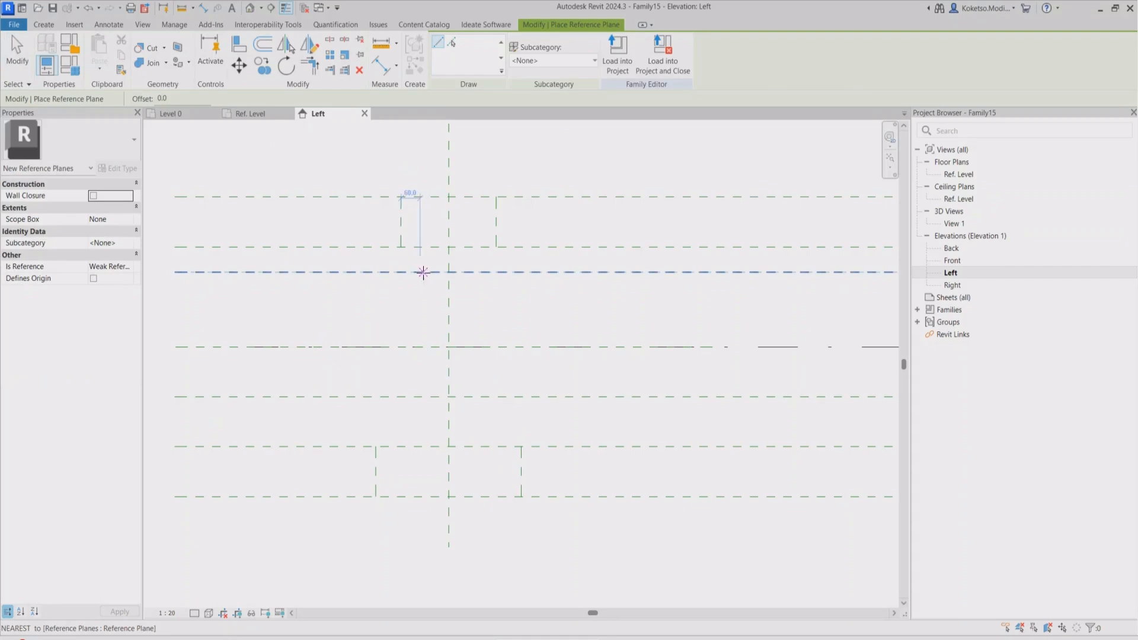
{"action": "left_click", "coordinate": [423, 273]}
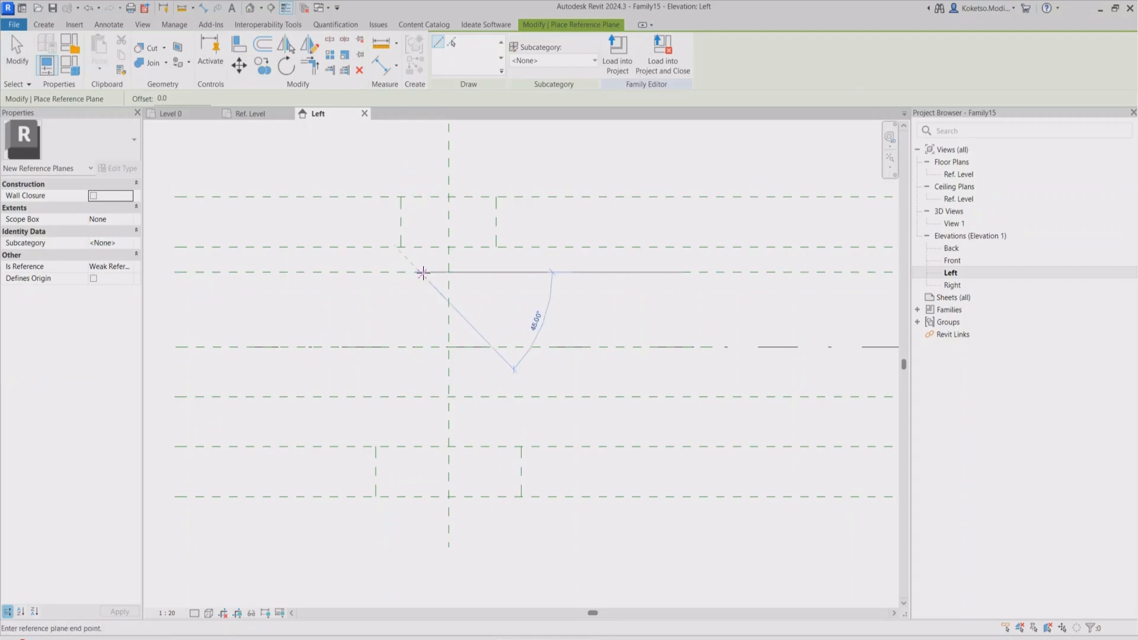
{"action": "left_click", "coordinate": [422, 395]}
{"action": "left_click", "coordinate": [472, 272]}
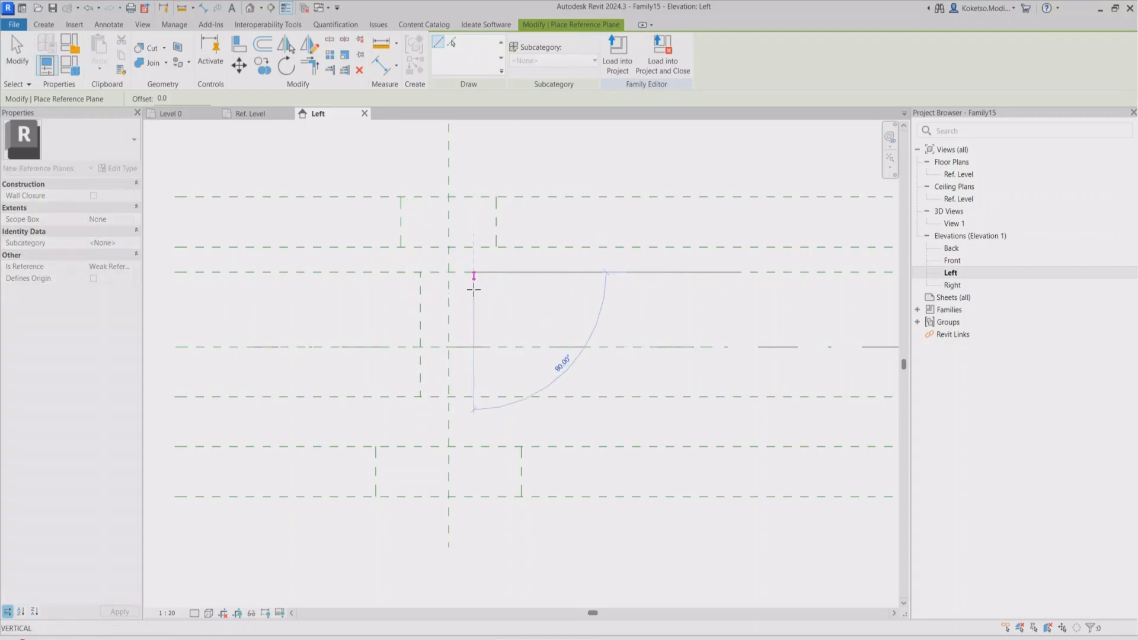
{"action": "left_click", "coordinate": [474, 396]}
{"action": "key", "text": "Escape"}
Step: Set both middle vertical reference planes to 75 mm from the centre plane
{"action": "left_click", "coordinate": [420, 312]}
{"action": "left_click", "coordinate": [436, 290]}
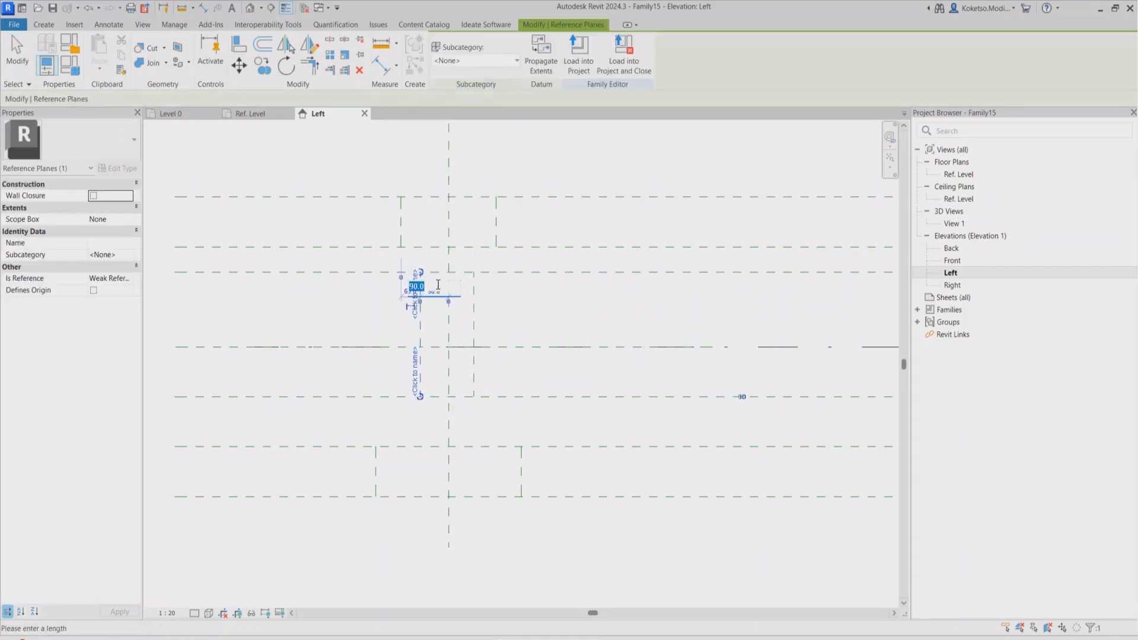
{"action": "type", "text": "70"}
{"action": "key", "text": "Return"}
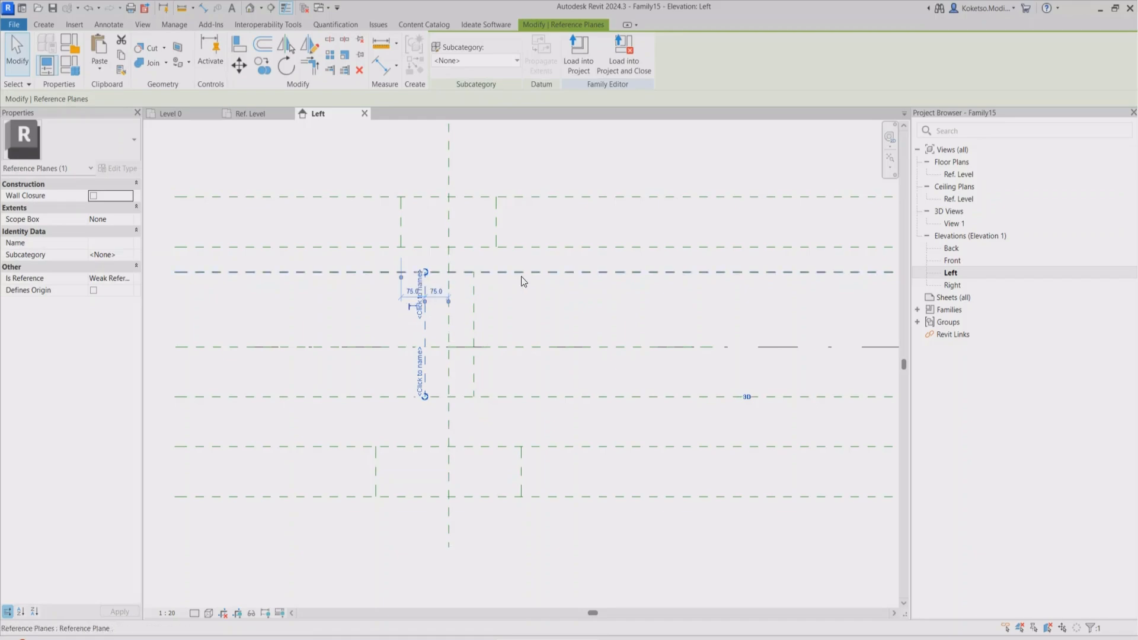
{"action": "key", "text": "Escape"}
{"action": "left_click", "coordinate": [470, 303]}
{"action": "left_click", "coordinate": [460, 291]}
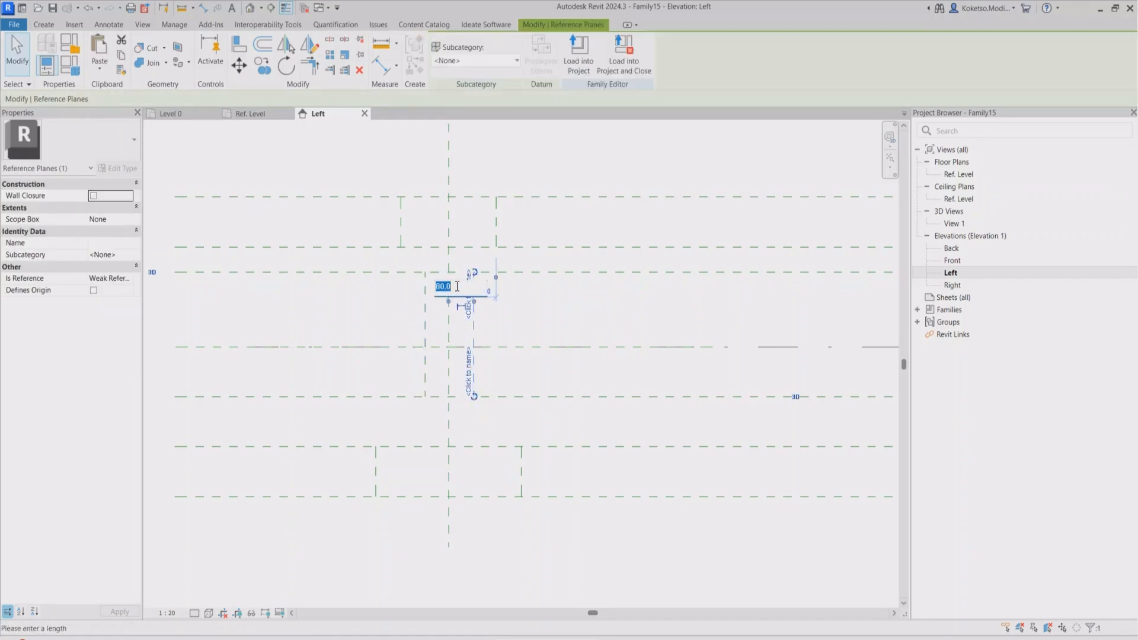
{"action": "type", "text": "75"}
{"action": "key", "text": "Return"}
{"action": "left_click", "coordinate": [527, 293]}
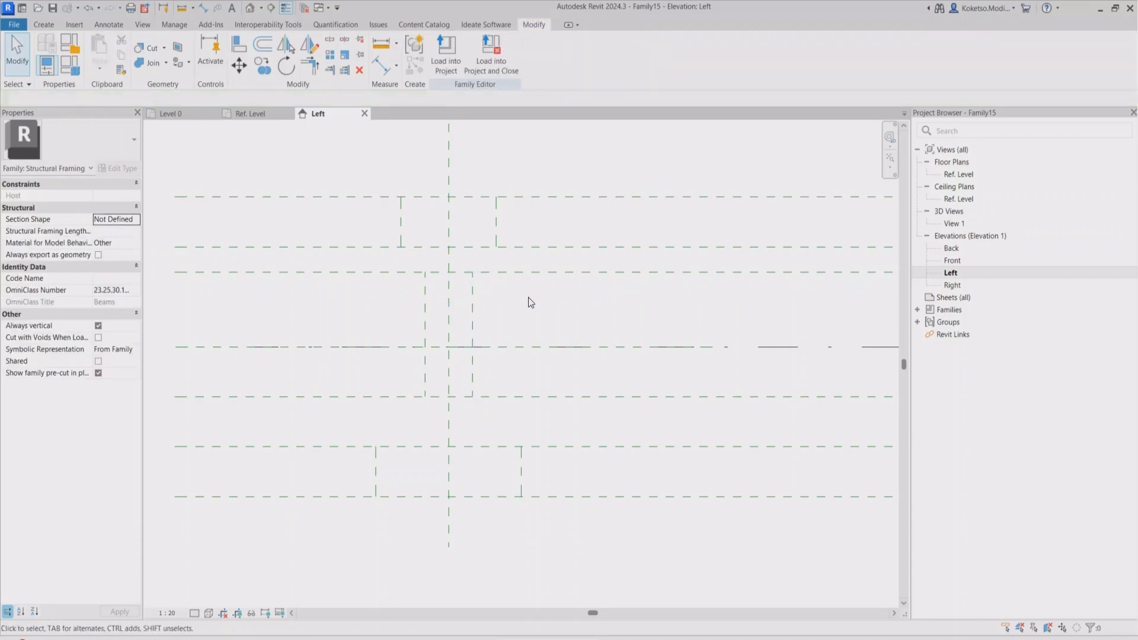
Step: Add an aligned dimension for the full width between the two upper vertical reference planes, placed above the profile
{"action": "middle_click_drag", "start_coordinate": [529, 298], "coordinate": [521, 311]}
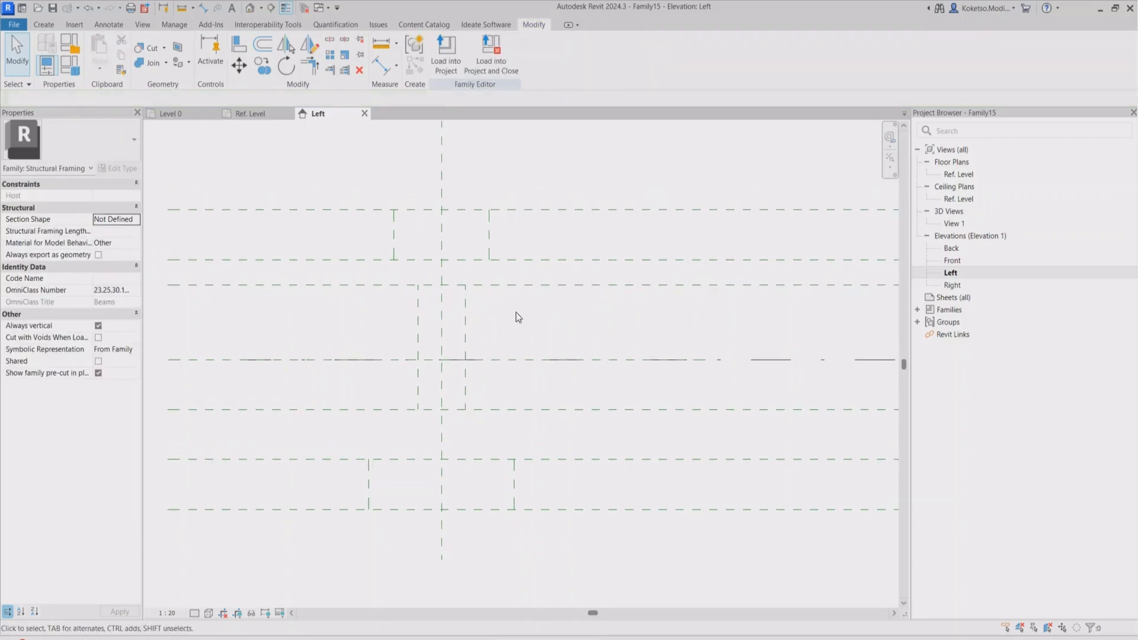
{"action": "left_click", "coordinate": [50, 25]}
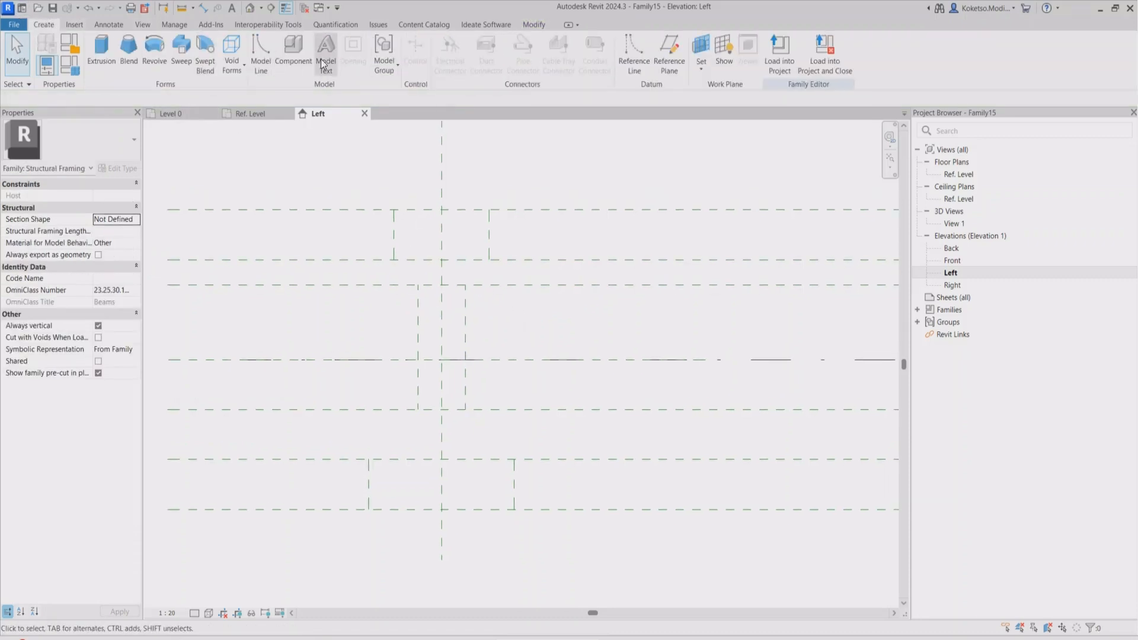
{"action": "left_click", "coordinate": [204, 8]}
{"action": "left_click", "coordinate": [394, 229]}
{"action": "left_click", "coordinate": [489, 225]}
{"action": "middle_click_drag", "start_coordinate": [486, 173], "coordinate": [484, 234]}
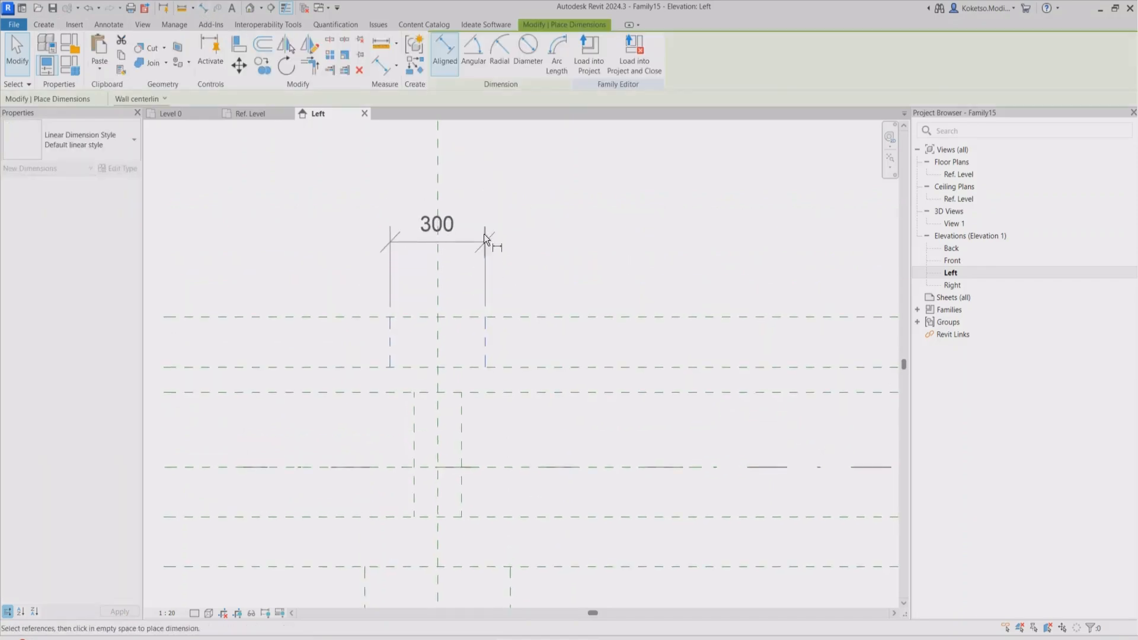
{"action": "left_click", "coordinate": [482, 209]}
Step: Add a chained dimension across the upper vertical planes and the centre plane, and make its segments equal
{"action": "left_click", "coordinate": [391, 338]}
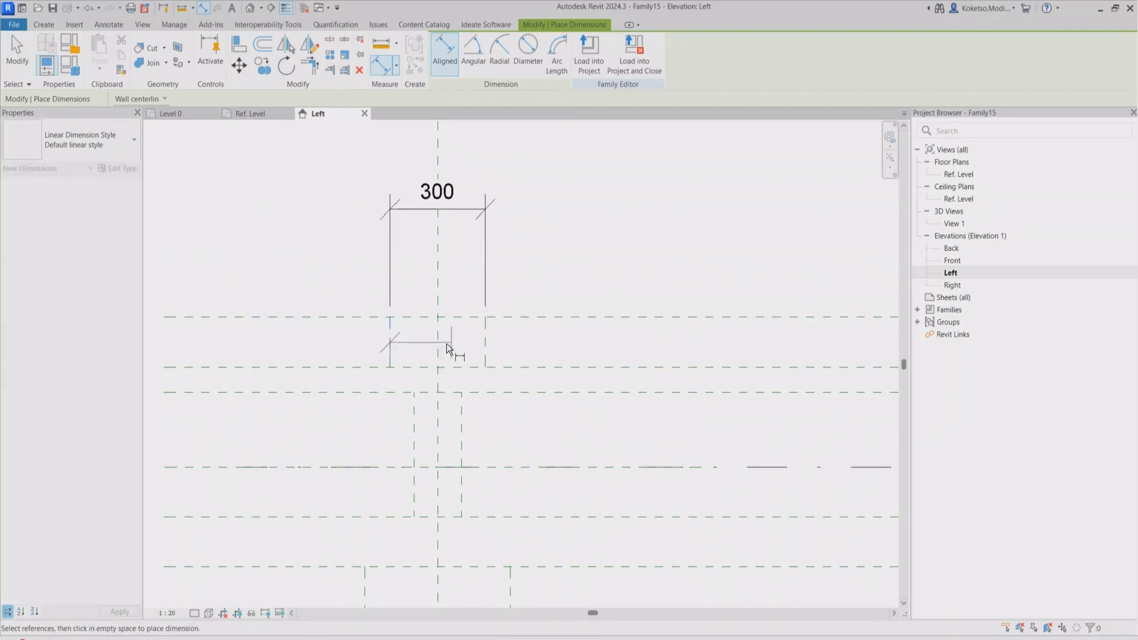
{"action": "left_click", "coordinate": [489, 341]}
{"action": "left_click", "coordinate": [533, 254]}
{"action": "left_click", "coordinate": [436, 175]}
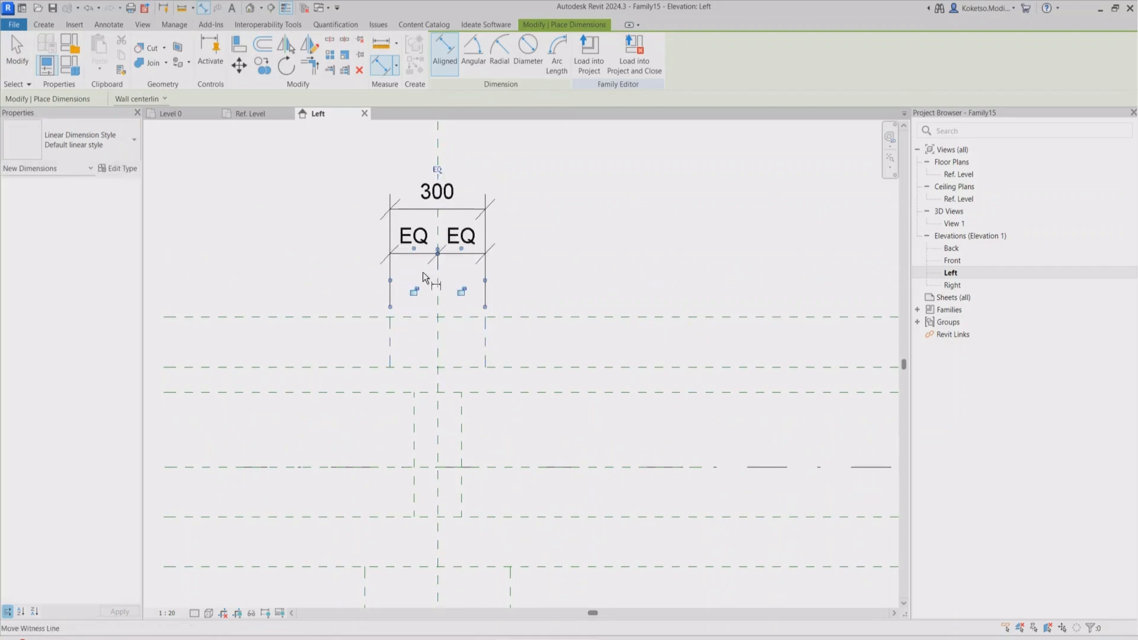
Step: Add an aligned dimension for the full width between the two lower vertical reference planes, placed below the profile
{"action": "scroll", "coordinate": [437, 303], "scroll_direction": "down", "scroll_amount": 4}
{"action": "scroll", "coordinate": [440, 524], "scroll_direction": "up", "scroll_amount": 2}
{"action": "left_click", "coordinate": [381, 453]}
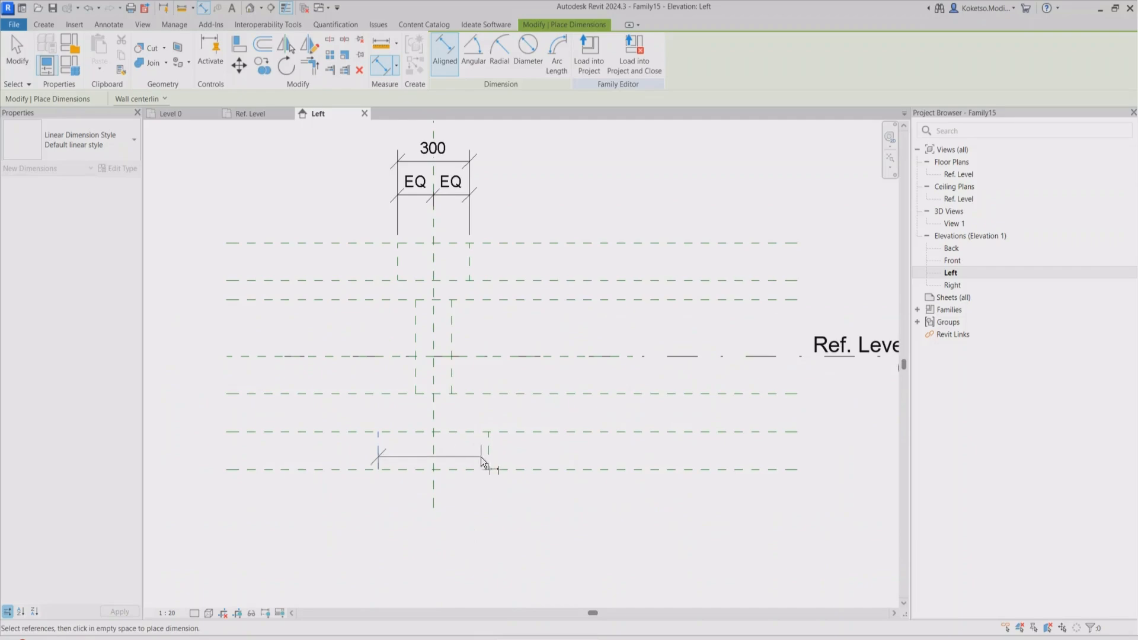
{"action": "left_click", "coordinate": [489, 457]}
{"action": "left_click", "coordinate": [510, 554]}
Step: Add a chained dimension across the lower vertical planes and the centre plane, and make its segments equal
{"action": "left_click", "coordinate": [382, 460]}
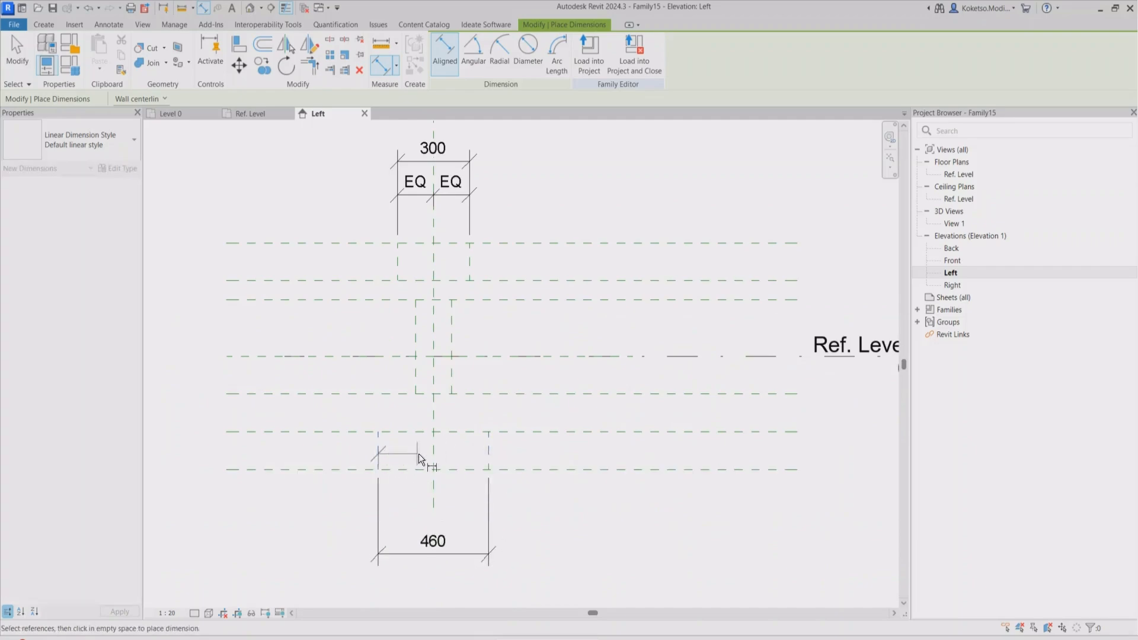
{"action": "left_click", "coordinate": [434, 456]}
{"action": "left_click", "coordinate": [490, 456]}
{"action": "left_click", "coordinate": [495, 512]}
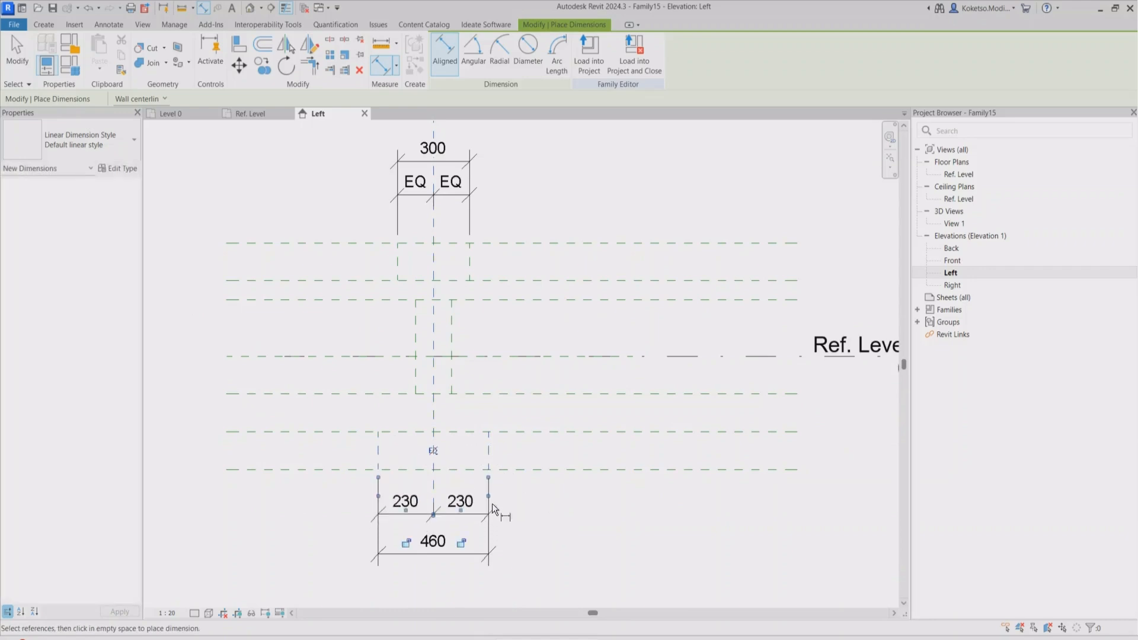
{"action": "left_click", "coordinate": [437, 454]}
Step: Add an aligned dimension for the overall height between the lowest and uppermost horizontal reference planes
{"action": "left_click", "coordinate": [528, 469]}
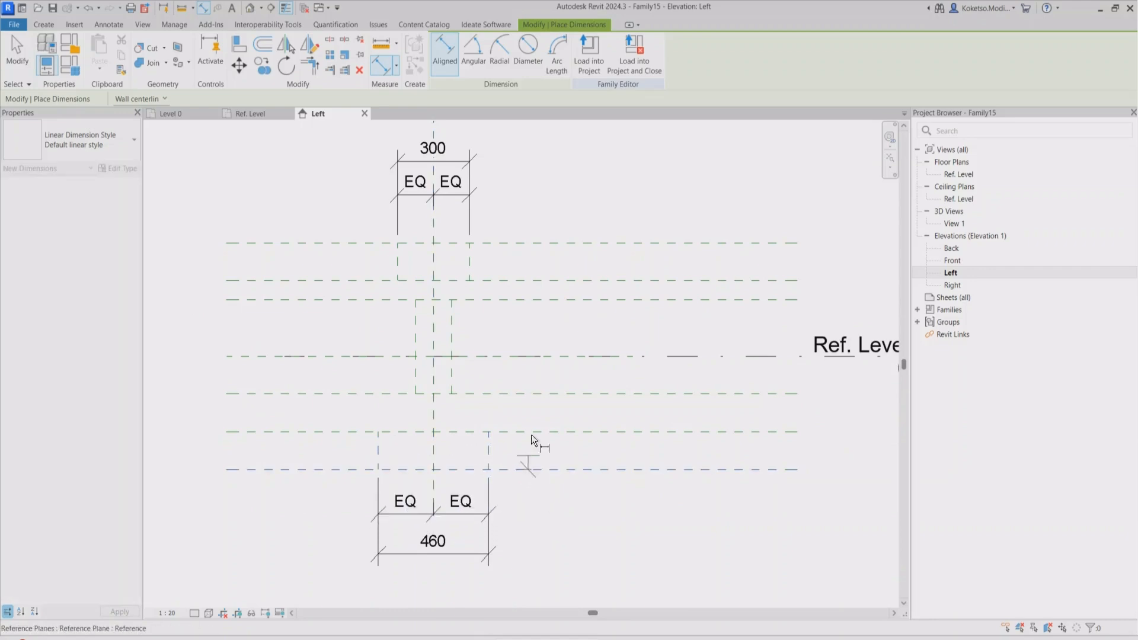
{"action": "left_click", "coordinate": [537, 242]}
{"action": "left_click", "coordinate": [578, 175]}
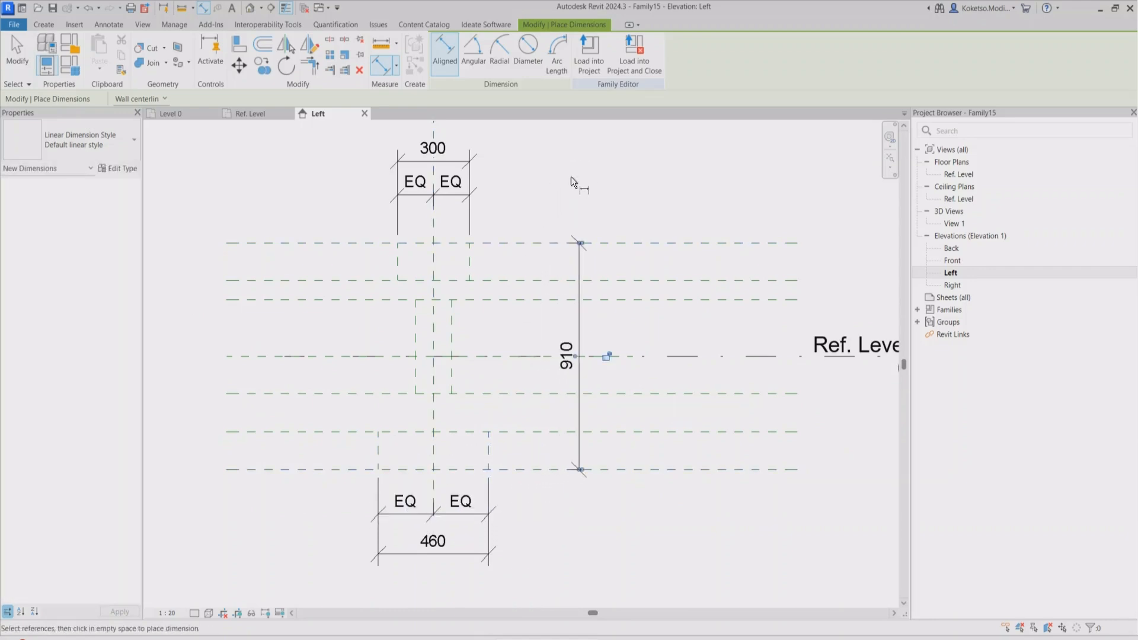
Step: Add a chained dimension from the uppermost plane through the Ref. Level plane to the lowest plane, and make its segments equal
{"action": "left_click", "coordinate": [529, 240]}
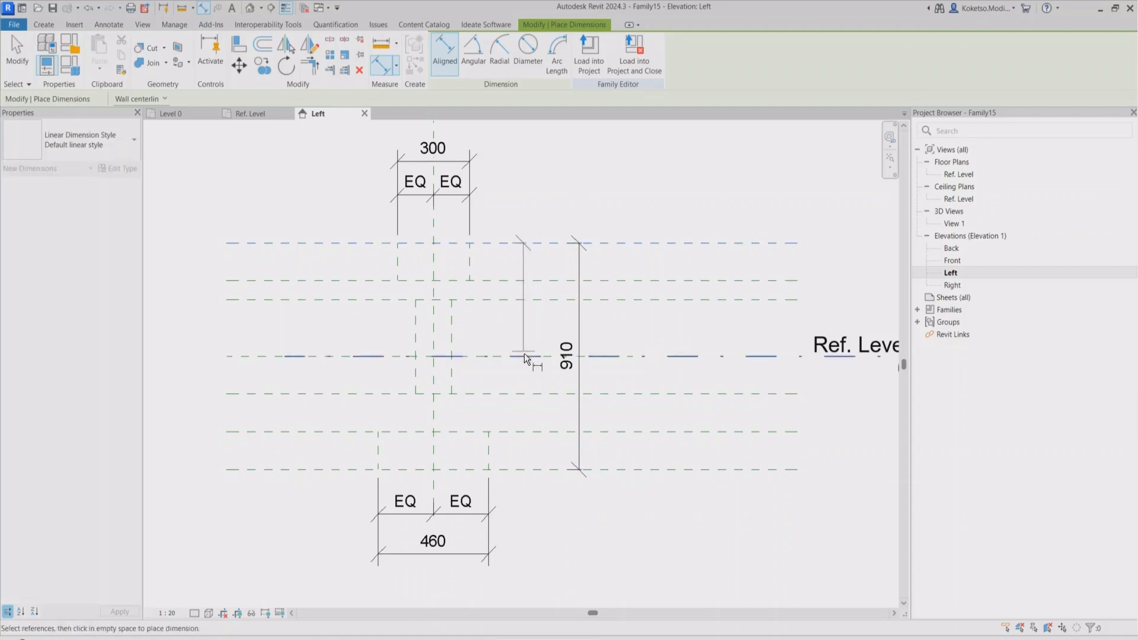
{"action": "left_click", "coordinate": [507, 357]}
{"action": "left_click", "coordinate": [542, 468]}
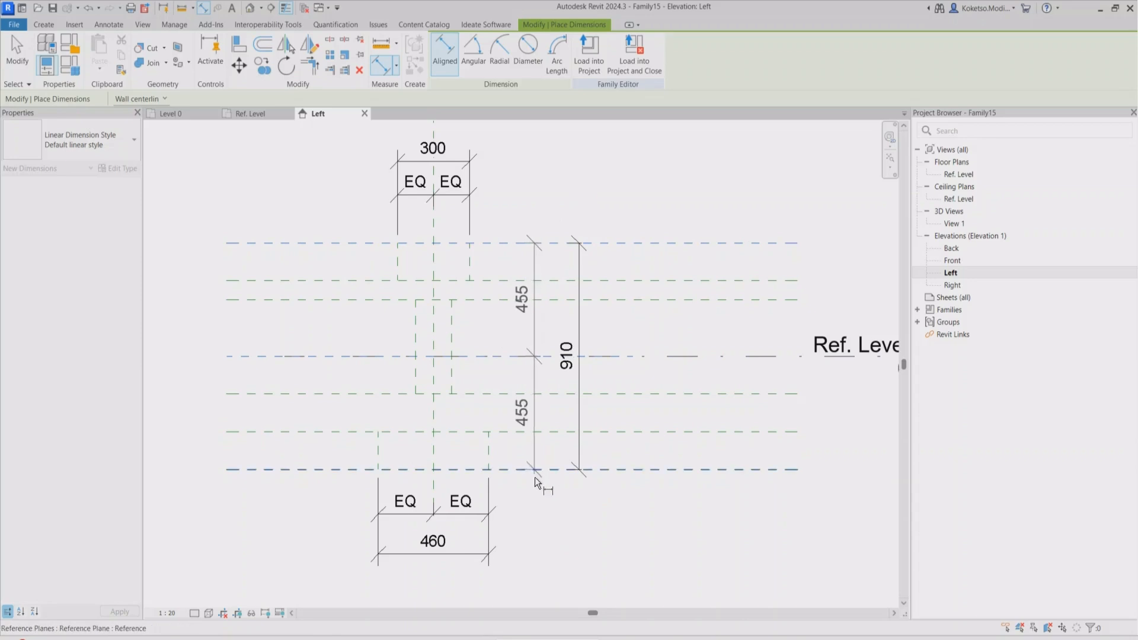
{"action": "left_click", "coordinate": [541, 532]}
{"action": "left_click", "coordinate": [598, 357]}
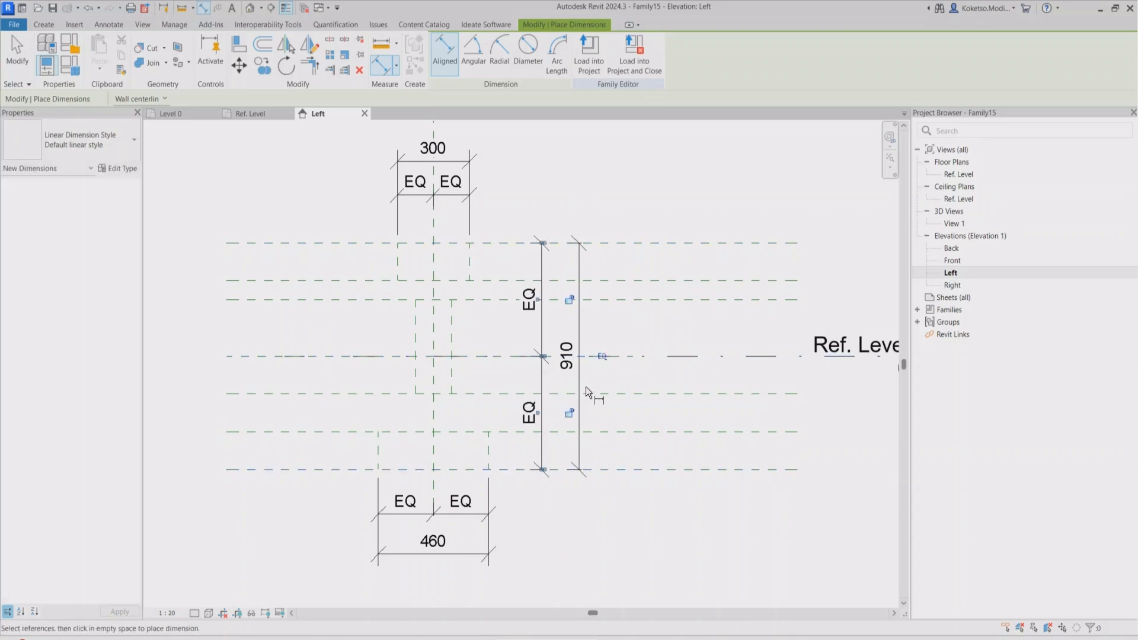
Step: Label the overall upper width dimension with a new type family parameter named TOP WIDTH
{"action": "key", "text": "Escape"}
{"action": "key", "text": "Escape"}
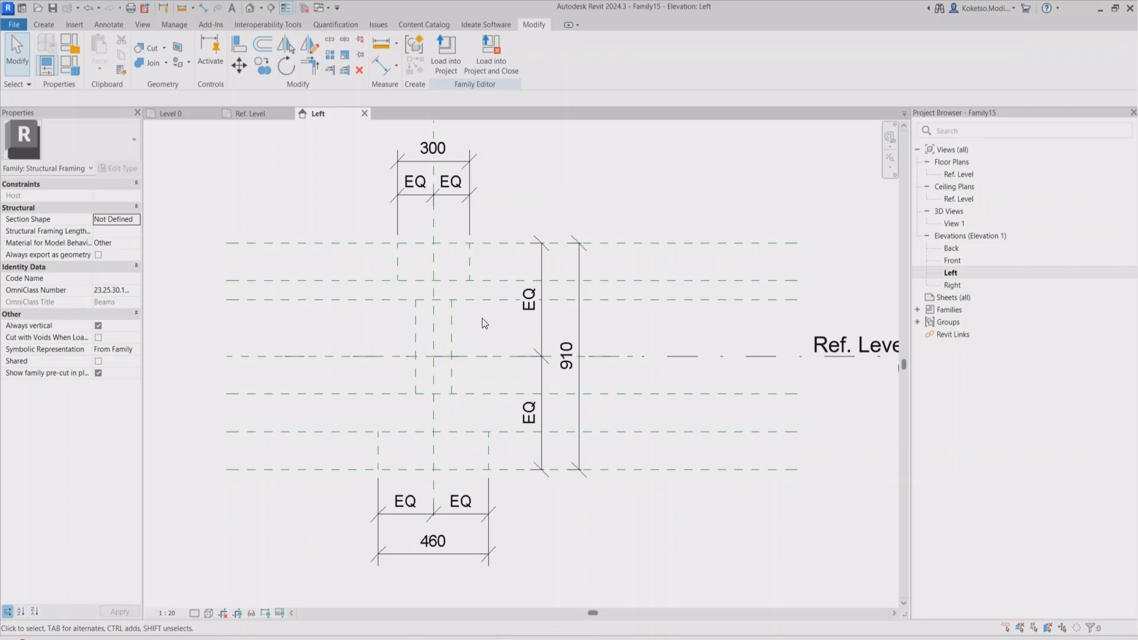
{"action": "left_click", "coordinate": [453, 161]}
{"action": "middle_click_drag", "start_coordinate": [453, 161], "coordinate": [430, 176]}
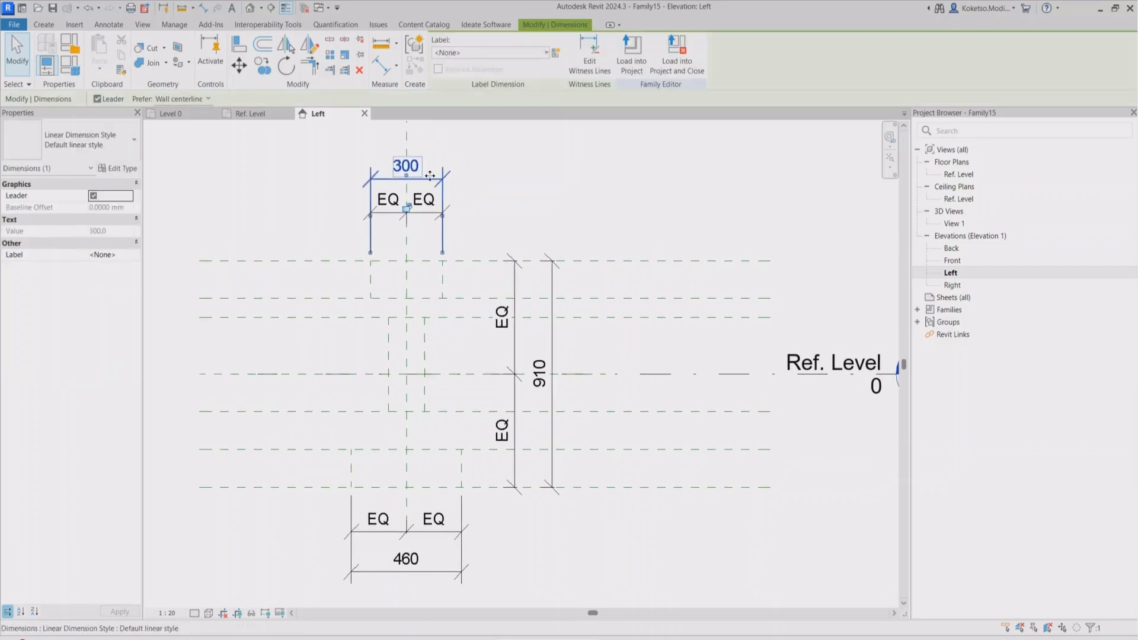
{"action": "left_click", "coordinate": [554, 54]}
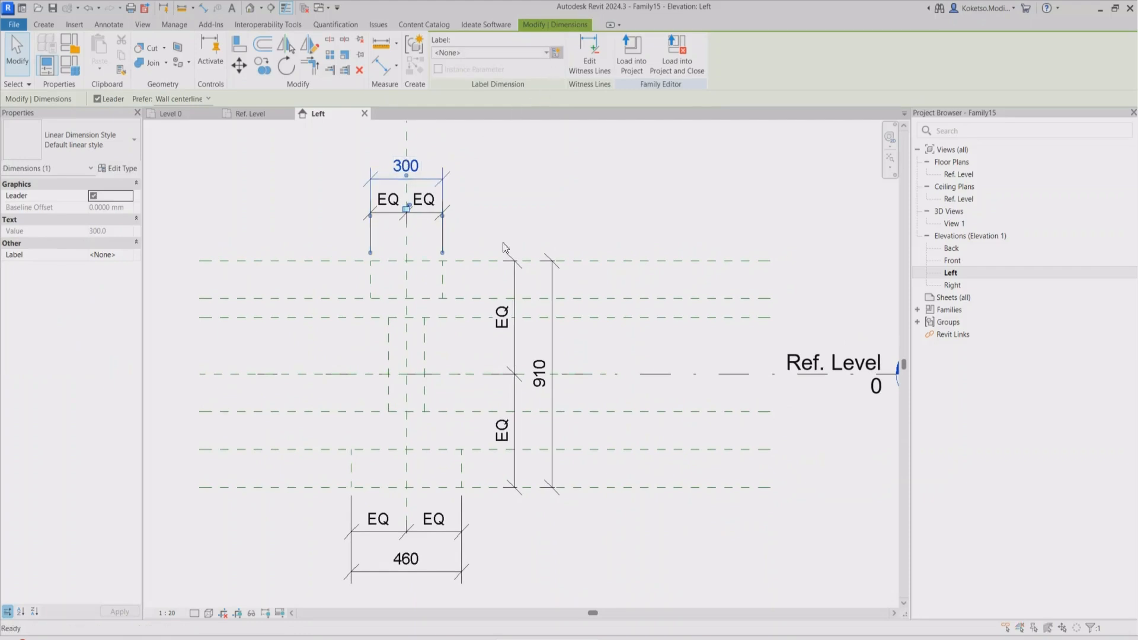
{"action": "type", "text": "TOP WIDTH"}
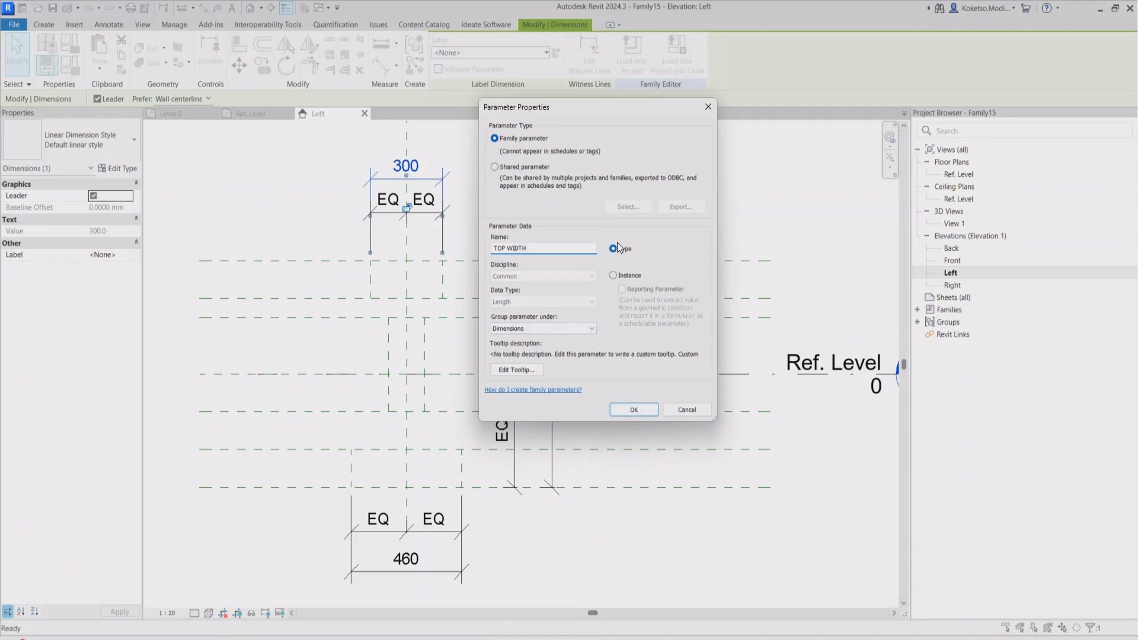
{"action": "left_click", "coordinate": [633, 408]}
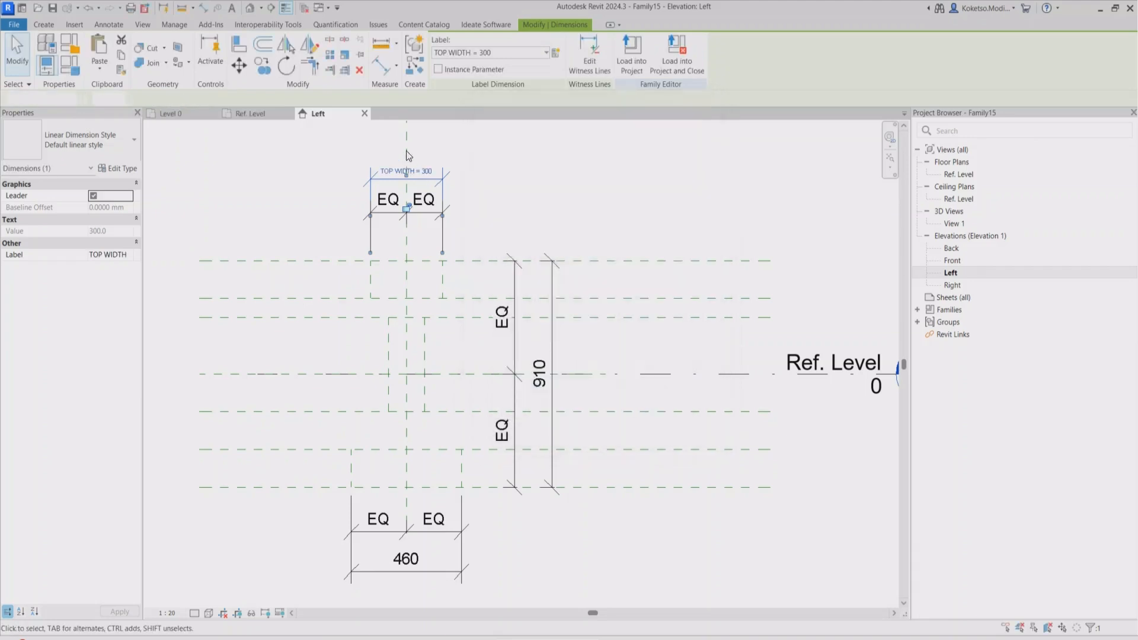
Step: Label the overall lower width dimension with a new type family parameter named BOTTOM WIDTH
{"action": "left_click", "coordinate": [406, 559]}
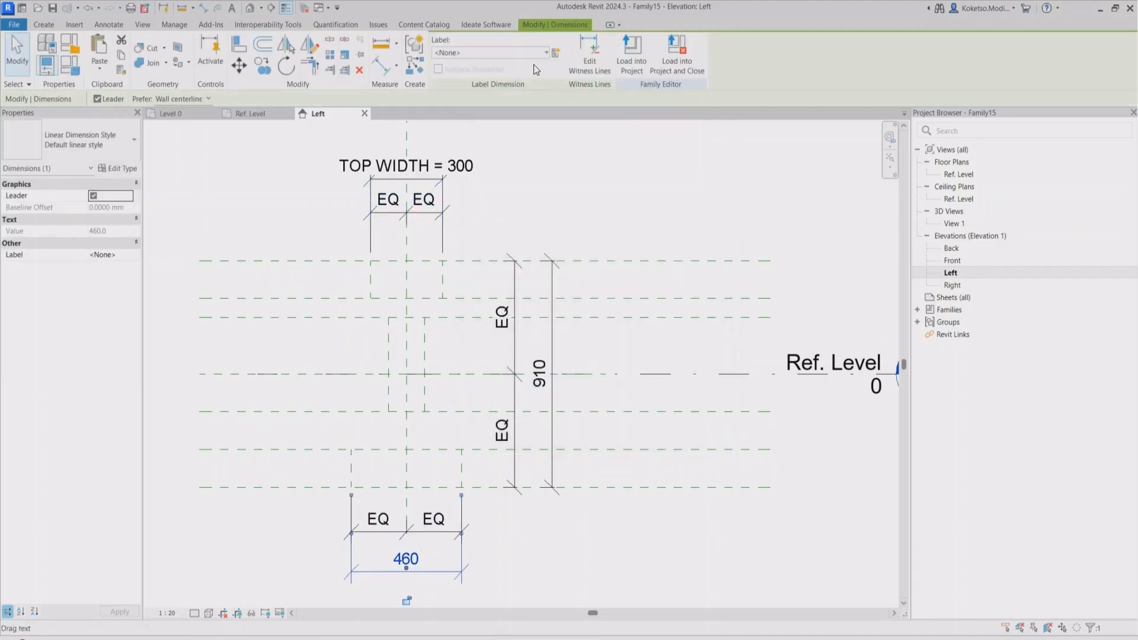
{"action": "left_click", "coordinate": [555, 54]}
{"action": "type", "text": "BOTTOM WIDTH"}
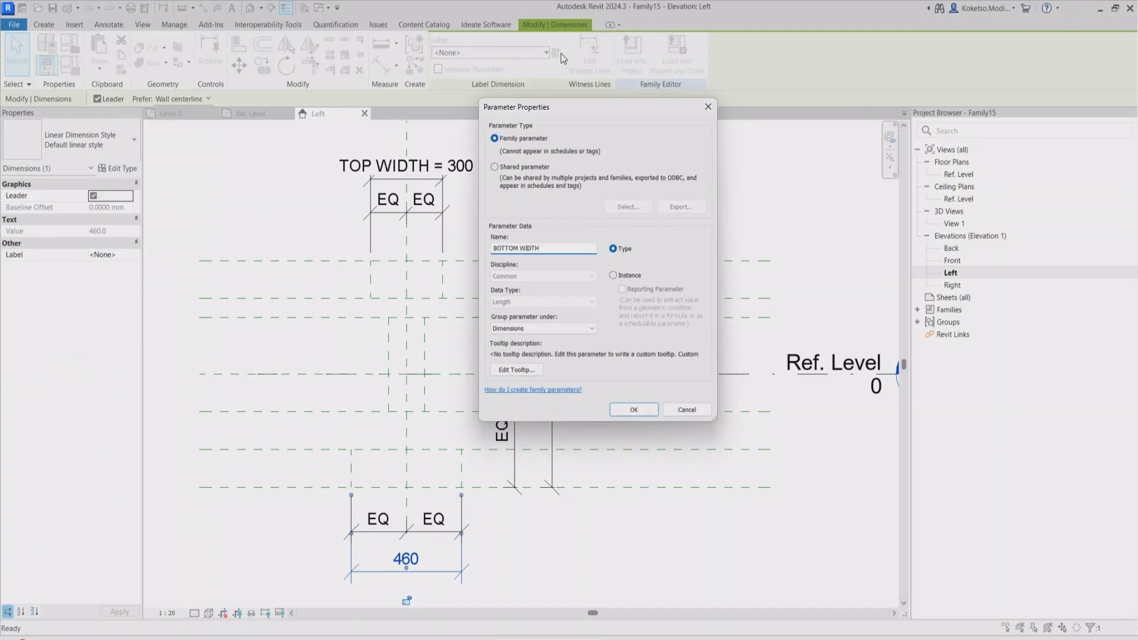
{"action": "left_click", "coordinate": [634, 410]}
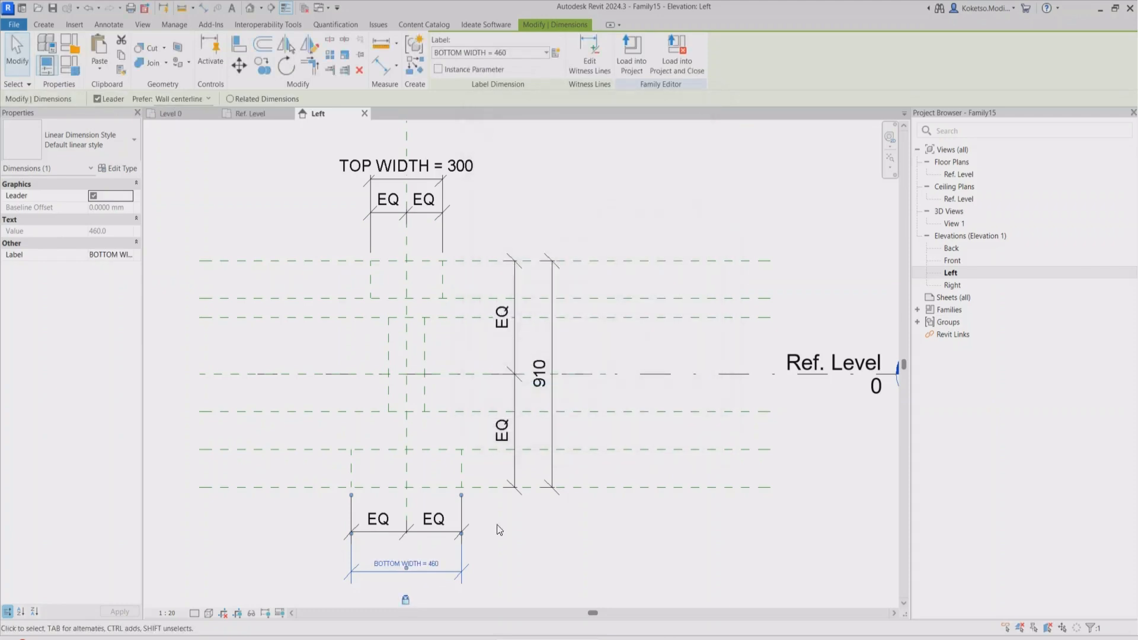
Step: Label the overall height dimension with a new type family parameter named DEPTH
{"action": "left_click", "coordinate": [551, 368]}
{"action": "left_click", "coordinate": [555, 54]}
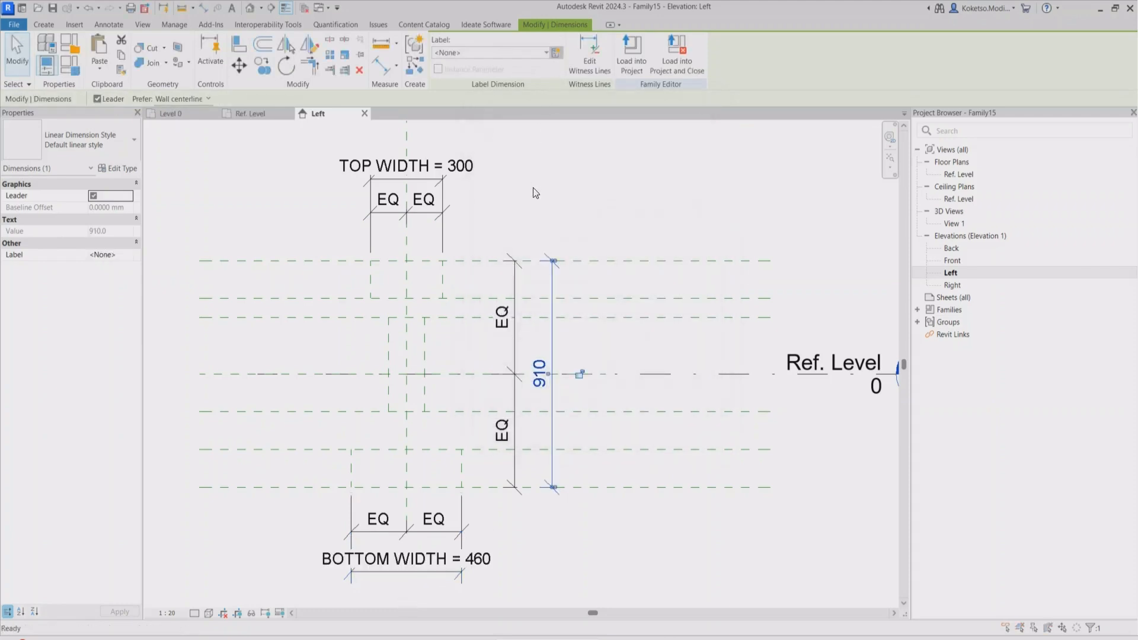
{"action": "type", "text": "DEPTH"}
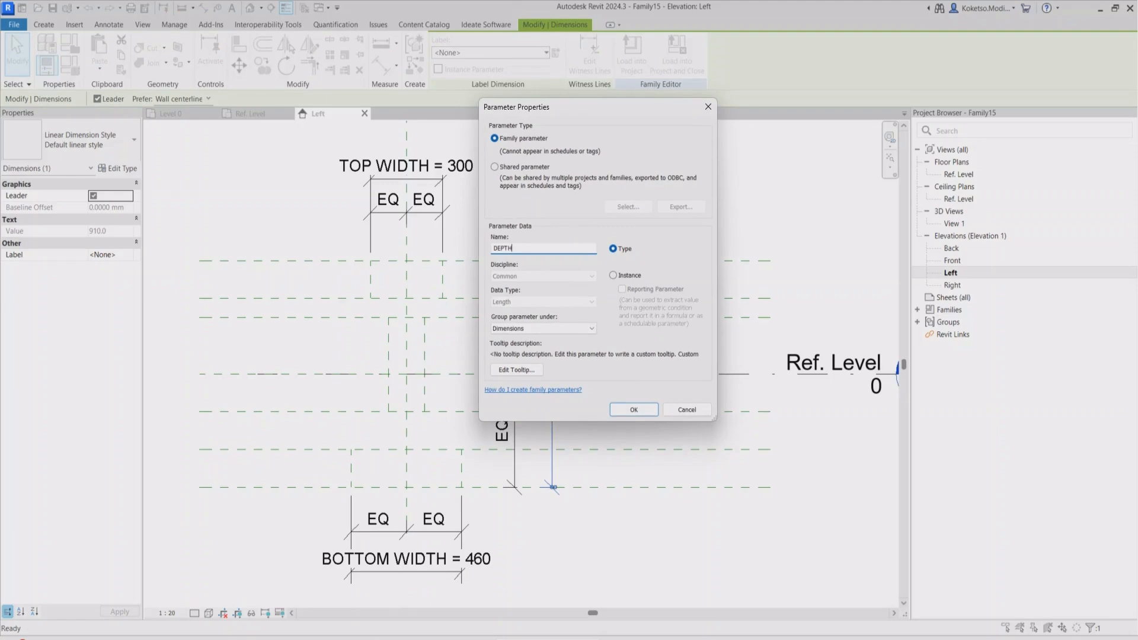
{"action": "left_click", "coordinate": [634, 409]}
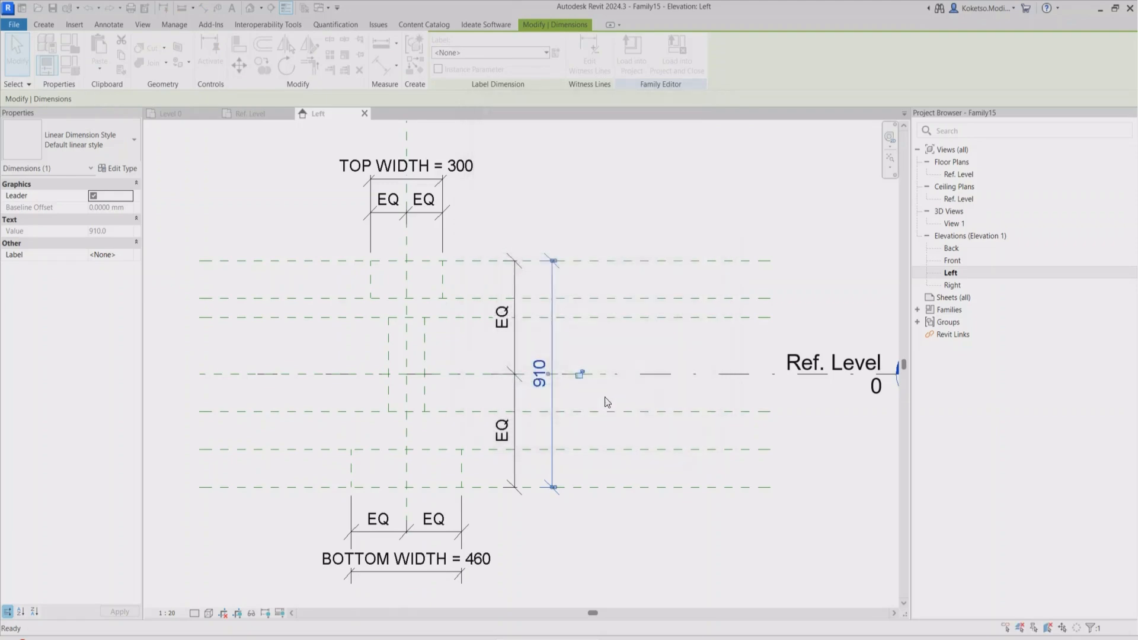
{"action": "left_click", "coordinate": [248, 168]}
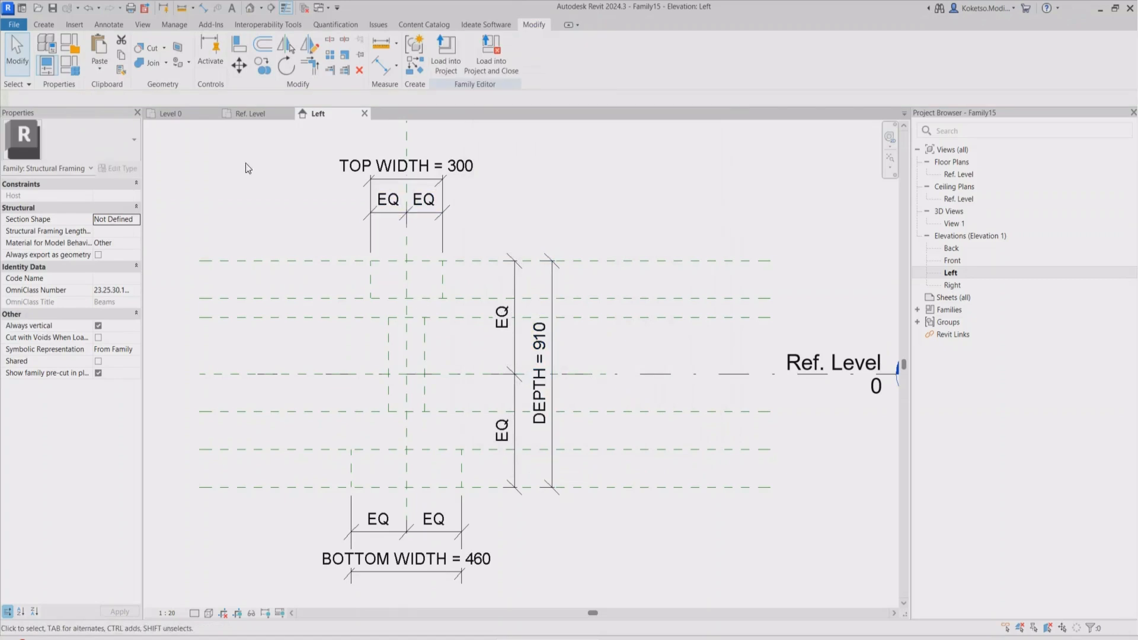
Step: Start a solid extrusion and choose a named reference plane as its work plane
{"action": "left_click", "coordinate": [45, 25]}
{"action": "left_click", "coordinate": [102, 53]}
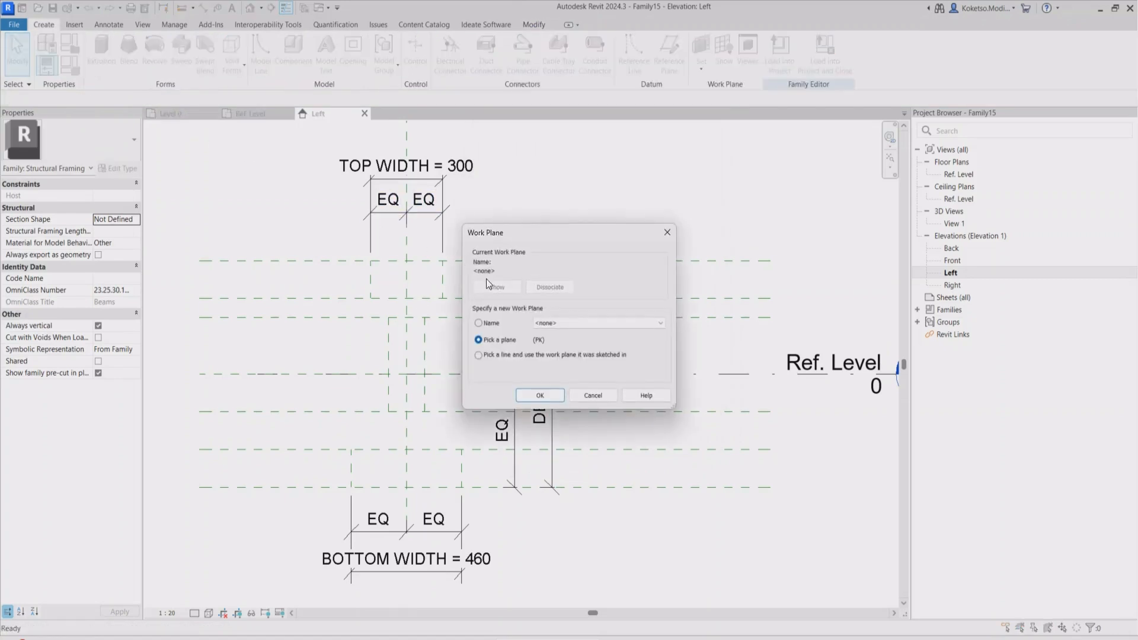
{"action": "left_click", "coordinate": [545, 323]}
{"action": "left_click", "coordinate": [562, 373]}
{"action": "left_click", "coordinate": [545, 393]}
Step: Sketch the profile's top edge, upper flange's left side, upper left slope and left web edge along the reference plane intersections
{"action": "scroll", "coordinate": [431, 270], "scroll_direction": "up", "scroll_amount": 2}
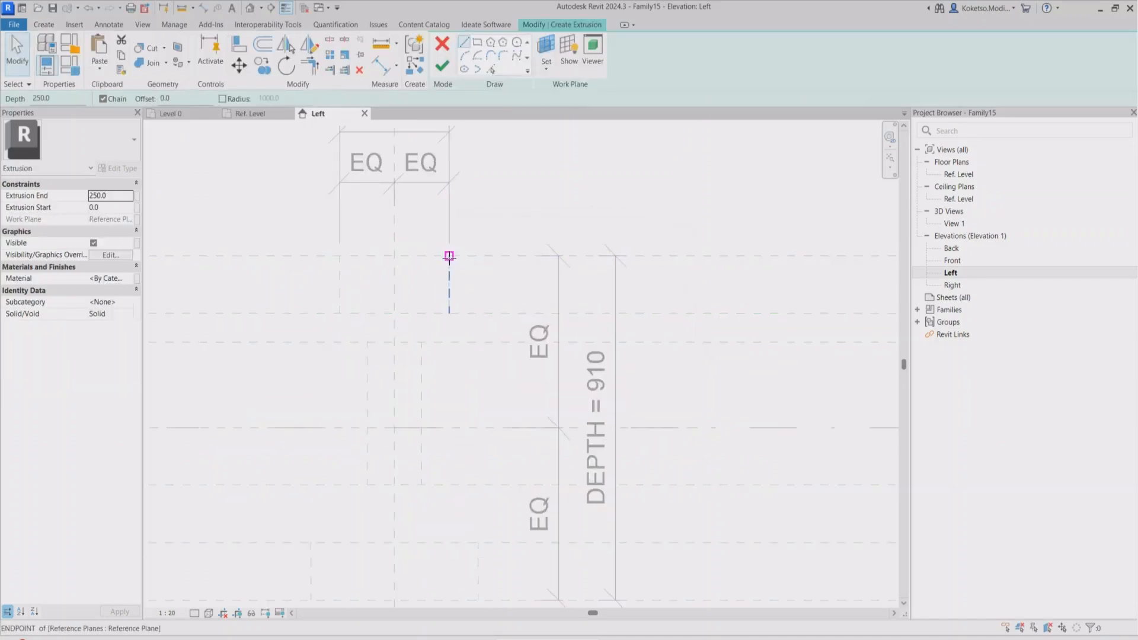
{"action": "left_click", "coordinate": [449, 256]}
{"action": "left_click", "coordinate": [340, 256]}
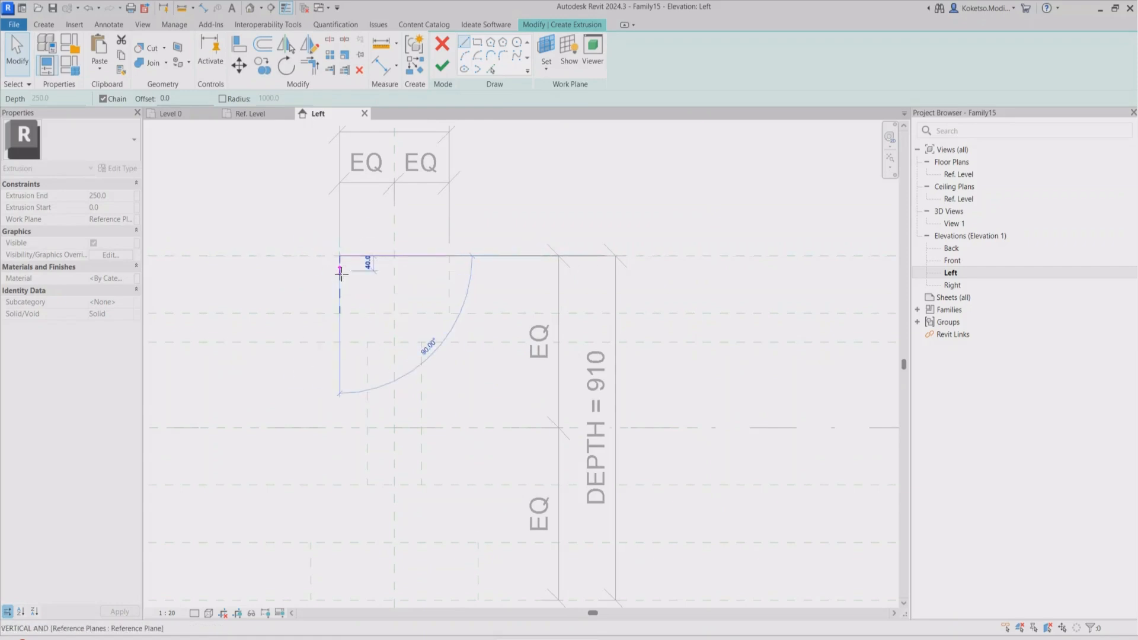
{"action": "left_click", "coordinate": [340, 313]}
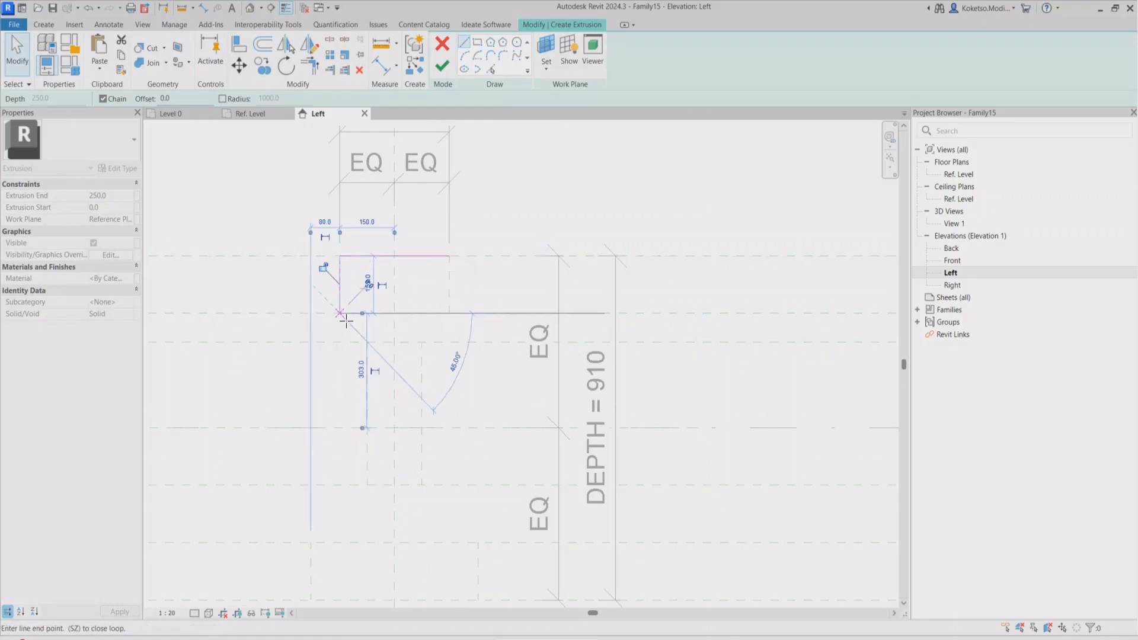
{"action": "left_click", "coordinate": [366, 343]}
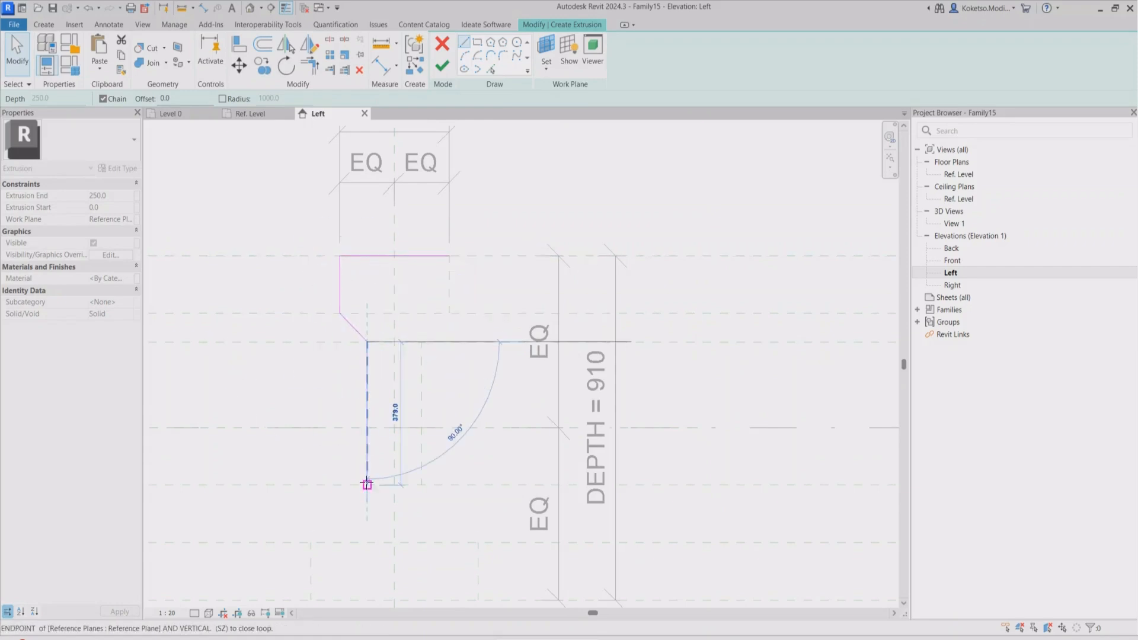
{"action": "middle_click_drag", "start_coordinate": [368, 483], "coordinate": [390, 369]}
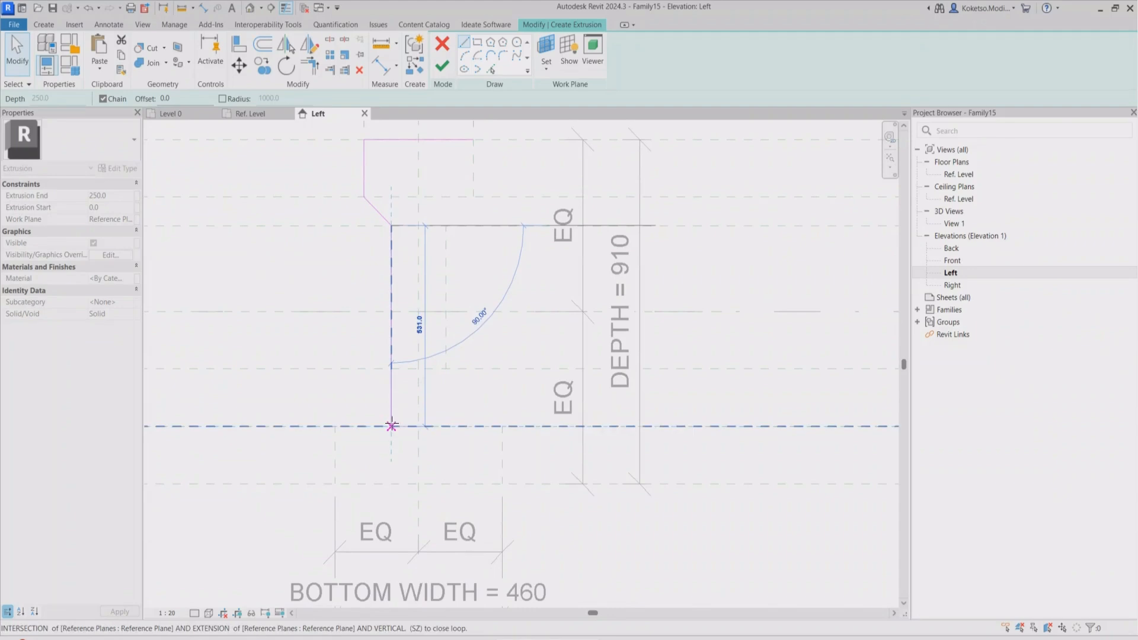
{"action": "left_click", "coordinate": [391, 369]}
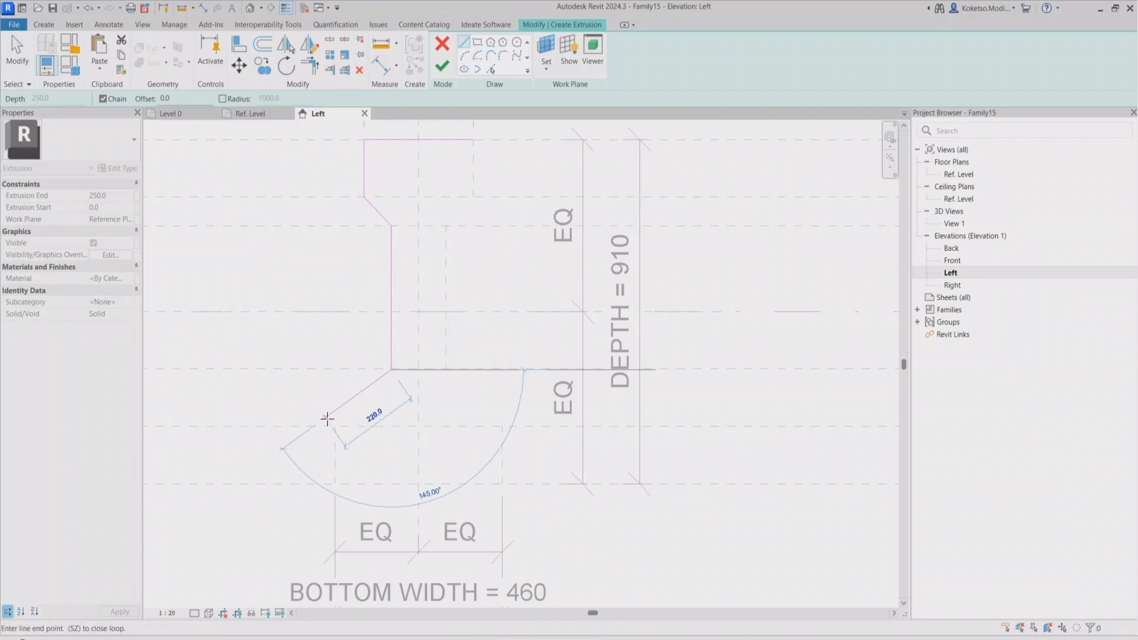
{"action": "left_click", "coordinate": [334, 425]}
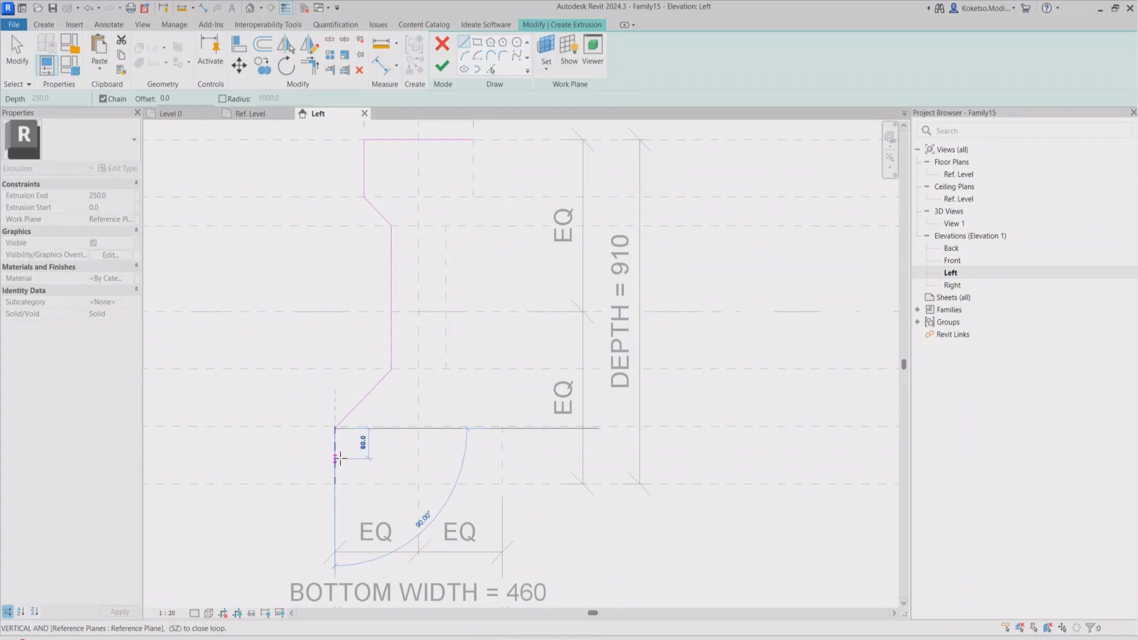
{"action": "key", "text": "Escape"}
{"action": "scroll", "coordinate": [342, 438], "scroll_direction": "up", "scroll_amount": 2}
{"action": "scroll", "coordinate": [340, 433], "scroll_direction": "up", "scroll_amount": 2}
{"action": "key", "text": "Escape"}
{"action": "left_click", "coordinate": [340, 415]}
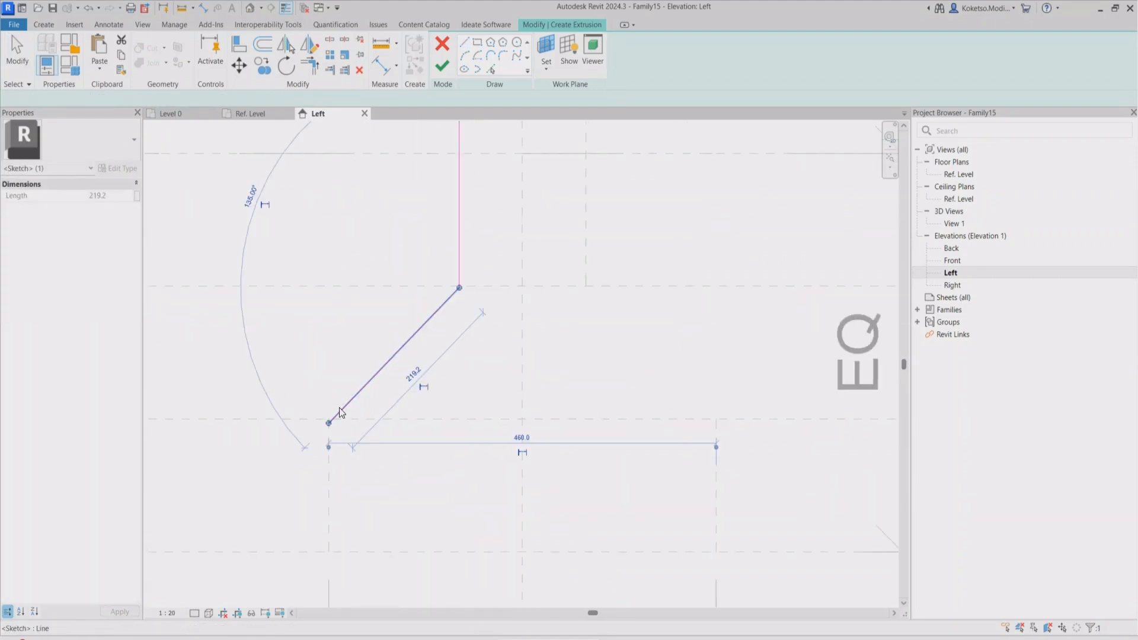
{"action": "key", "text": "Delete"}
Step: Adjust the lower end of the left web line so it meets the horizontal reference plane exactly
{"action": "scroll", "coordinate": [461, 290], "scroll_direction": "up", "scroll_amount": 2}
{"action": "left_click", "coordinate": [460, 286]}
{"action": "scroll", "coordinate": [459, 287], "scroll_direction": "up", "scroll_amount": 2}
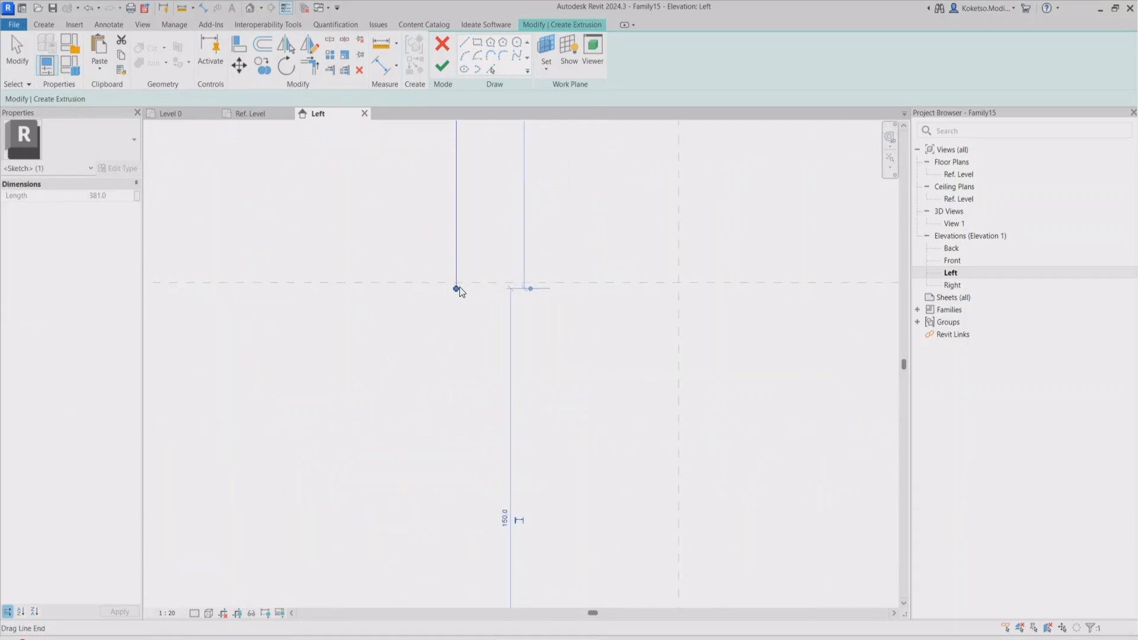
{"action": "left_click_drag", "start_coordinate": [456, 287], "coordinate": [457, 283]}
{"action": "left_click", "coordinate": [470, 292]}
{"action": "scroll", "coordinate": [470, 294], "scroll_direction": "down", "scroll_amount": 5}
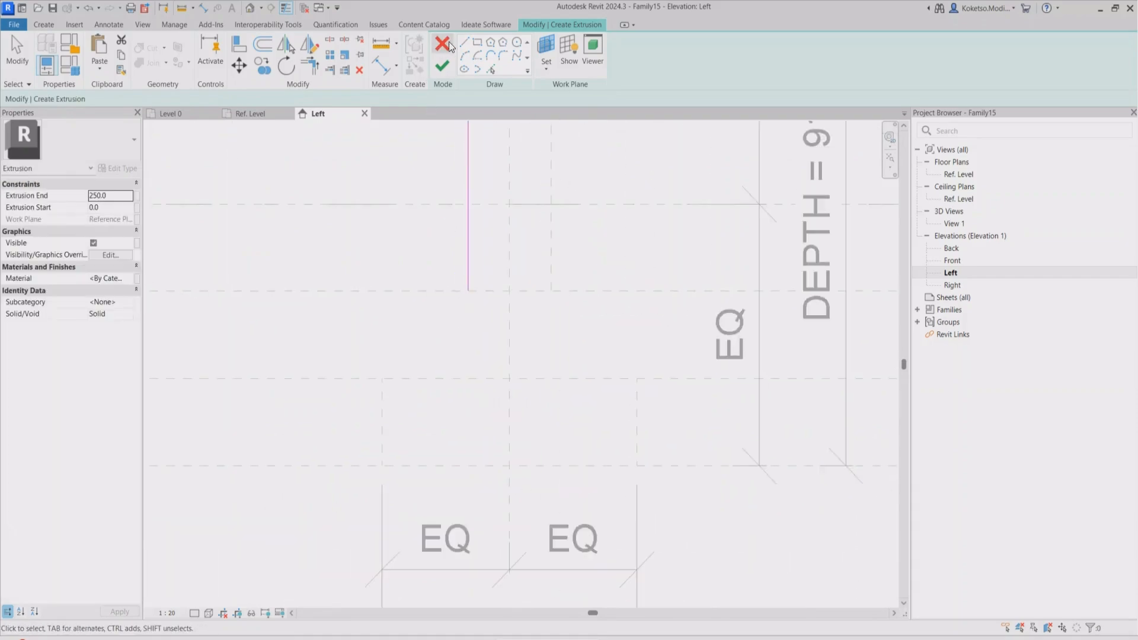
Step: Sketch the lower left slope and the bottom flange's left side, bottom edge and right side along the reference planes
{"action": "left_click", "coordinate": [464, 42]}
{"action": "left_click", "coordinate": [469, 290]}
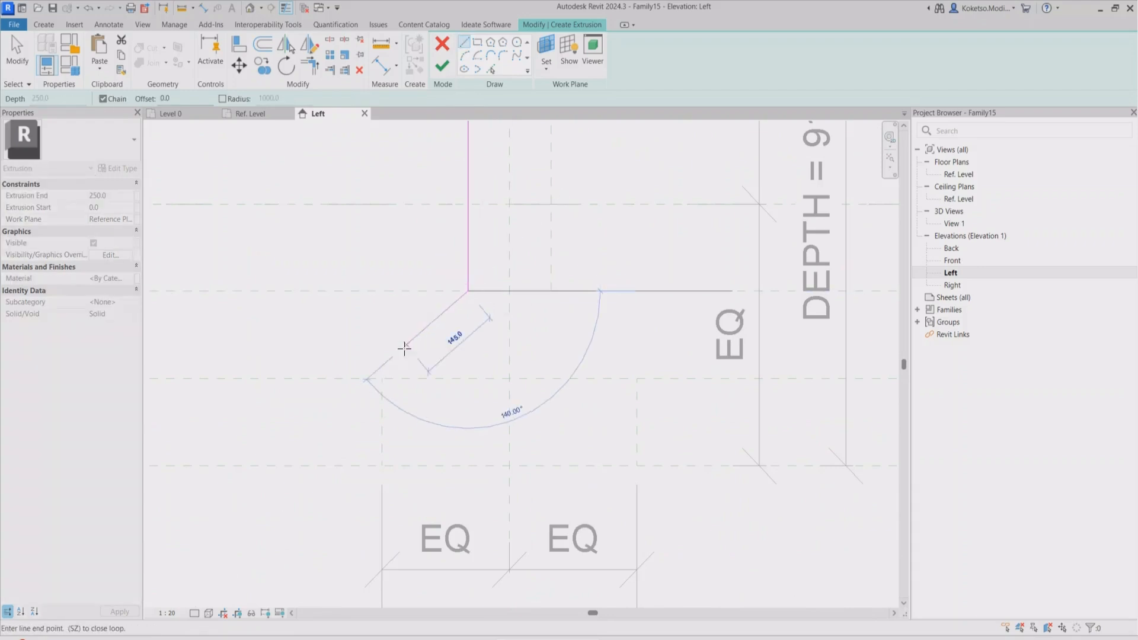
{"action": "left_click", "coordinate": [381, 378]}
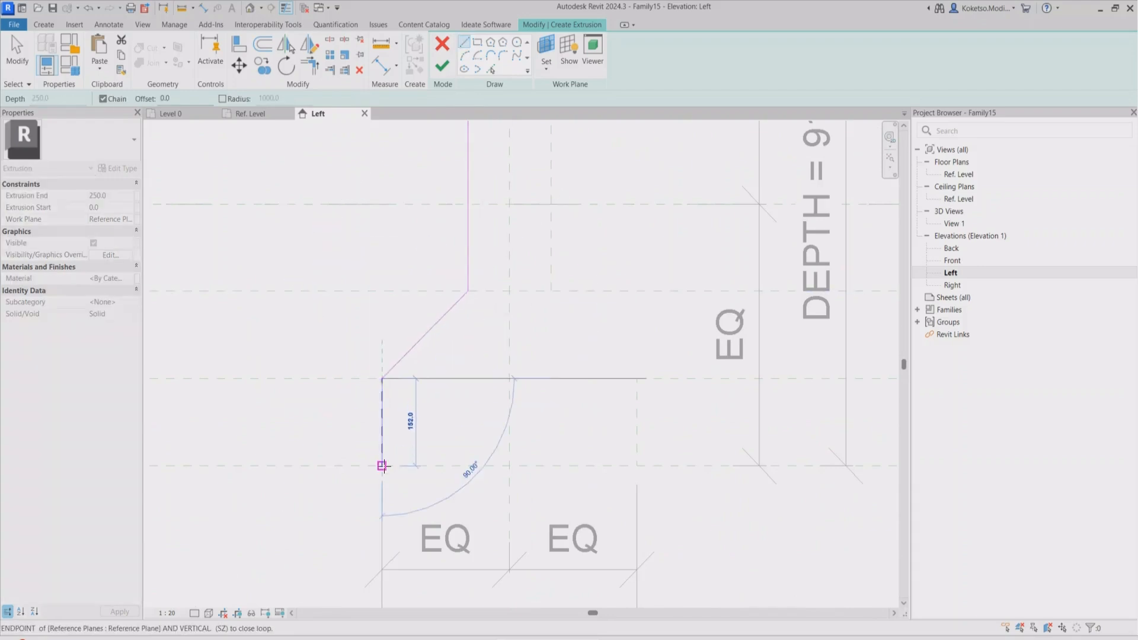
{"action": "left_click", "coordinate": [382, 466]}
{"action": "scroll", "coordinate": [439, 459], "scroll_direction": "down", "scroll_amount": 3}
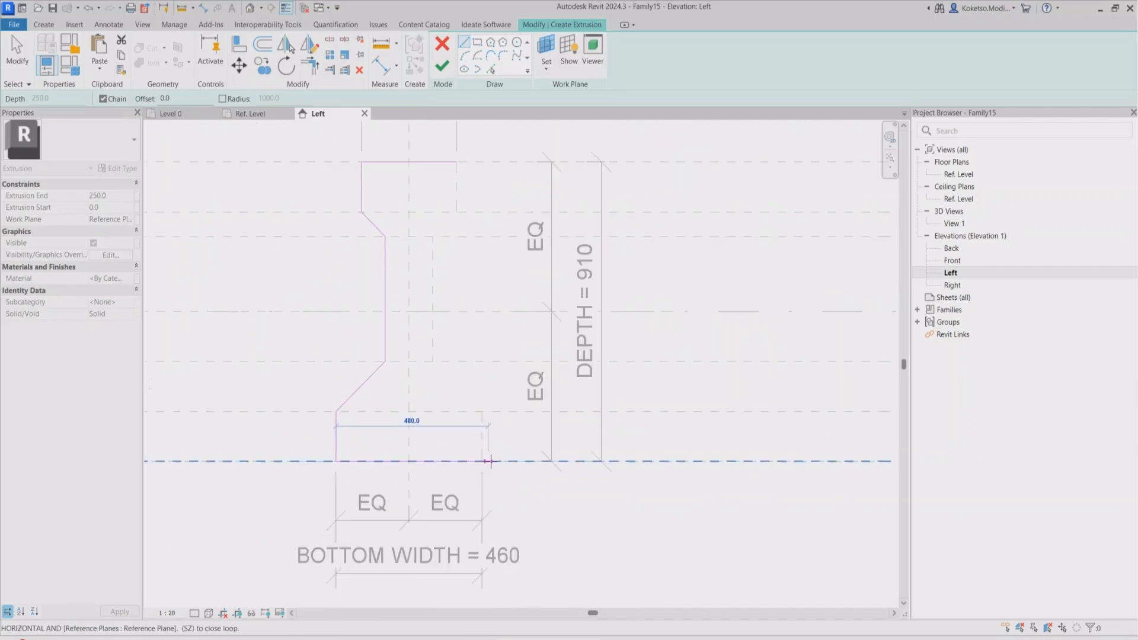
{"action": "left_click", "coordinate": [482, 462]}
{"action": "left_click", "coordinate": [482, 411]}
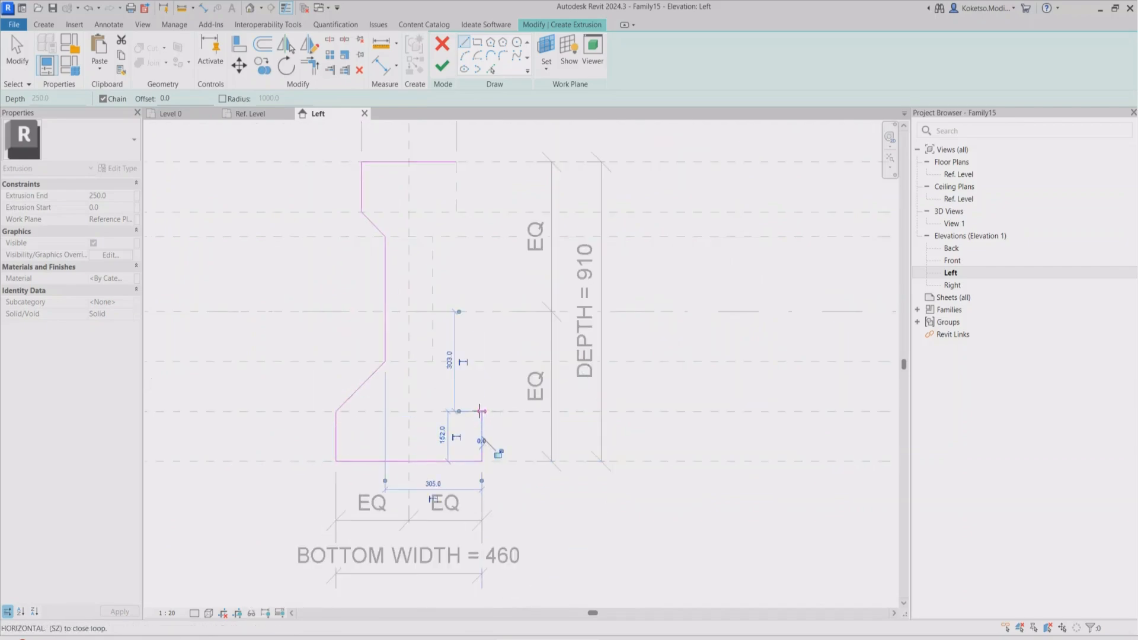
Step: Sketch the profile's right slopes, web edge and upper flange side to close the loop, and finish the extrusion
{"action": "scroll", "coordinate": [432, 354], "scroll_direction": "up", "scroll_amount": 4}
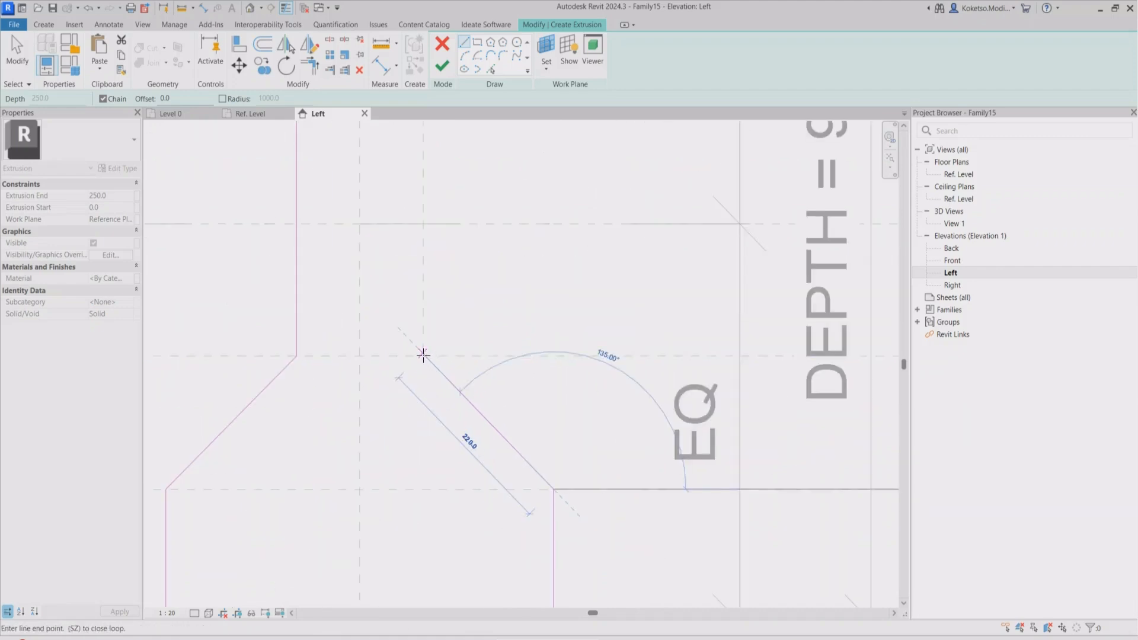
{"action": "left_click", "coordinate": [423, 355]}
{"action": "scroll", "coordinate": [441, 362], "scroll_direction": "down", "scroll_amount": 4}
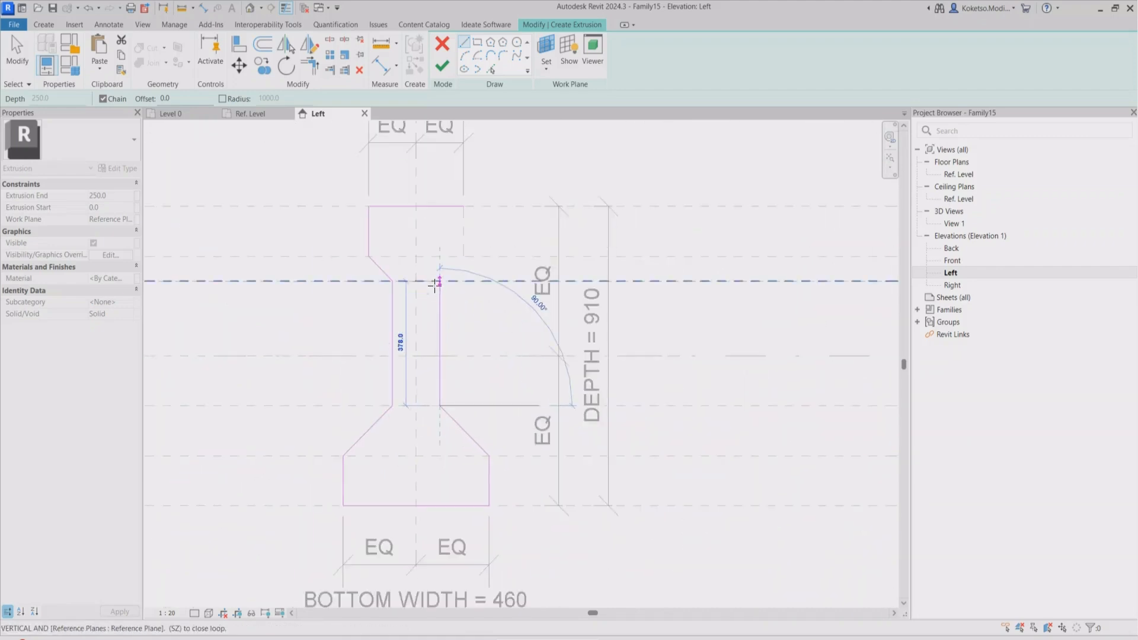
{"action": "left_click", "coordinate": [444, 278]}
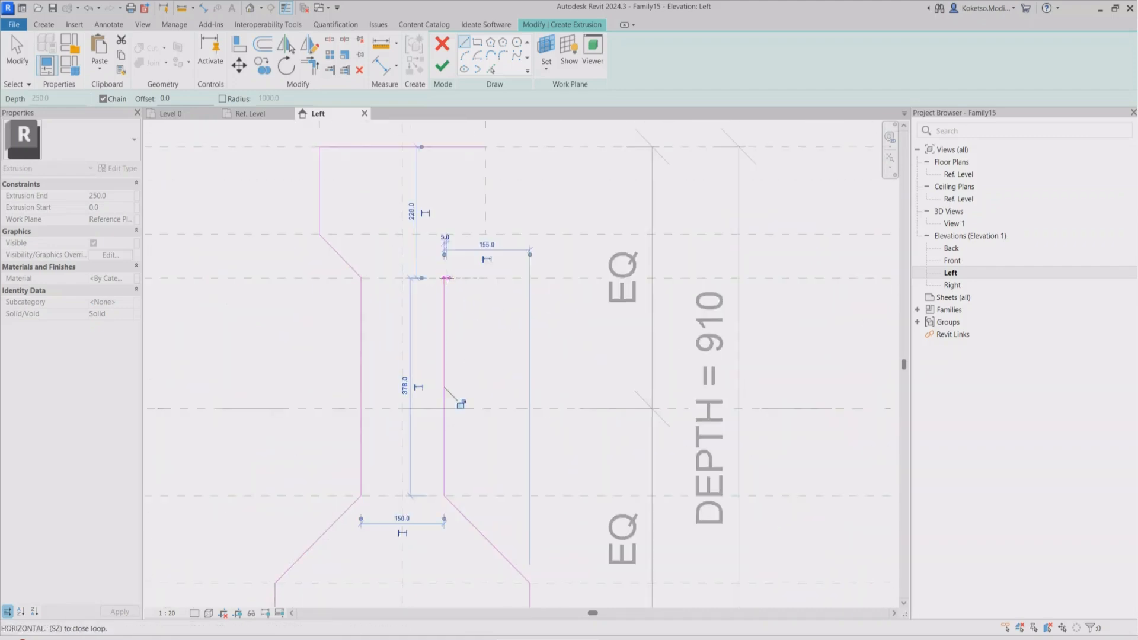
{"action": "left_click", "coordinate": [484, 234]}
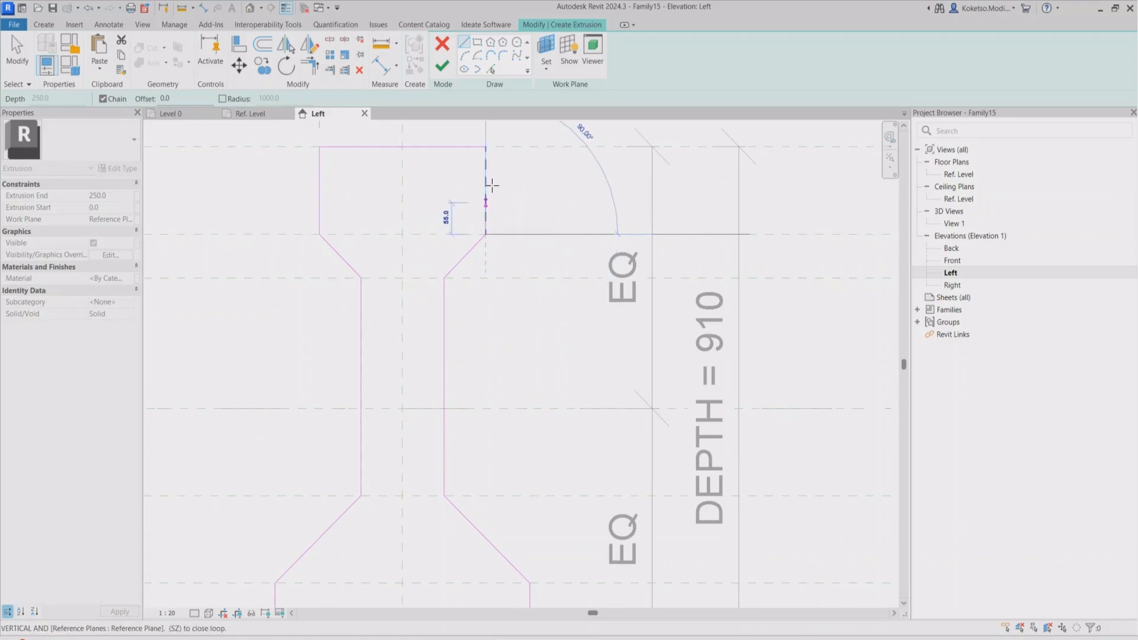
{"action": "left_click", "coordinate": [481, 166]}
{"action": "scroll", "coordinate": [468, 264], "scroll_direction": "down", "scroll_amount": 5}
{"action": "key", "text": "Escape"}
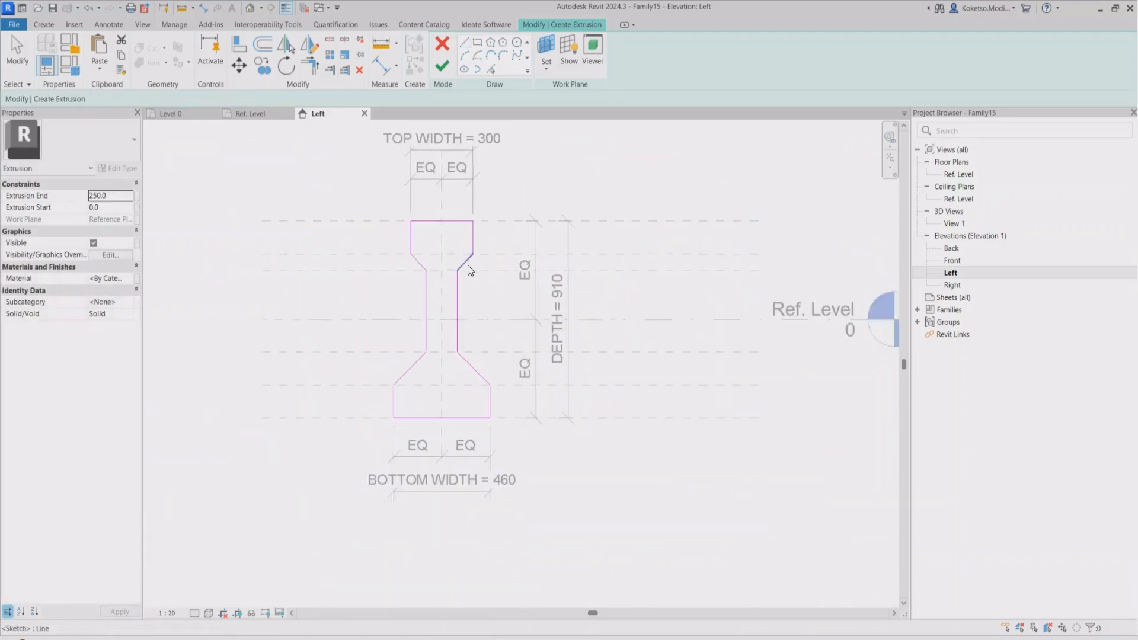
{"action": "left_click", "coordinate": [440, 66]}
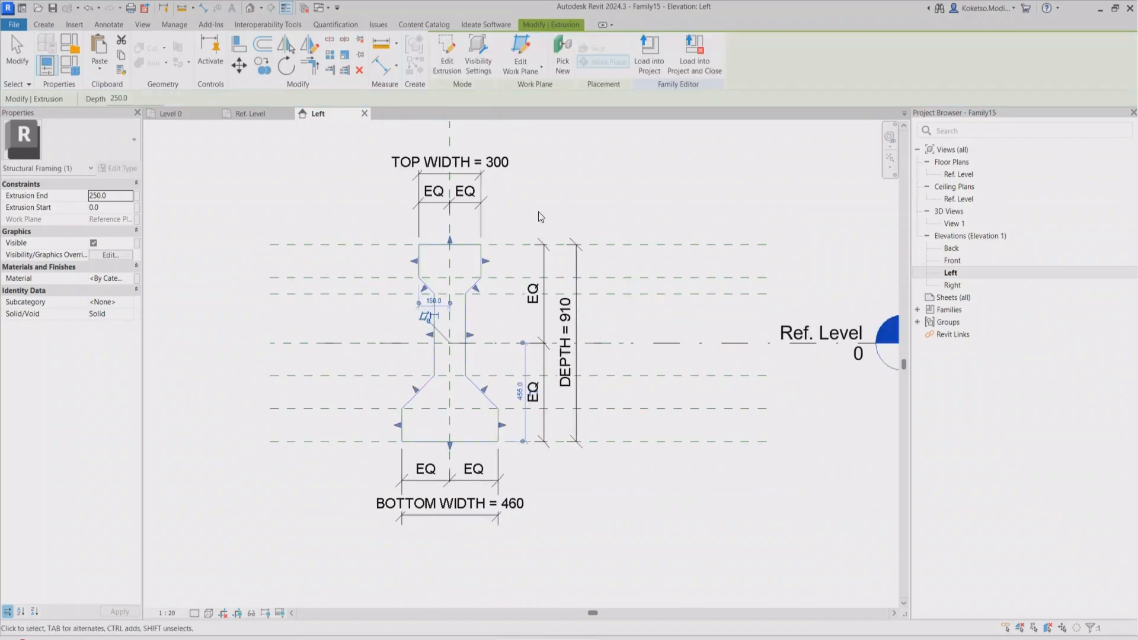
Step: Align the upper flange's vertical sides to the top width reference planes and lock them
{"action": "key", "text": "a"}
{"action": "key", "text": "l"}
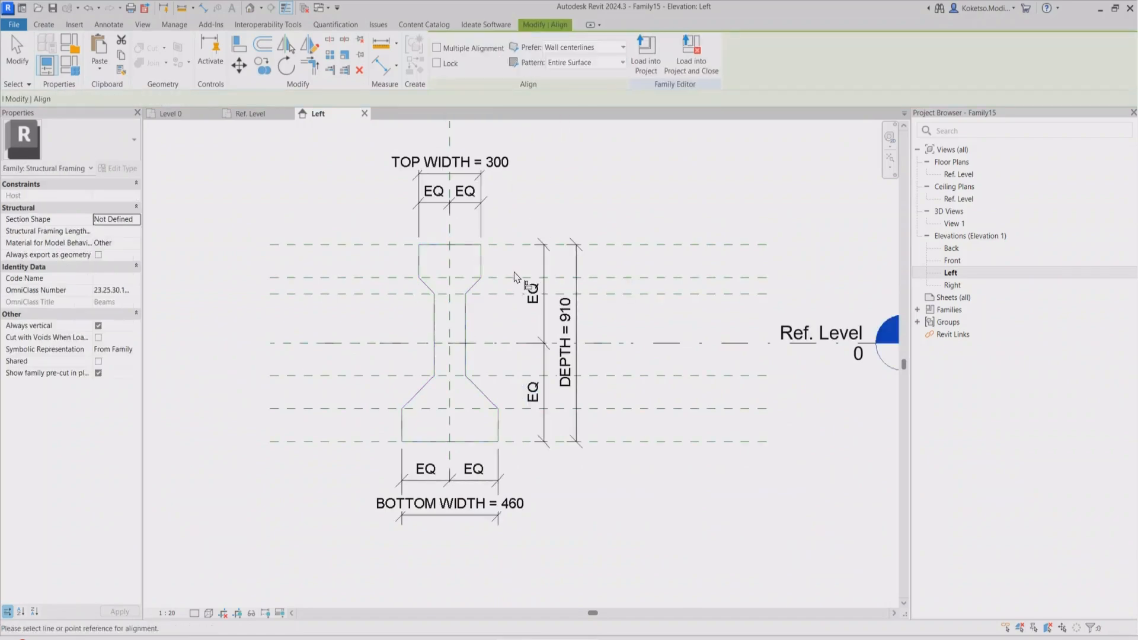
{"action": "left_click", "coordinate": [485, 264]}
{"action": "scroll", "coordinate": [485, 264], "scroll_direction": "up", "scroll_amount": 2}
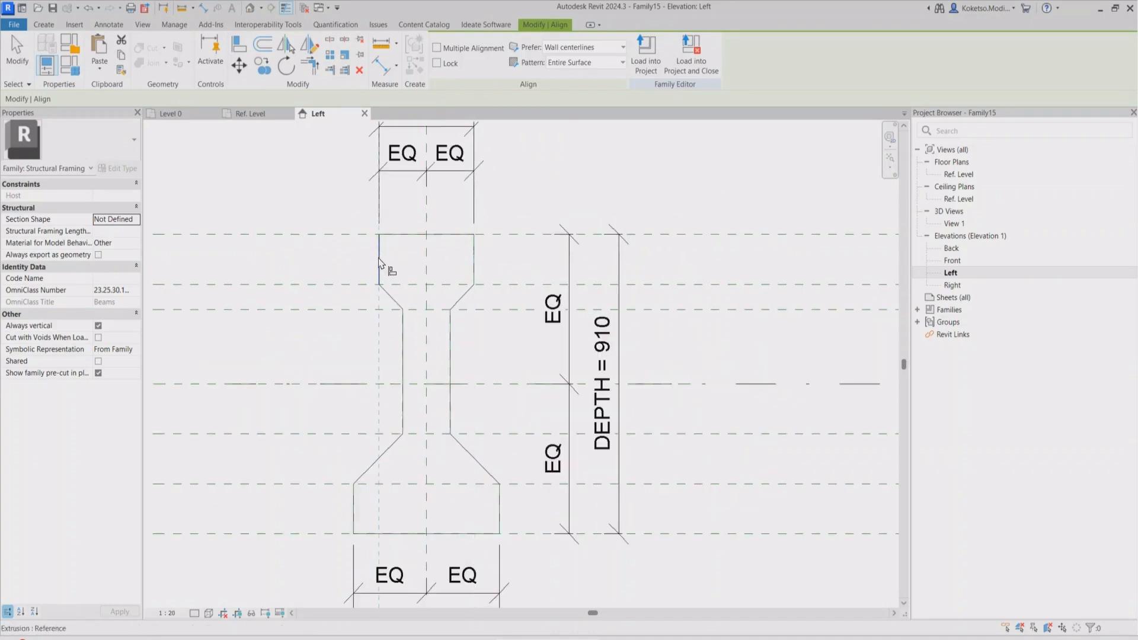
{"action": "scroll", "coordinate": [366, 249], "scroll_direction": "down", "scroll_amount": 2}
{"action": "scroll", "coordinate": [464, 414], "scroll_direction": "up", "scroll_amount": 2}
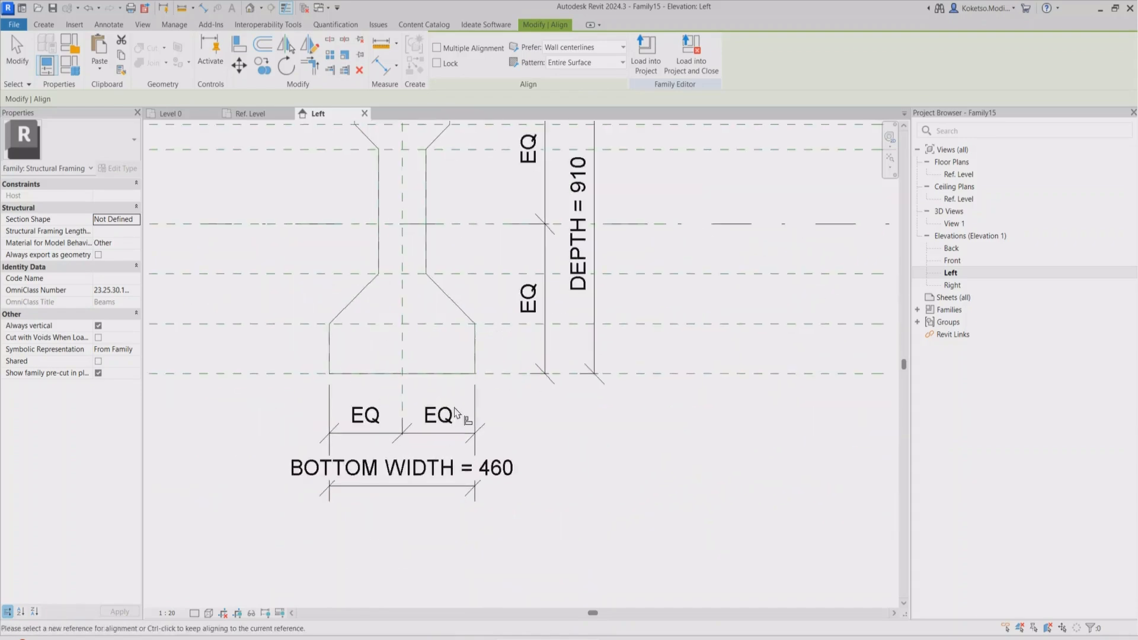
Step: Align the bottom flange's vertical sides to the bottom width reference planes and lock them
{"action": "left_click", "coordinate": [476, 356]}
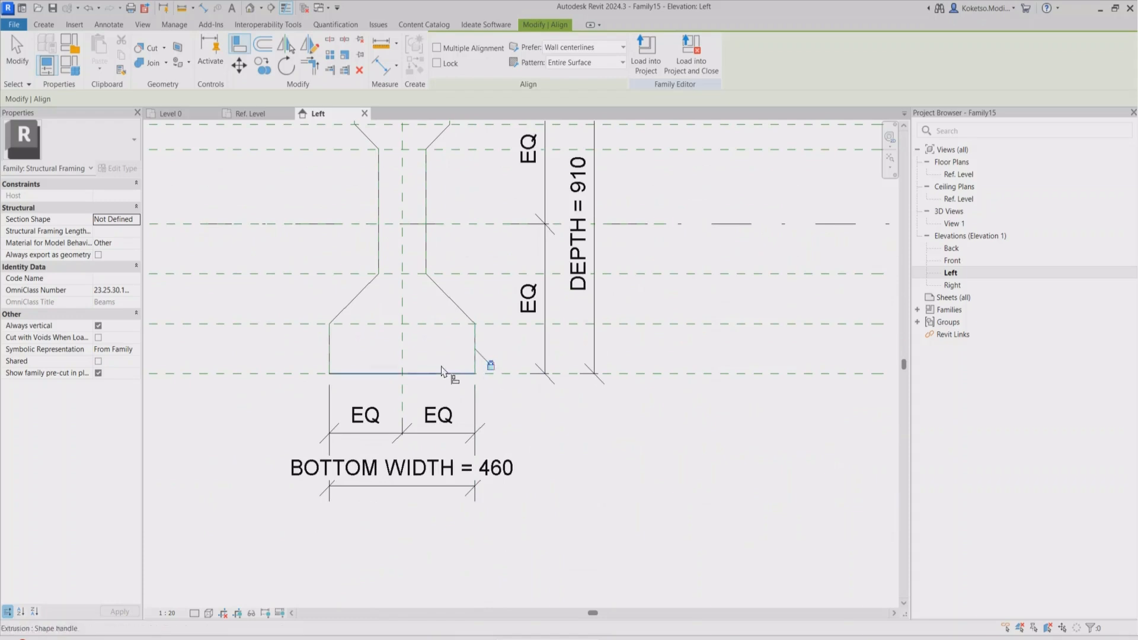
{"action": "left_click", "coordinate": [329, 351]}
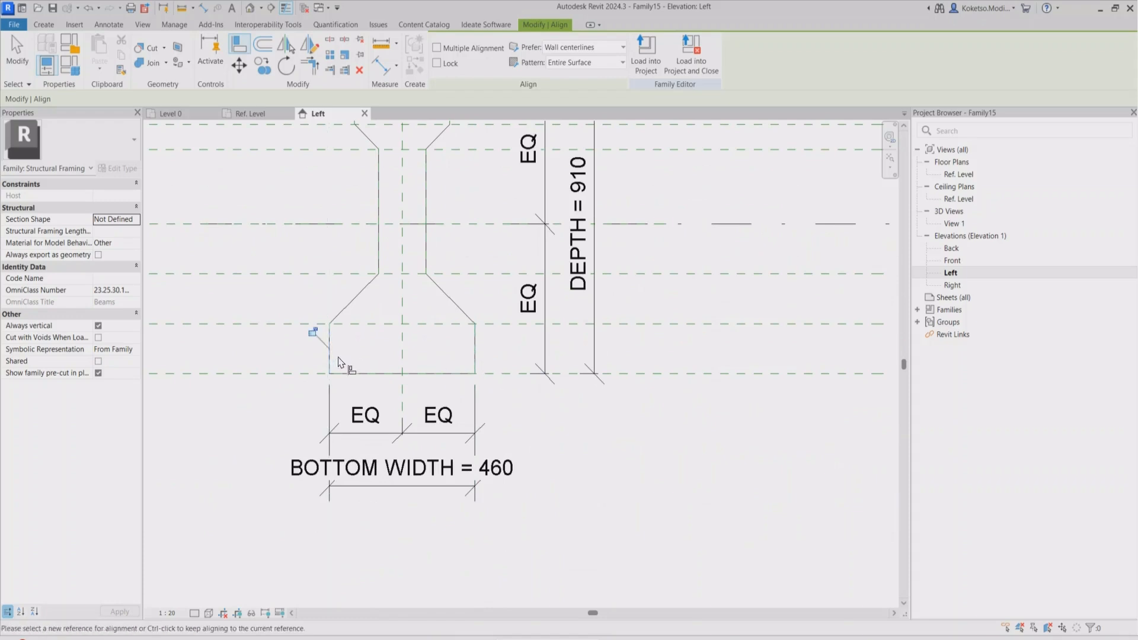
{"action": "left_click", "coordinate": [312, 333]}
Step: Align the profile's bottom and top edges to the outer horizontal reference planes and lock them
{"action": "scroll", "coordinate": [414, 425], "scroll_direction": "down", "scroll_amount": 2}
{"action": "left_click", "coordinate": [468, 398]}
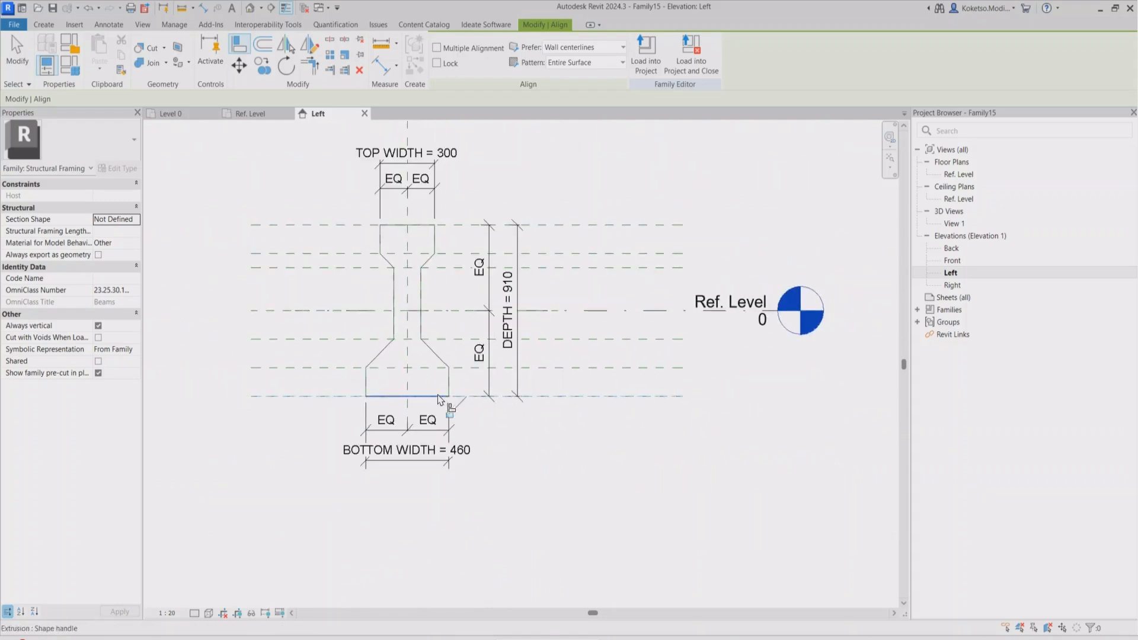
{"action": "left_click", "coordinate": [468, 399]}
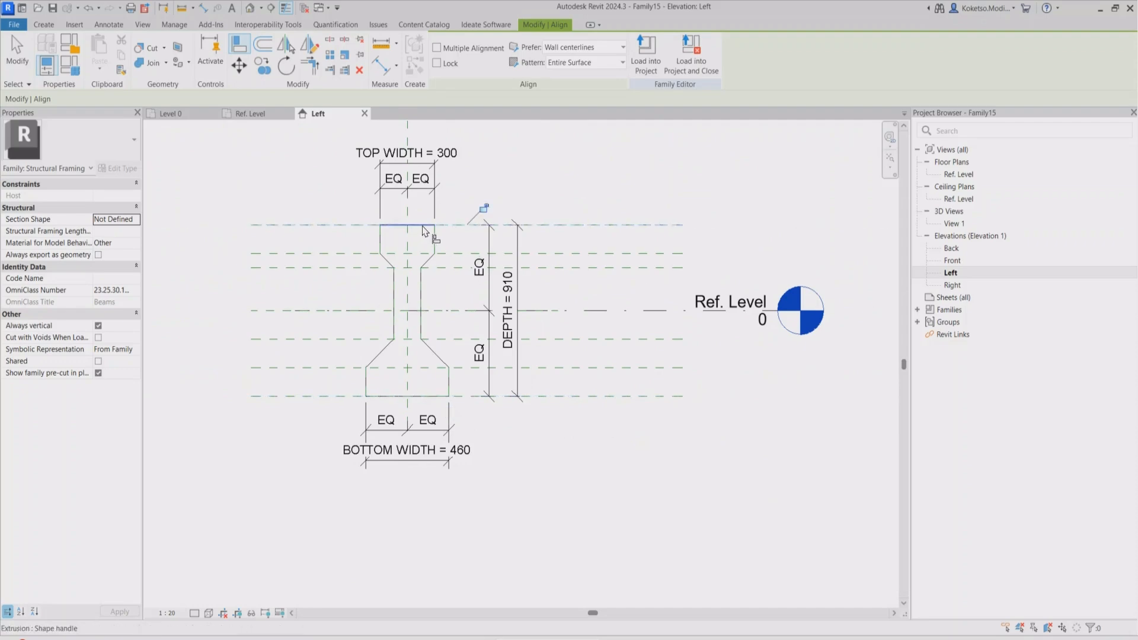
{"action": "key", "text": "Escape"}
Step: Test the profile by setting the DEPTH dimension to 1000, and undo the change
{"action": "left_click", "coordinate": [511, 298]}
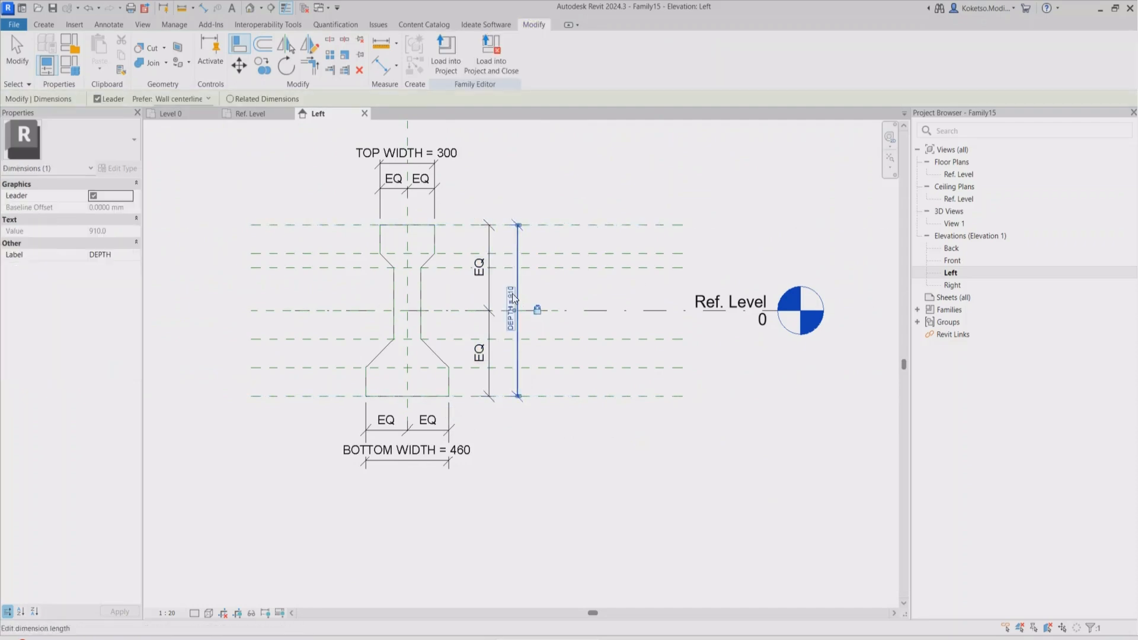
{"action": "left_click", "coordinate": [511, 298]}
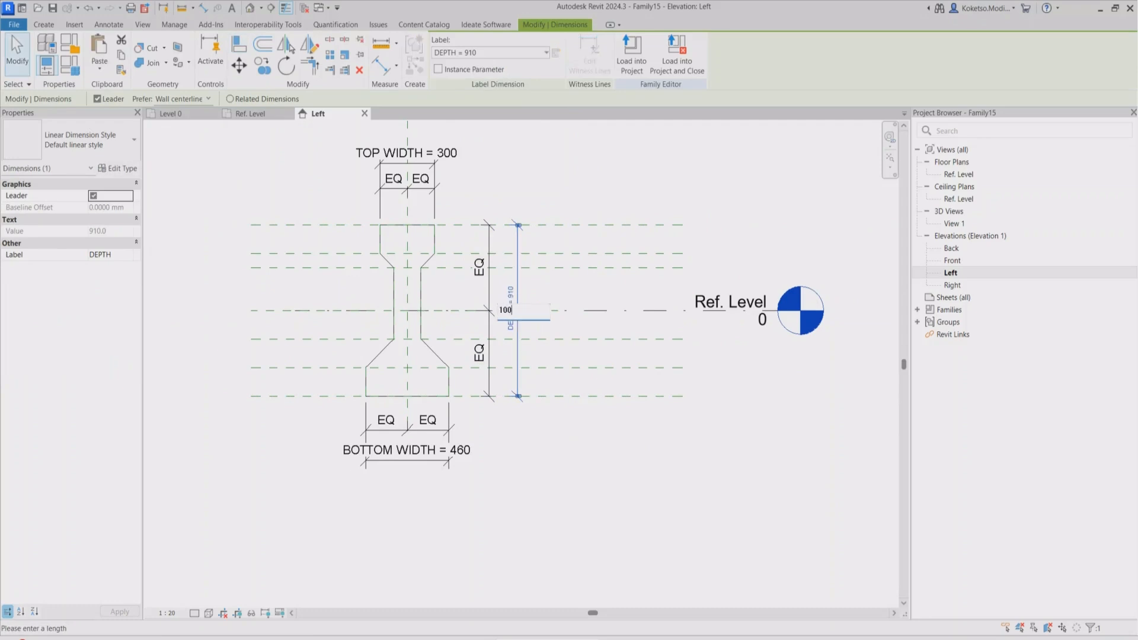
{"action": "key", "text": "Return"}
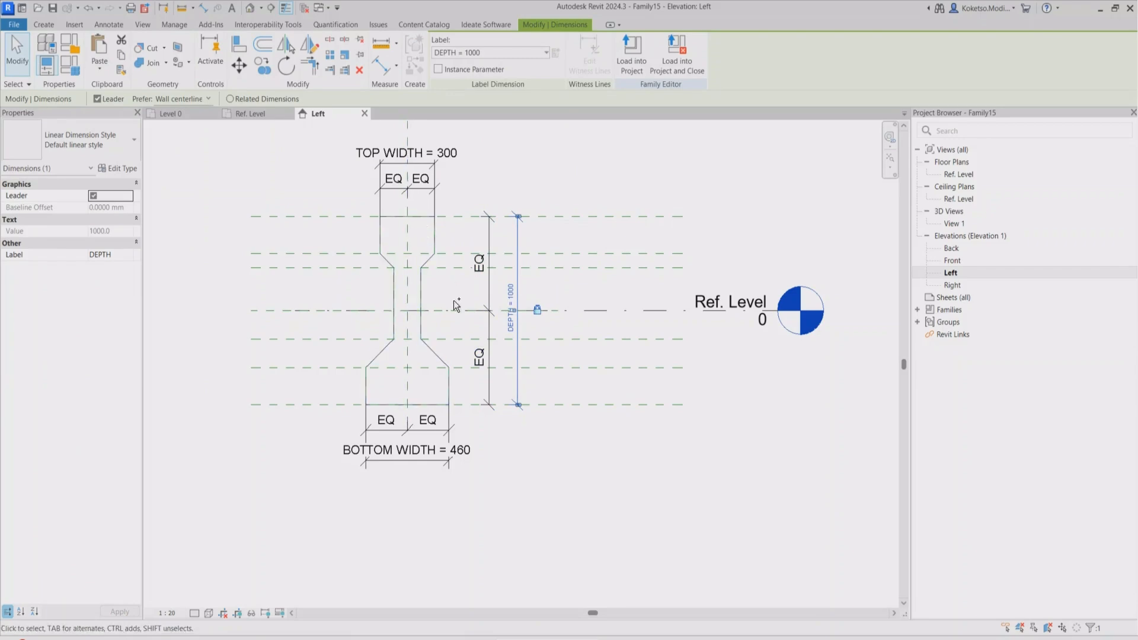
{"action": "key", "text": "ctrl+z"}
Step: Test the upper flange by setting the TOP WIDTH dimension to 500, and undo the change
{"action": "scroll", "coordinate": [444, 294], "scroll_direction": "up", "scroll_amount": 2}
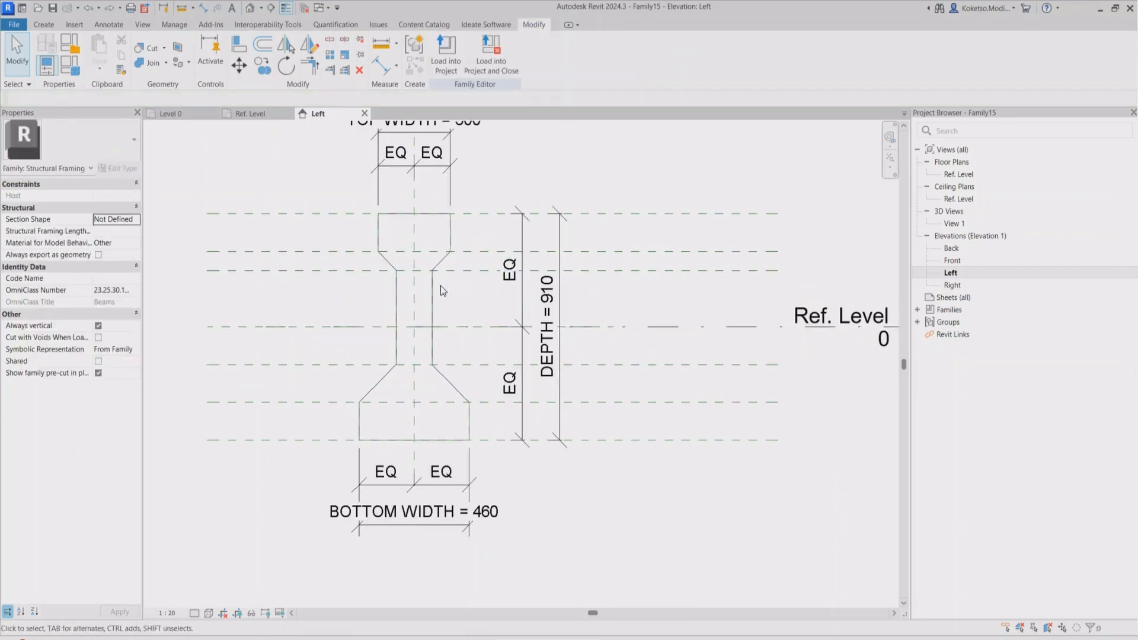
{"action": "middle_click_drag", "start_coordinate": [442, 291], "coordinate": [435, 374]}
{"action": "left_click", "coordinate": [430, 227]}
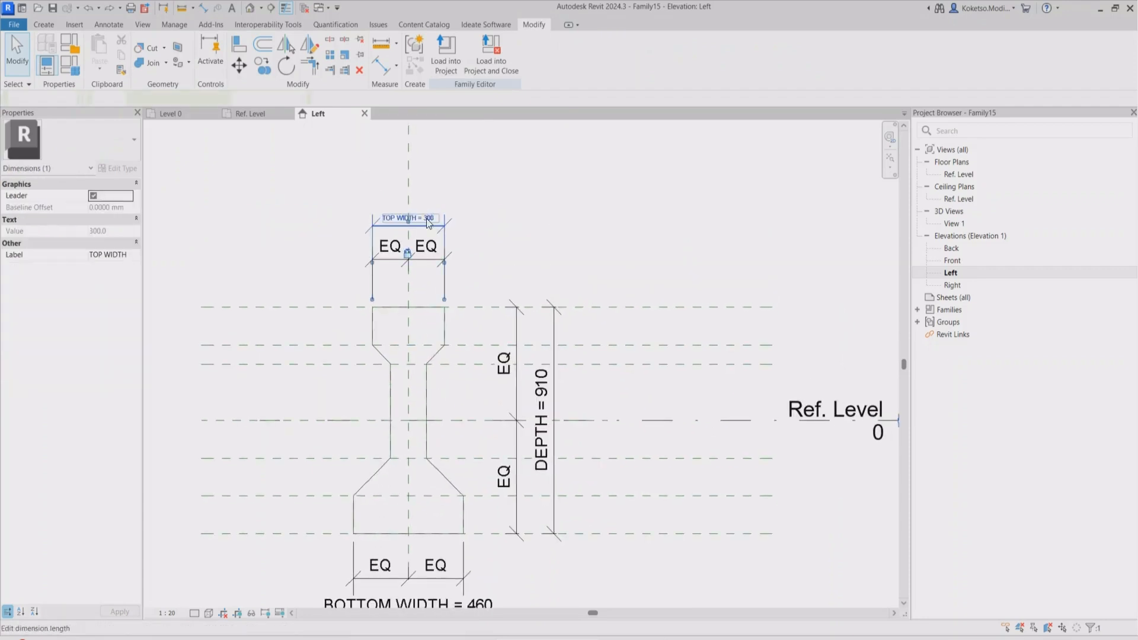
{"action": "left_click", "coordinate": [430, 227]}
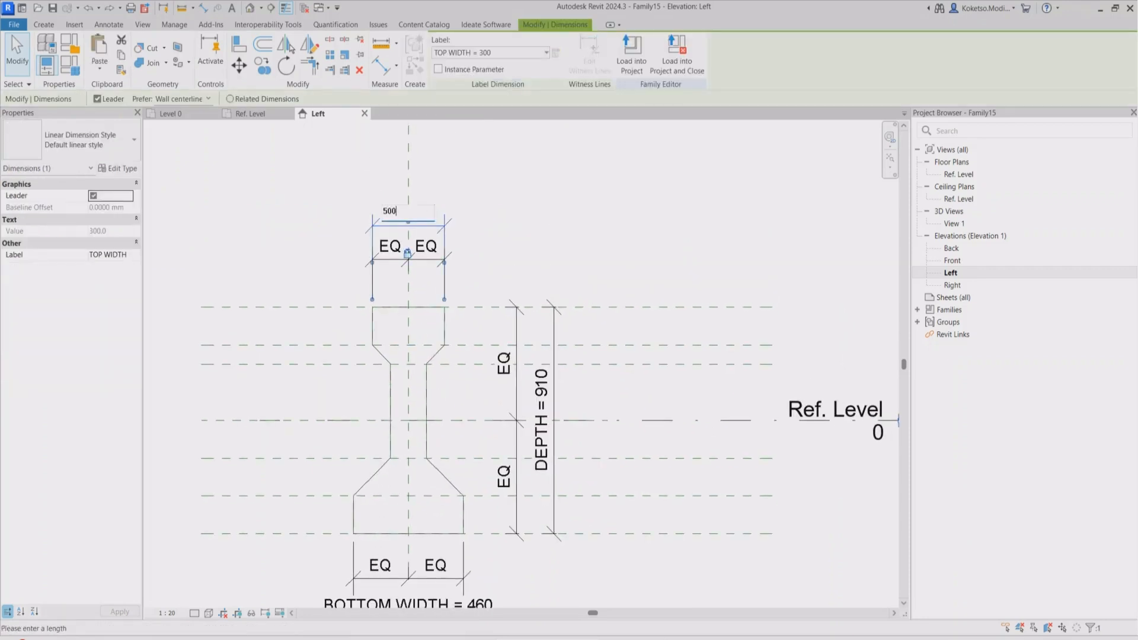
{"action": "key", "text": "Return"}
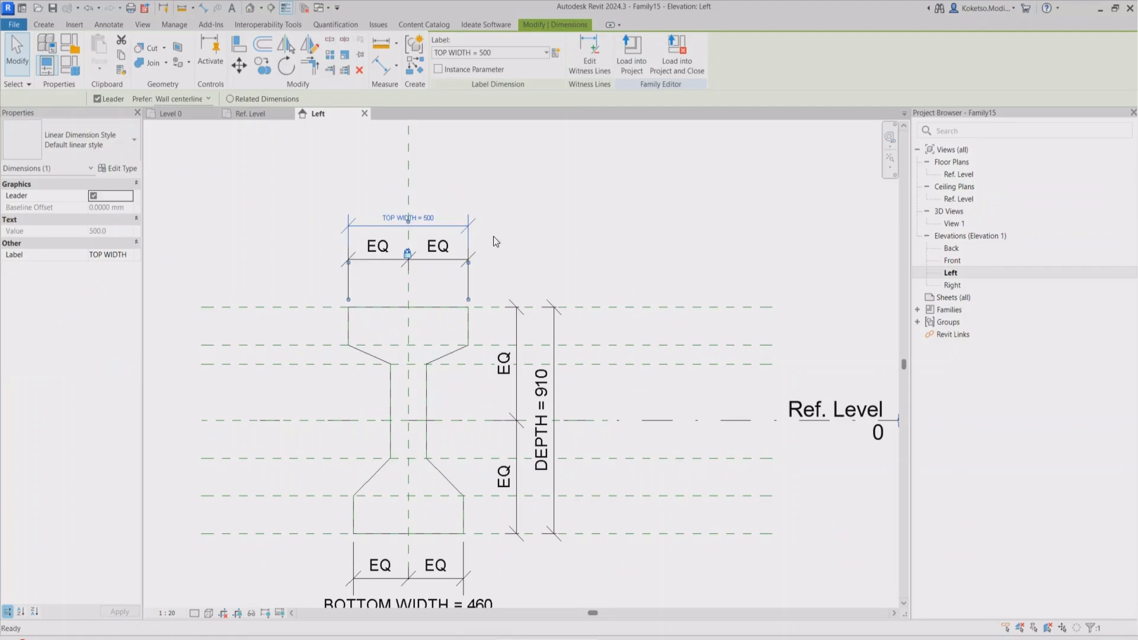
{"action": "key", "text": "ctrl+z"}
Step: Test the bottom flange by setting the BOTTOM WIDTH dimension to 600, and undo the change
{"action": "scroll", "coordinate": [490, 243], "scroll_direction": "down", "scroll_amount": 2}
{"action": "middle_click_drag", "start_coordinate": [460, 378], "coordinate": [455, 390]}
{"action": "scroll", "coordinate": [474, 486], "scroll_direction": "up", "scroll_amount": 2}
{"action": "left_click", "coordinate": [431, 495]}
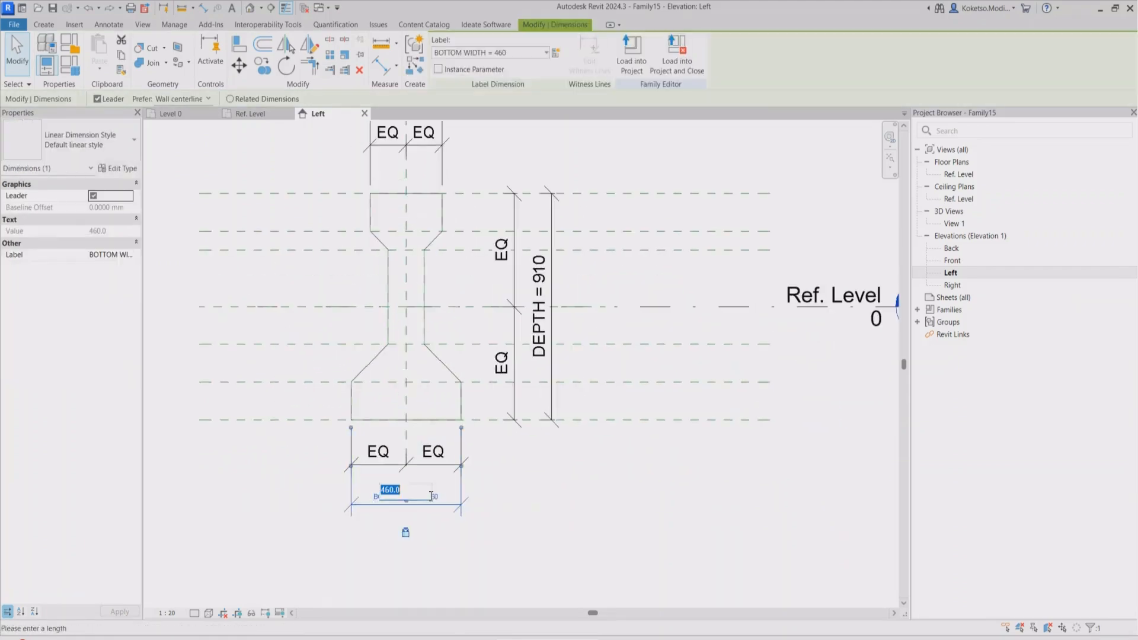
{"action": "left_click", "coordinate": [431, 496]}
{"action": "type", "text": "600"}
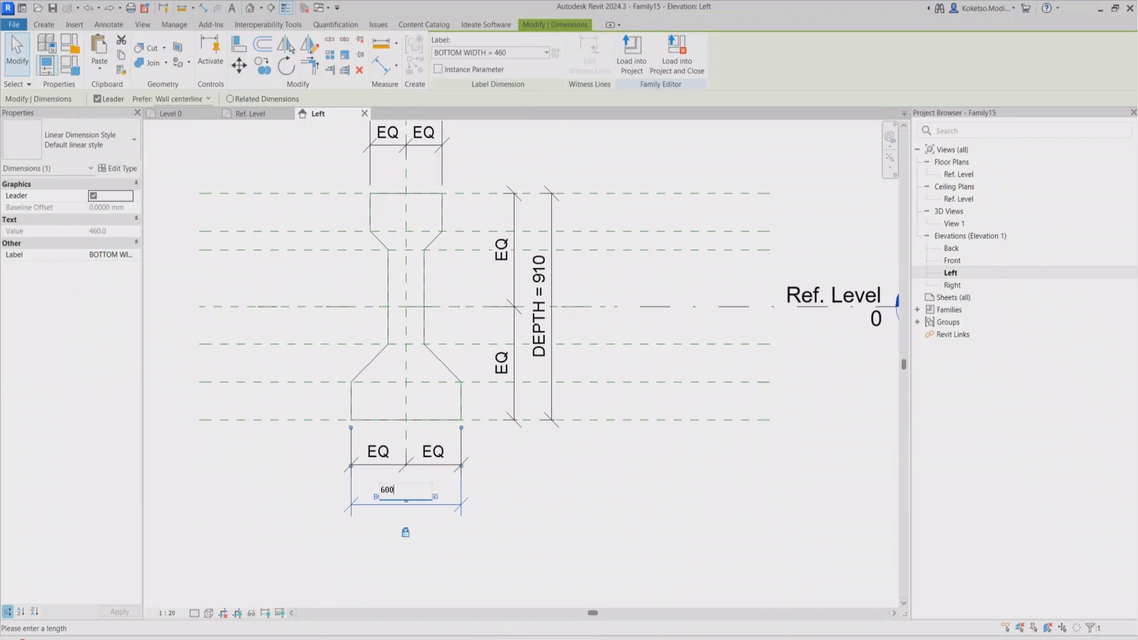
{"action": "key", "text": "Return"}
{"action": "key", "text": "ctrl+z"}
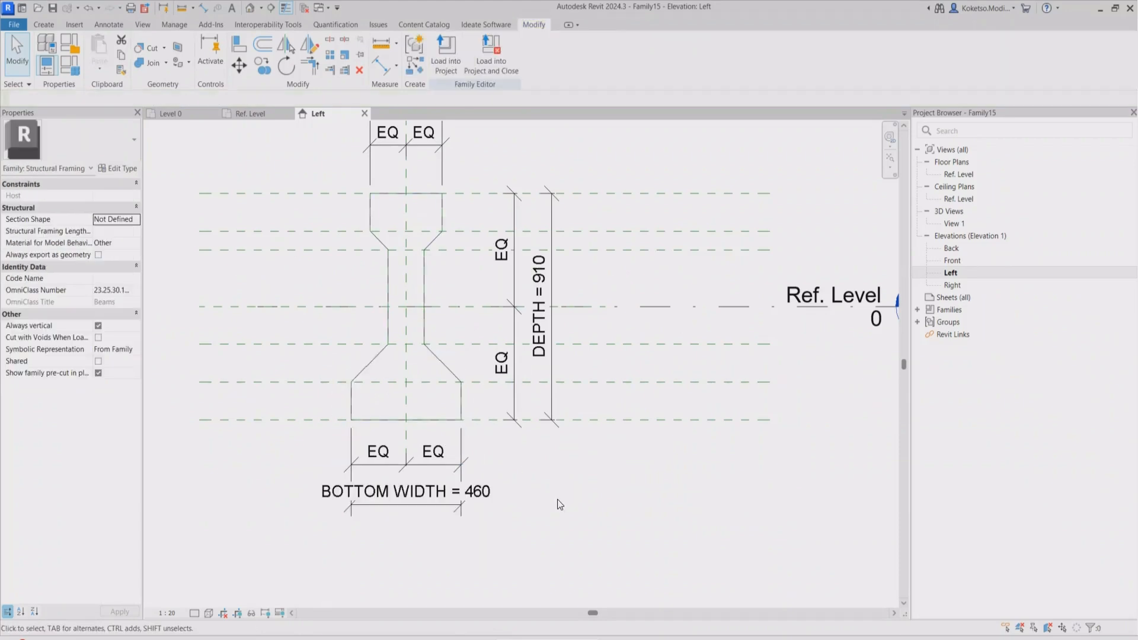
Step: In the Ref. Level plan, stretch the extrusion's right end to the right length reference plane and lock it there
{"action": "scroll", "coordinate": [558, 499], "scroll_direction": "down", "scroll_amount": 2}
{"action": "middle_click_drag", "start_coordinate": [557, 499], "coordinate": [557, 466]}
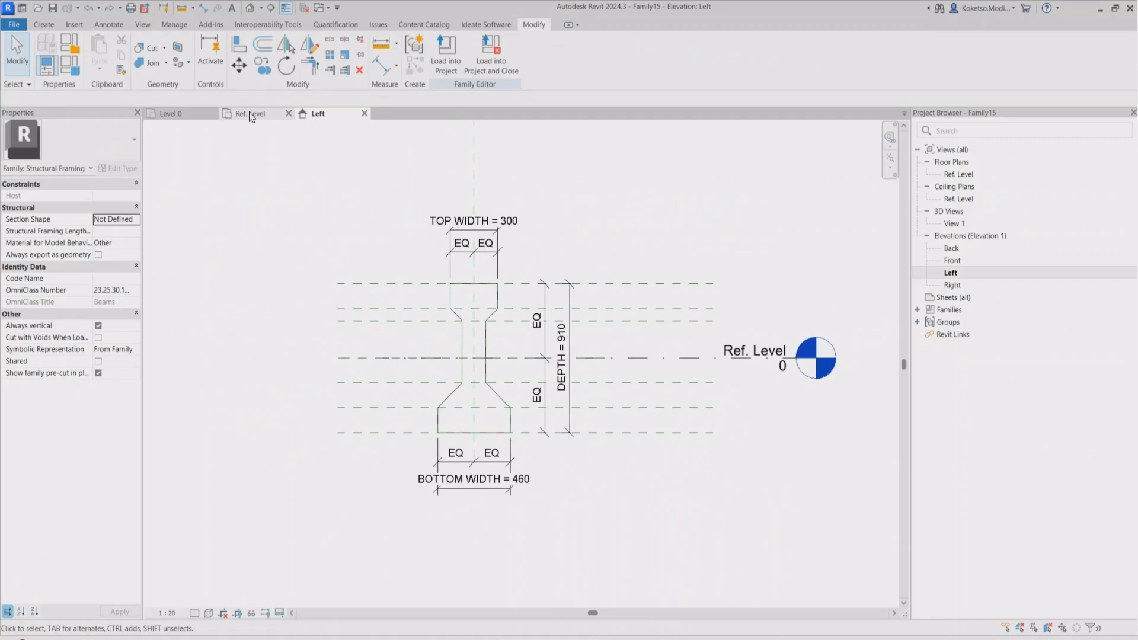
{"action": "left_click", "coordinate": [250, 114]}
{"action": "left_click", "coordinate": [281, 348]}
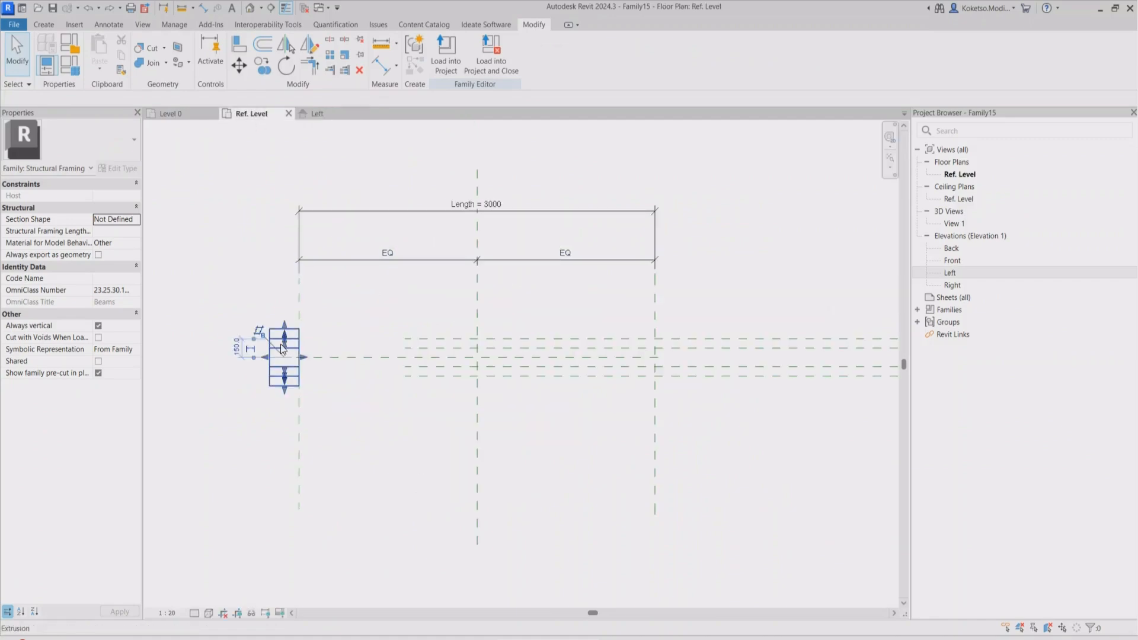
{"action": "left_click_drag", "start_coordinate": [303, 356], "coordinate": [698, 355]}
{"action": "scroll", "coordinate": [528, 381], "scroll_direction": "up", "scroll_amount": 2}
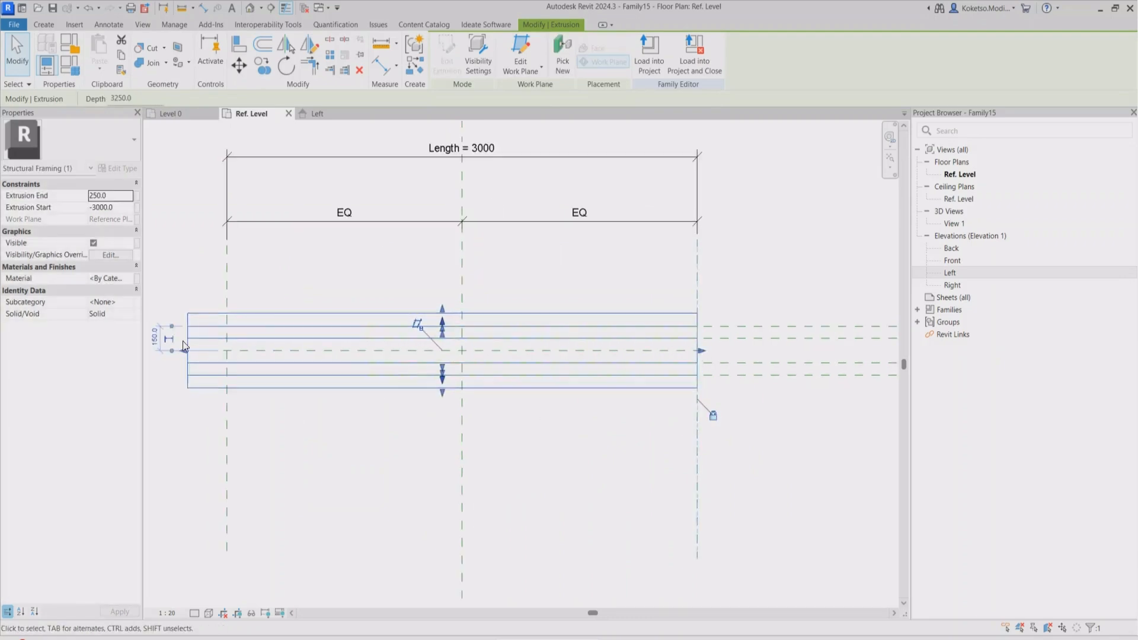
Step: Pull the extrusion's left end in to the left length reference plane and lock it
{"action": "scroll", "coordinate": [183, 340], "scroll_direction": "up", "scroll_amount": 2}
{"action": "left_click_drag", "start_coordinate": [185, 356], "coordinate": [248, 358]}
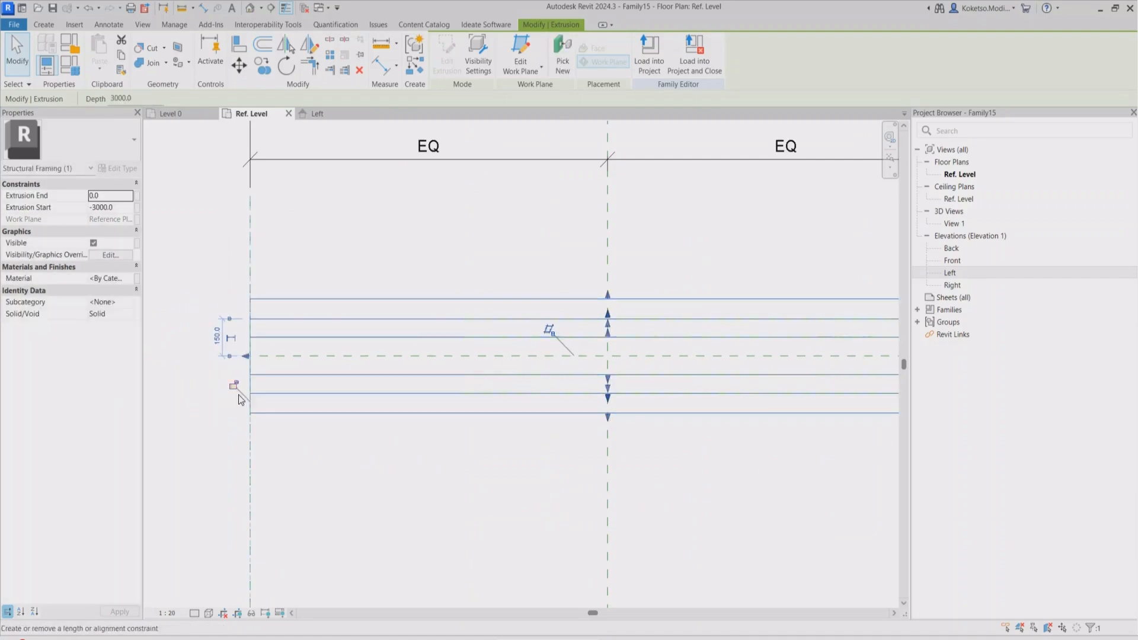
{"action": "left_click", "coordinate": [234, 387]}
{"action": "key", "text": "Escape"}
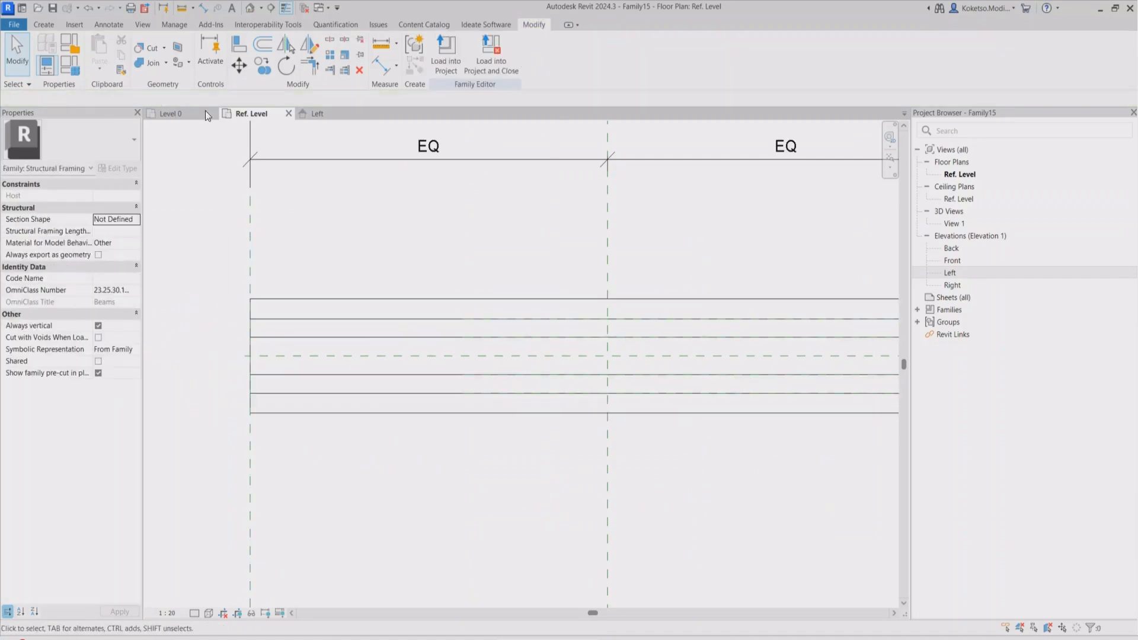
Step: View the finished beam in 3D, load the family into the project and close it without saving
{"action": "left_click", "coordinate": [248, 9]}
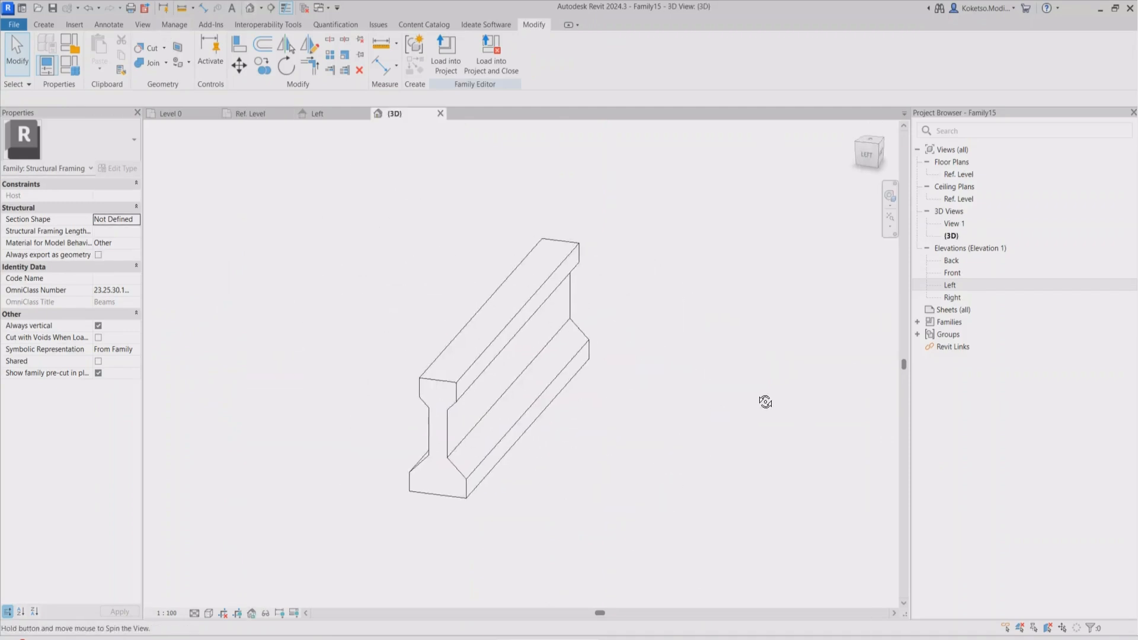
{"action": "middle_click_drag", "start_coordinate": [765, 402], "coordinate": [419, 170], "text": "shift"}
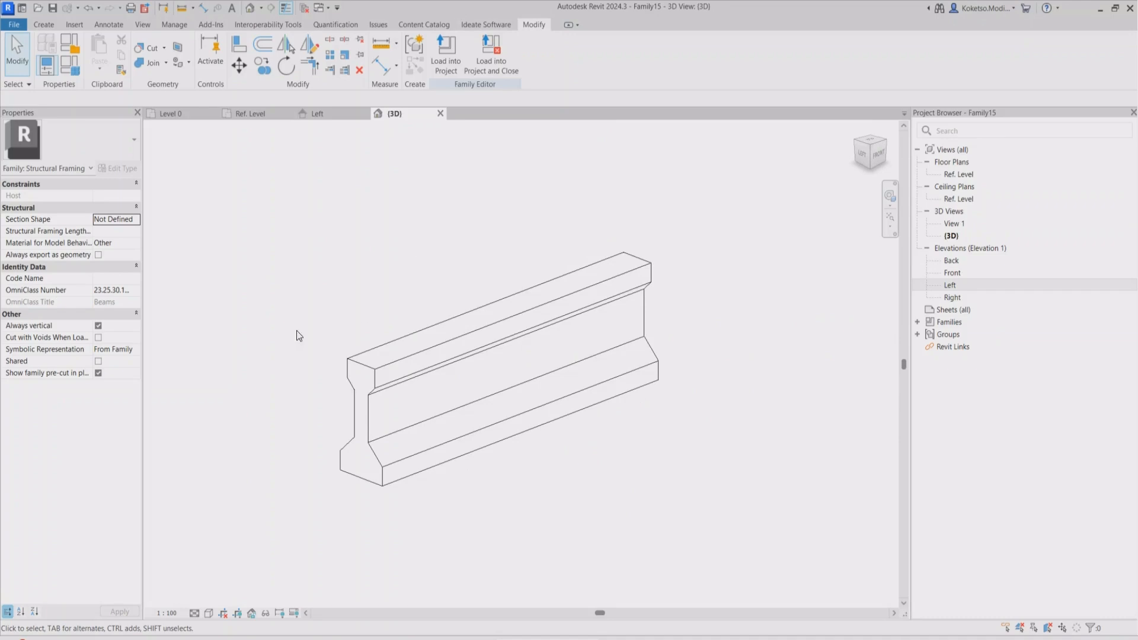
{"action": "left_click", "coordinate": [481, 59]}
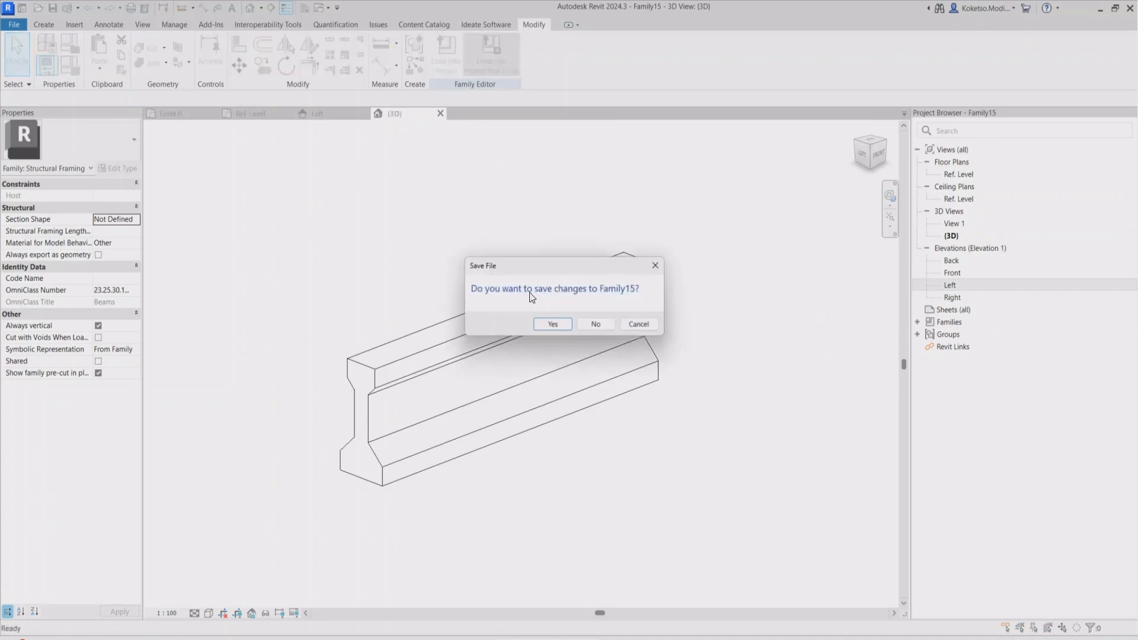
{"action": "left_click", "coordinate": [603, 325]}
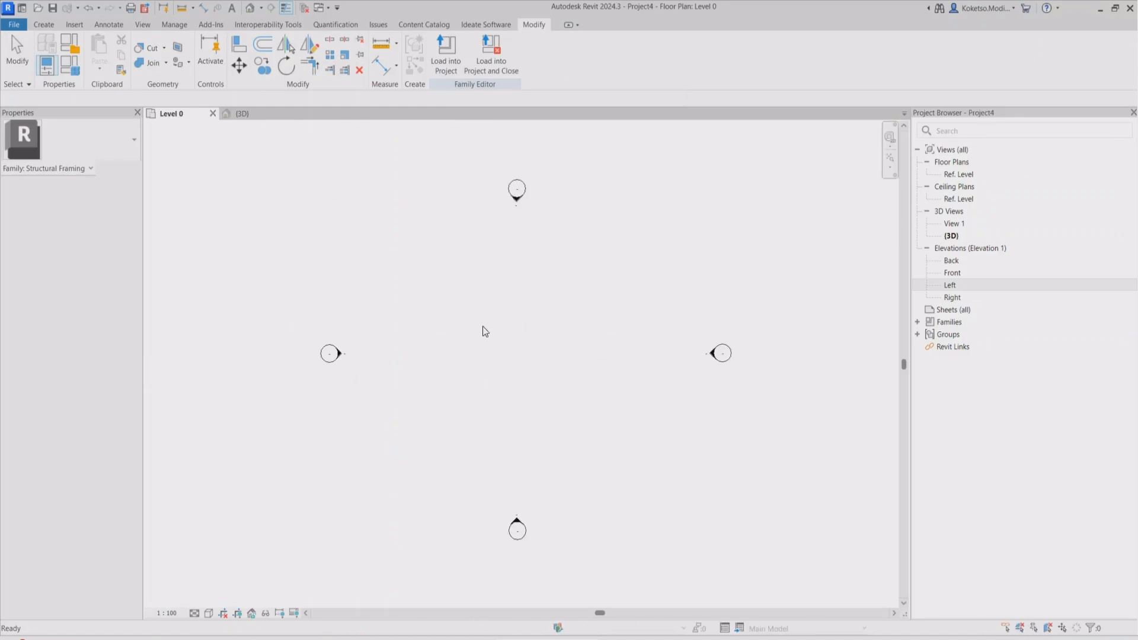
Step: Place a horizontal Family15 beam about 23000 mm long between the left and right elevation markers on Level 0
{"action": "left_click", "coordinate": [361, 354]}
{"action": "left_click", "coordinate": [693, 355]}
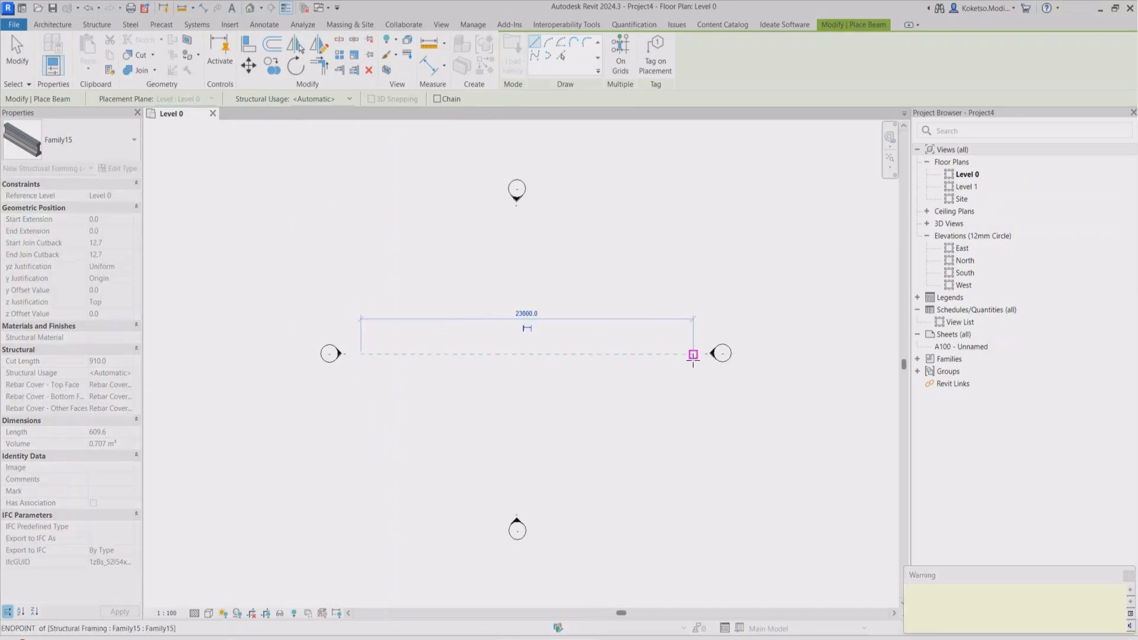
{"action": "key", "text": "Escape"}
{"action": "key", "text": "Escape"}
Step: In the 3D view, delete the inverted tee, cone-shaped and double-sided corbel beams, keeping only the Family15 beam
{"action": "key", "text": "3"}
{"action": "key", "text": "d"}
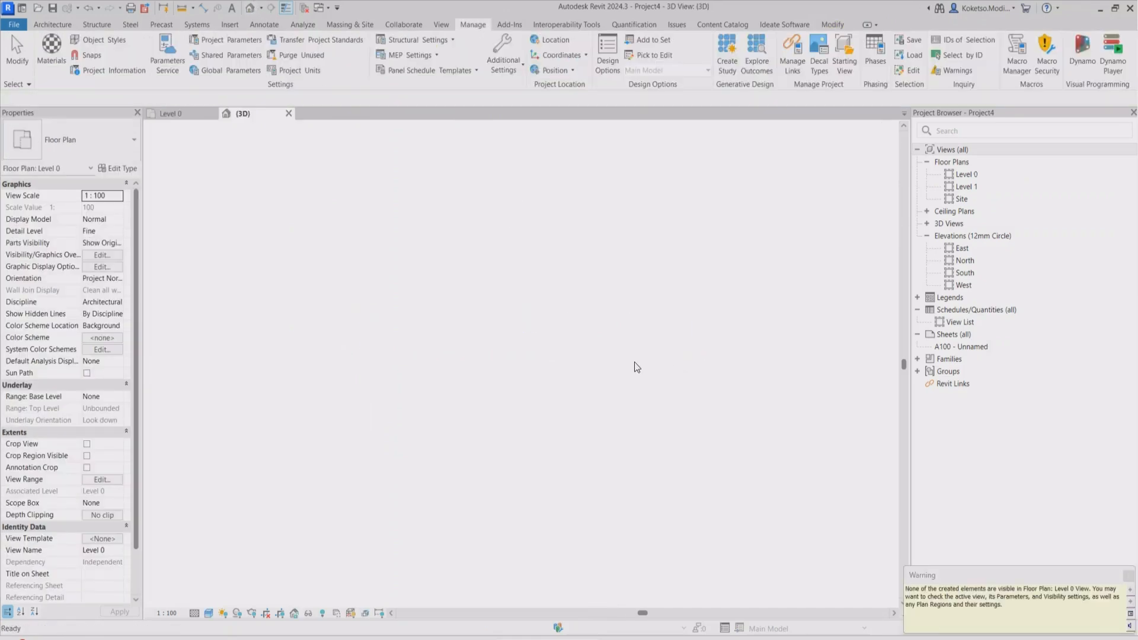
{"action": "left_click", "coordinate": [552, 389]}
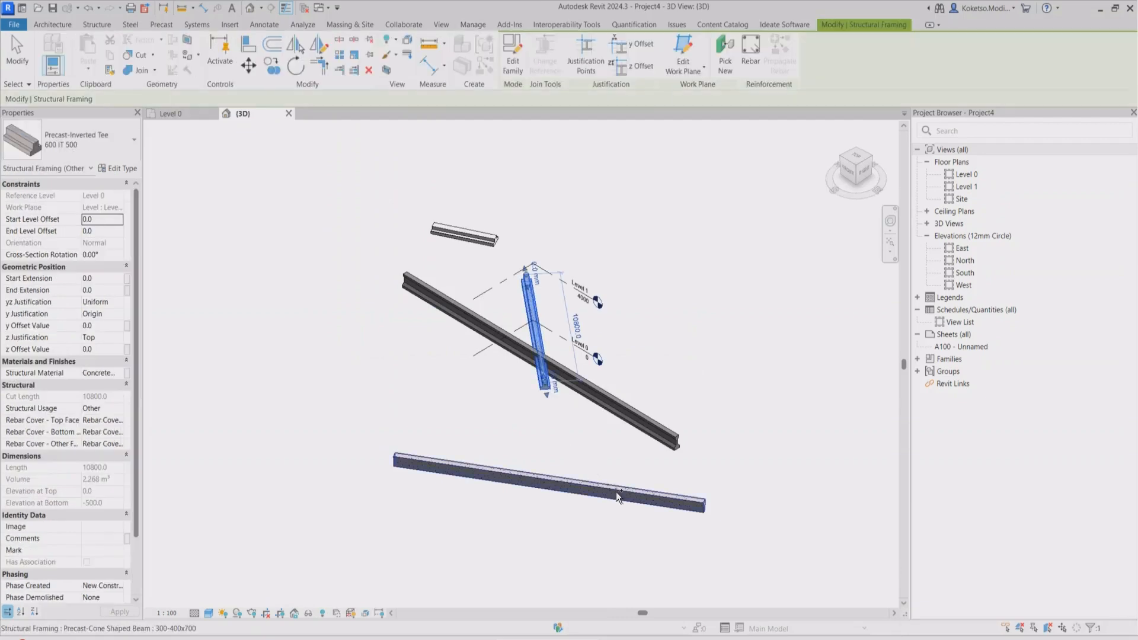
{"action": "left_click", "coordinate": [616, 493], "text": "ctrl"}
{"action": "key", "text": "Delete"}
{"action": "left_click", "coordinate": [498, 240]}
{"action": "key", "text": "Delete"}
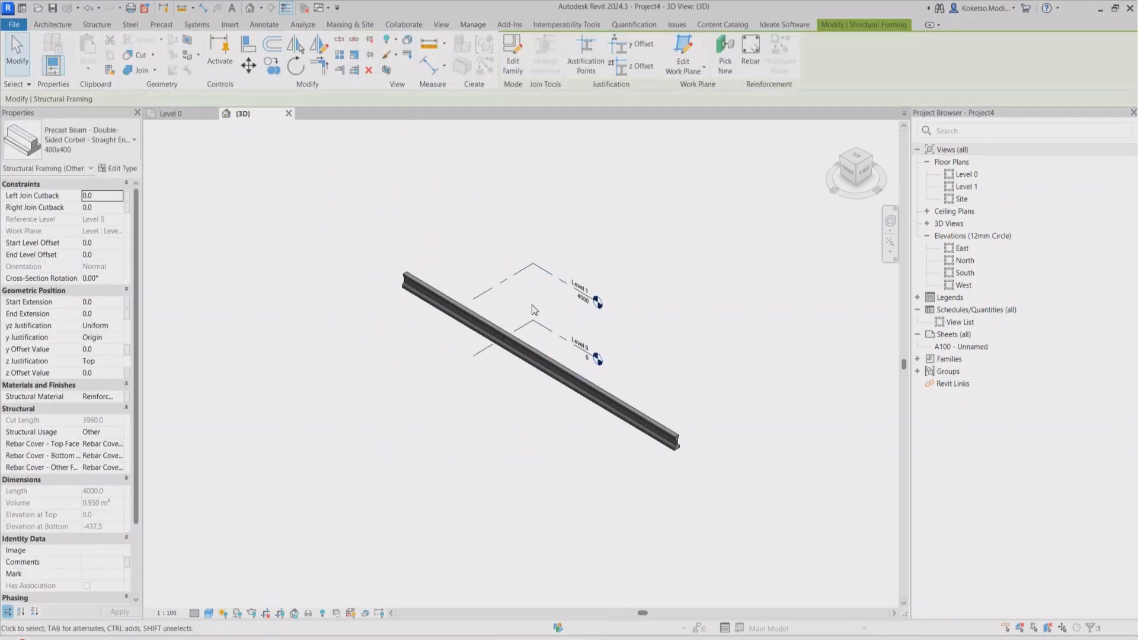
Step: Examine the placed Family15 beam's end profile up close in the 3D view
{"action": "scroll", "coordinate": [669, 455], "scroll_direction": "up", "scroll_amount": 1}
{"action": "left_click", "coordinate": [670, 445]}
{"action": "middle_click_drag", "start_coordinate": [674, 469], "coordinate": [610, 394], "text": "shift"}
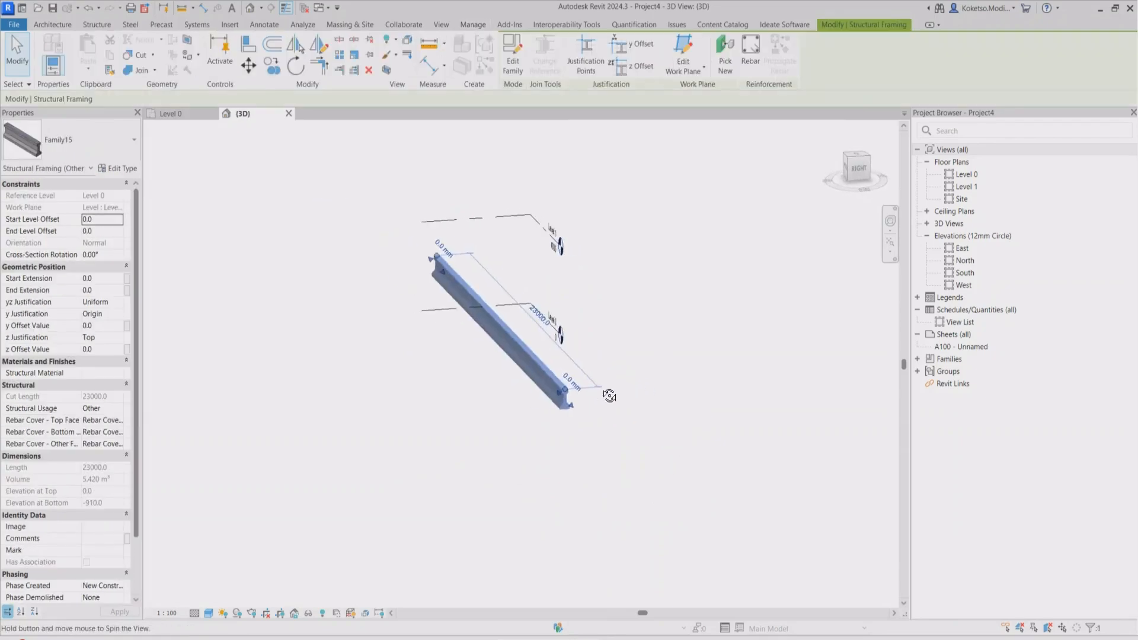
{"action": "scroll", "coordinate": [610, 396], "scroll_direction": "up", "scroll_amount": 3}
{"action": "left_click", "coordinate": [639, 459]}
{"action": "middle_click_drag", "start_coordinate": [626, 478], "coordinate": [404, 519]}
{"action": "scroll", "coordinate": [376, 455], "scroll_direction": "up", "scroll_amount": 1}
{"action": "middle_click_drag", "start_coordinate": [375, 455], "coordinate": [427, 457]}
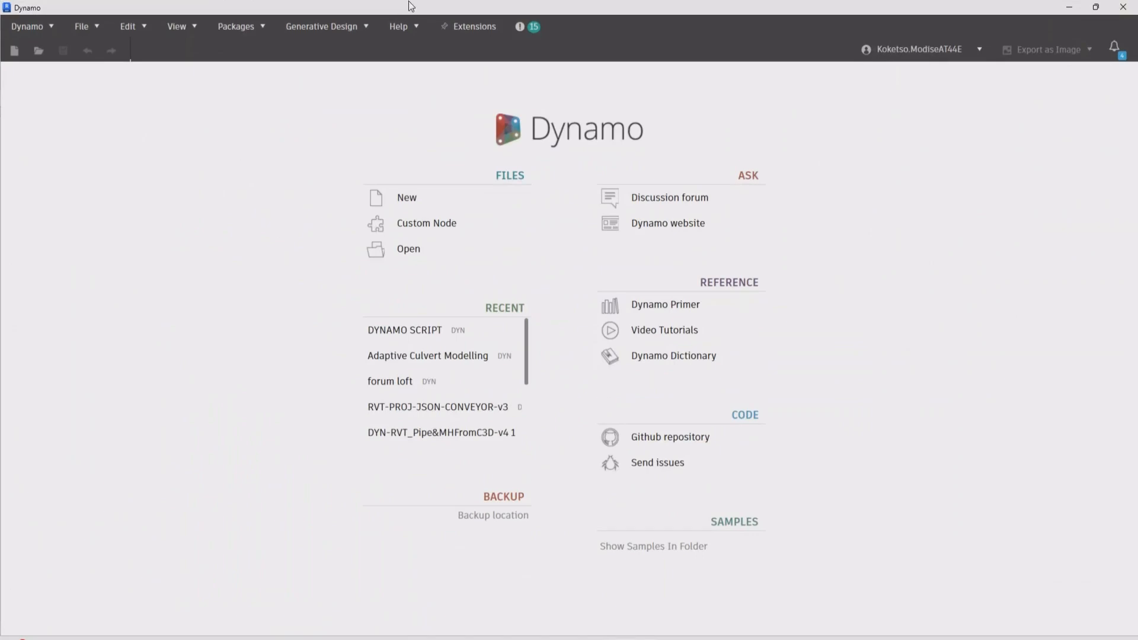
Step: Create a new Dynamo graph and set its run mode to Manual
{"action": "left_click", "coordinate": [415, 201]}
{"action": "left_click", "coordinate": [110, 619]}
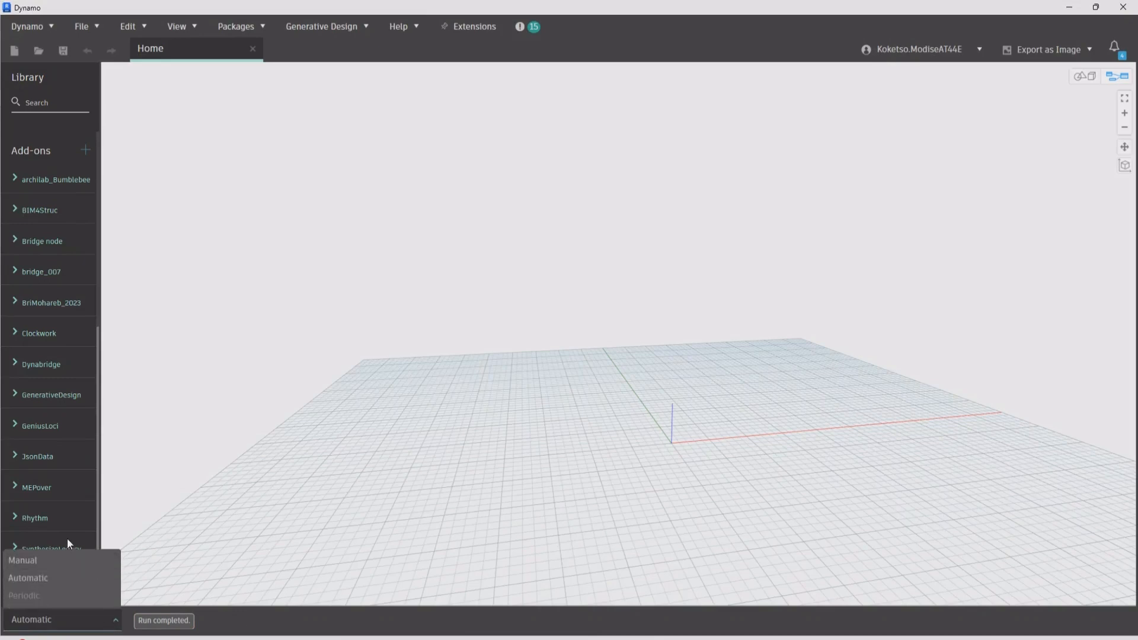
{"action": "left_click", "coordinate": [27, 561]}
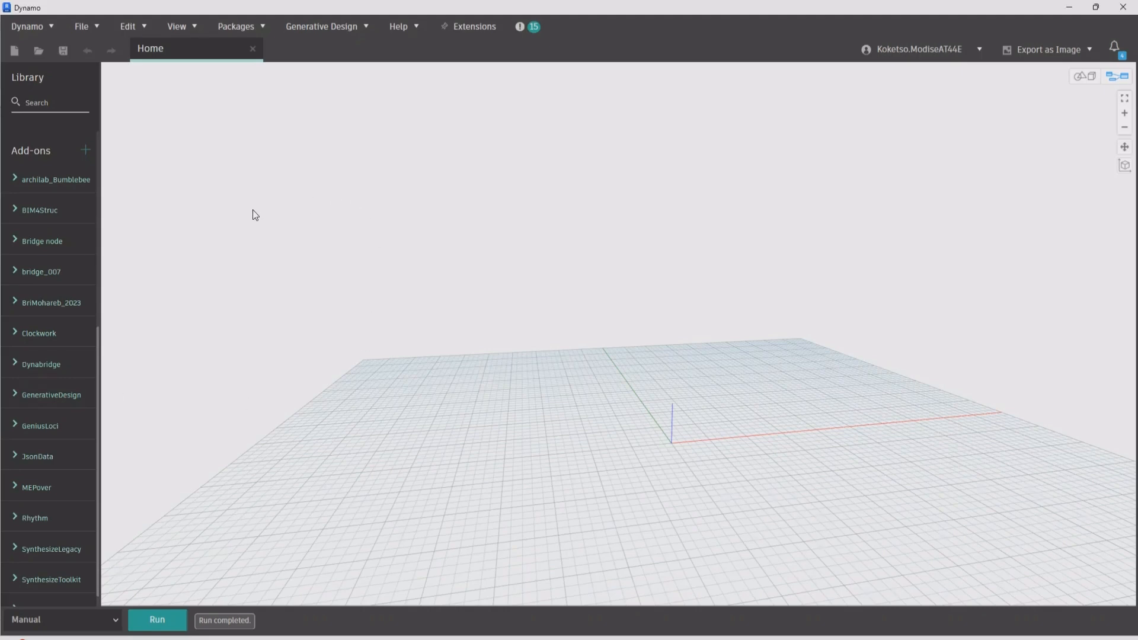
Step: Add a Select Model Element node and place it near the left edge of the graph
{"action": "right_click", "coordinate": [253, 210]}
{"action": "type", "text": "SE"}
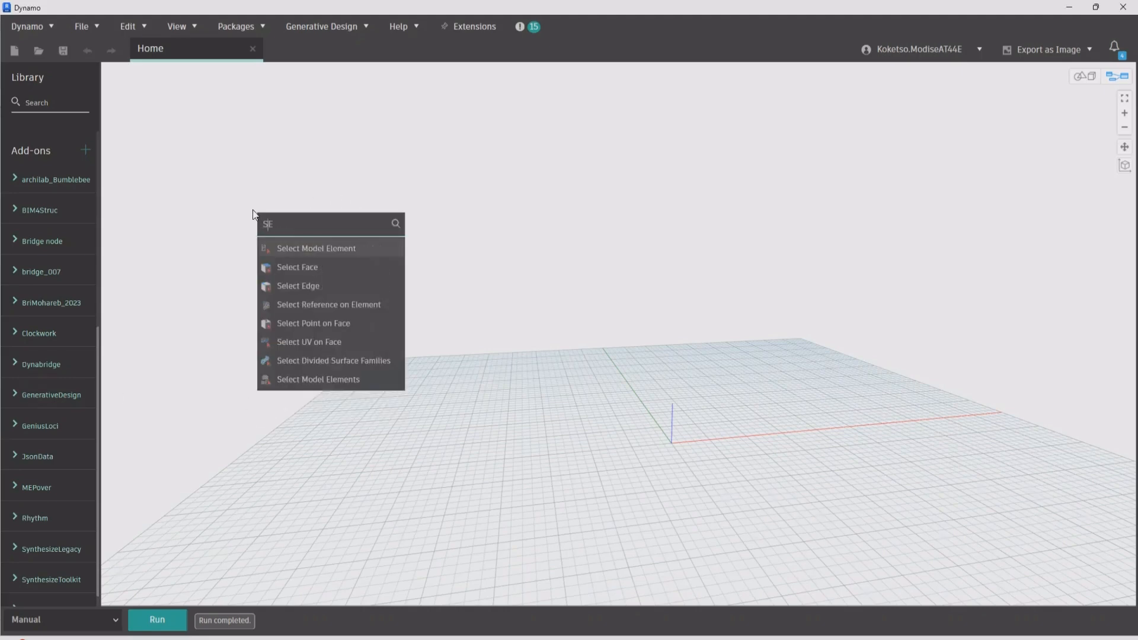
{"action": "type", "text": "LECT MO"}
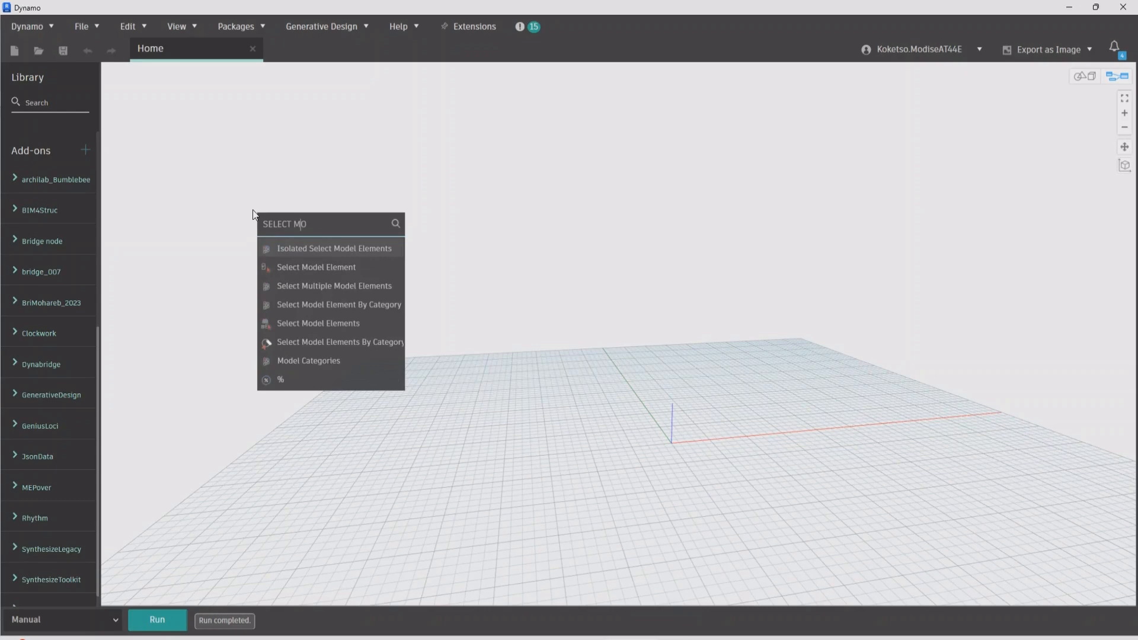
{"action": "type", "text": "DEL ELEMENT"}
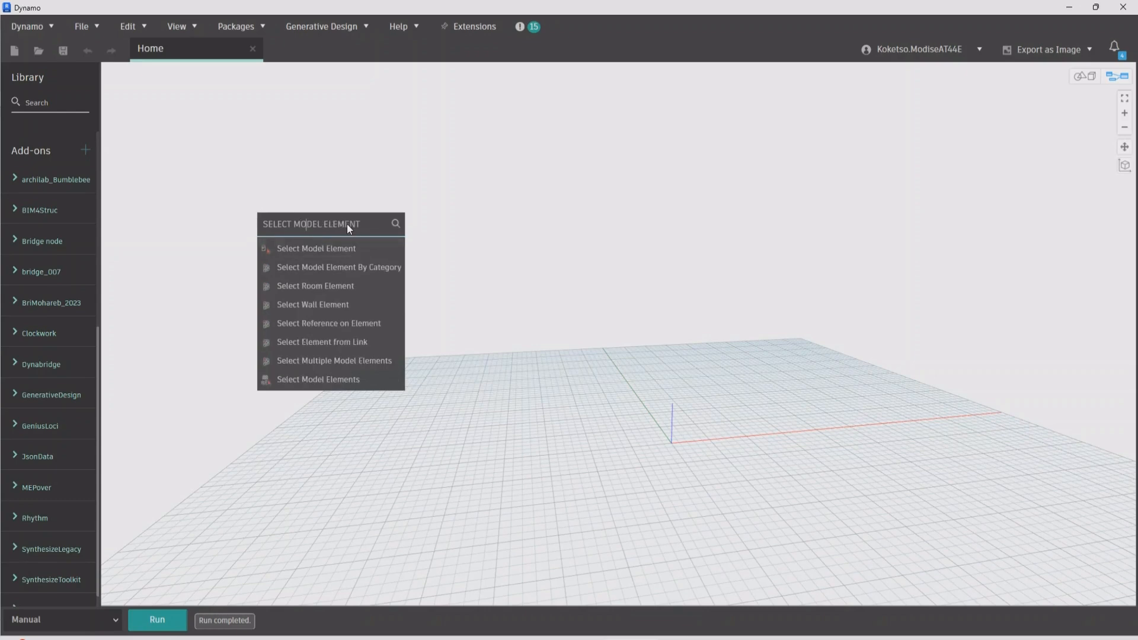
{"action": "left_click", "coordinate": [332, 251]}
{"action": "left_click_drag", "start_coordinate": [391, 269], "coordinate": [188, 232]}
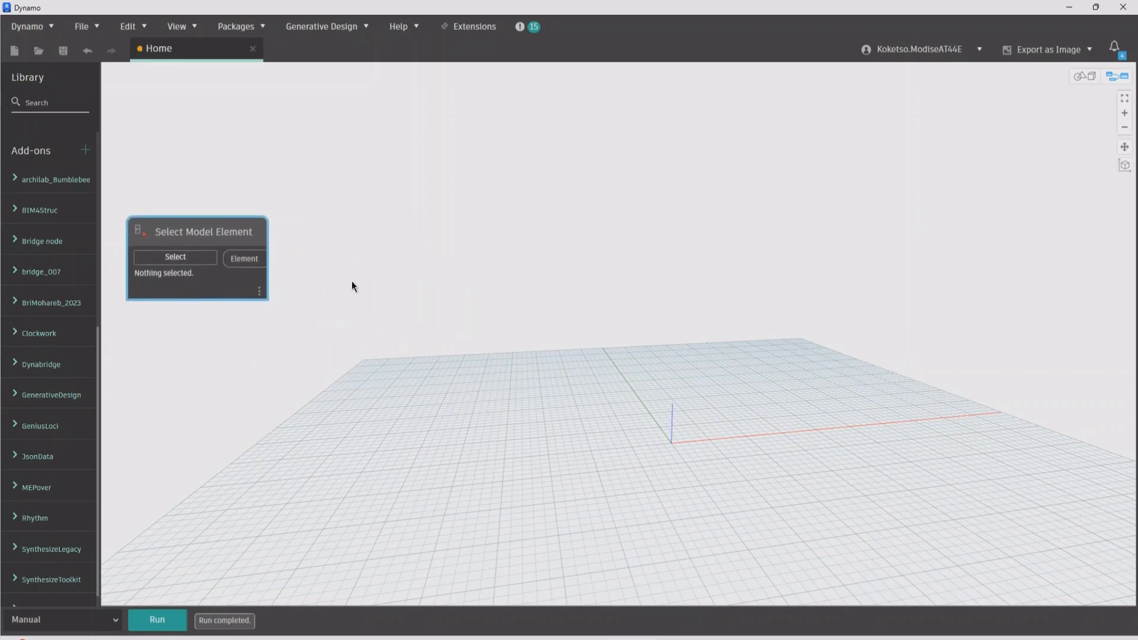
Step: Add an Element.Type node beside Select Model Element and feed the Element output into its element input
{"action": "right_click", "coordinate": [393, 283]}
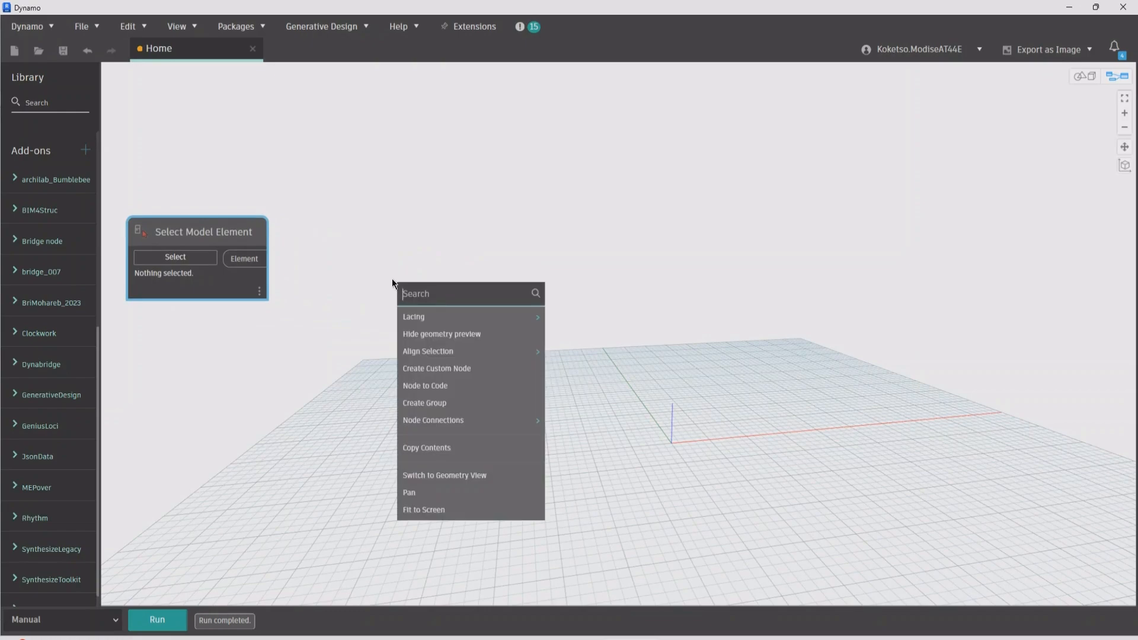
{"action": "left_click", "coordinate": [397, 259]}
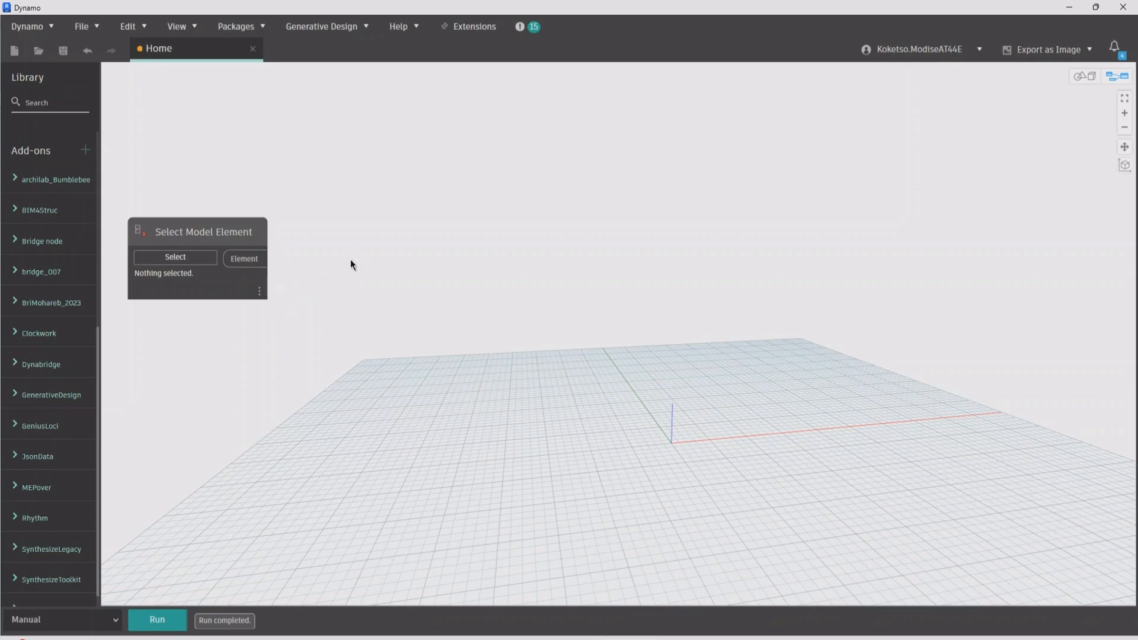
{"action": "right_click", "coordinate": [377, 259]}
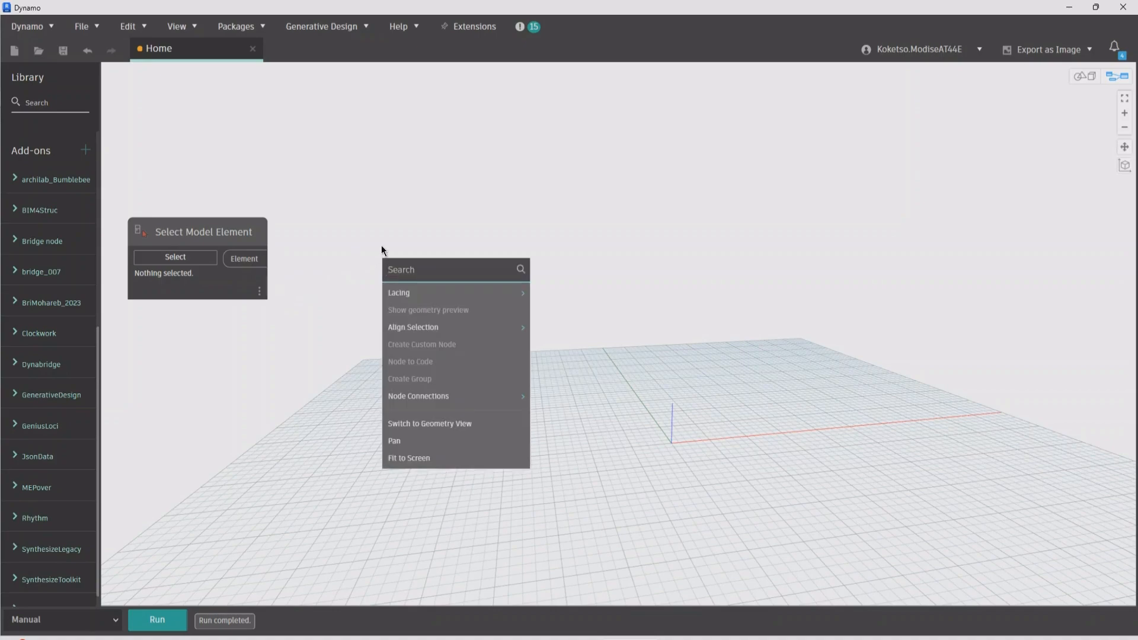
{"action": "type", "text": "ELEME"}
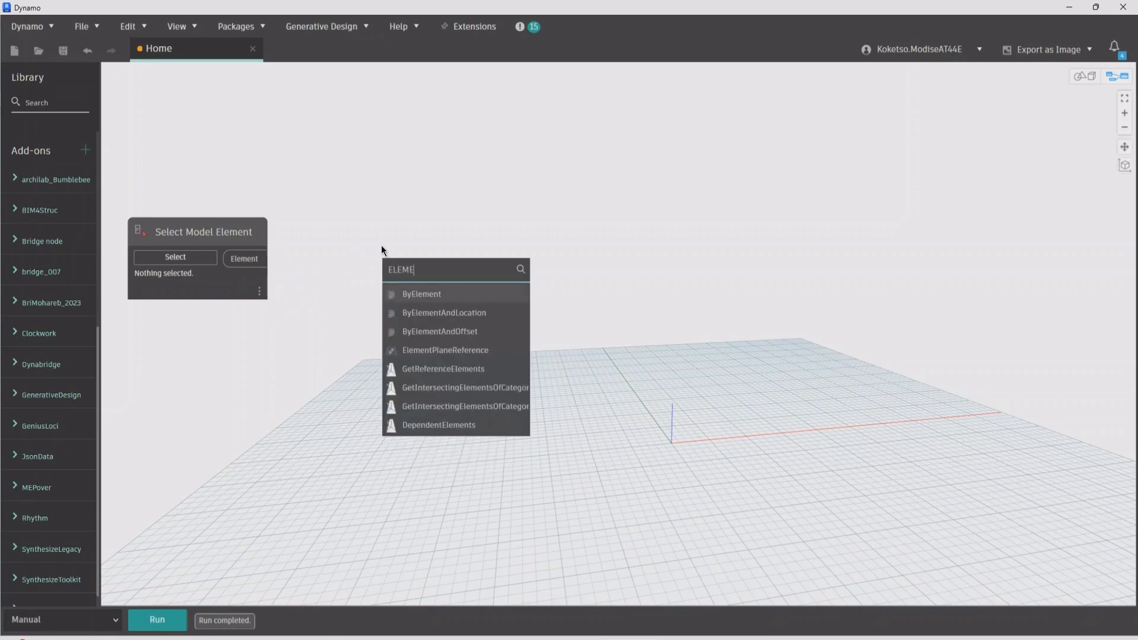
{"action": "type", "text": "NT.TYPE"}
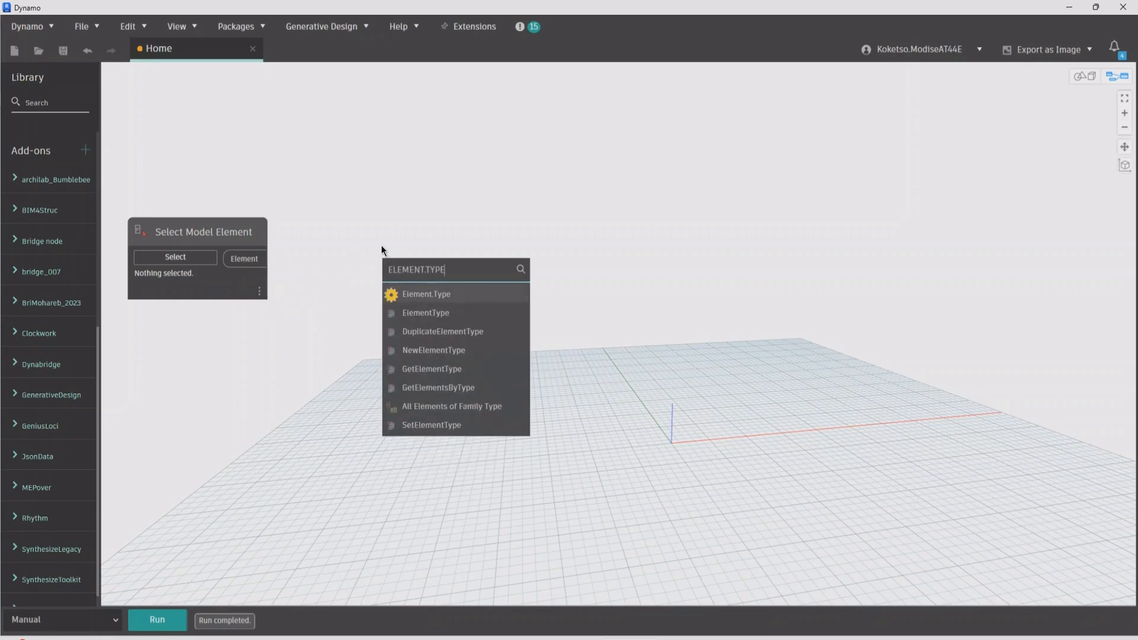
{"action": "left_click", "coordinate": [409, 294]}
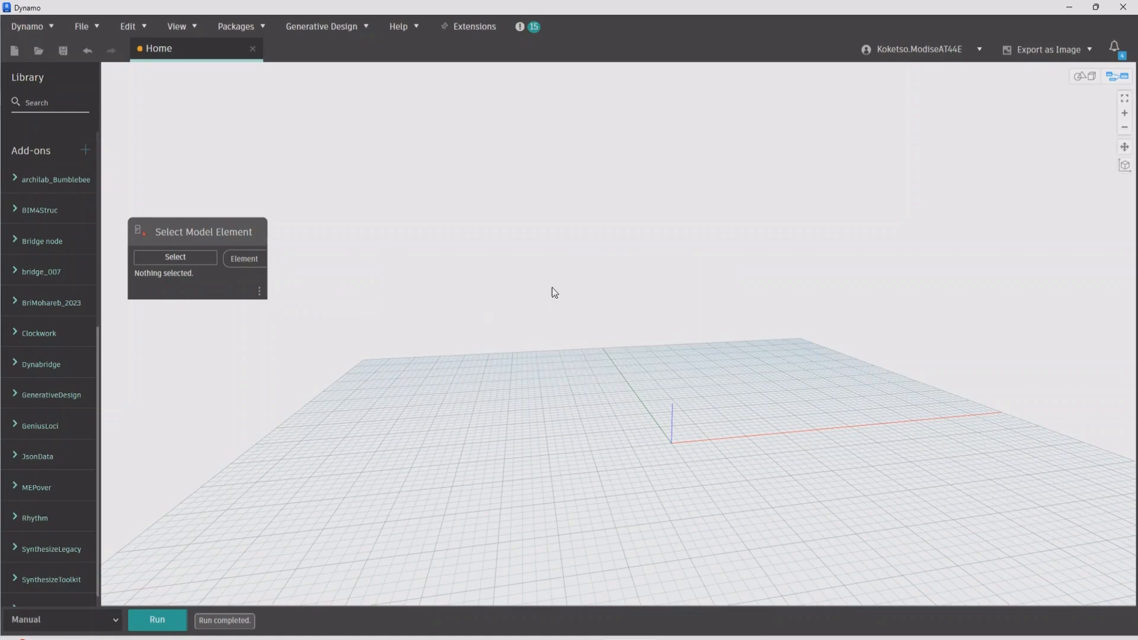
{"action": "left_click_drag", "start_coordinate": [475, 310], "coordinate": [377, 236]}
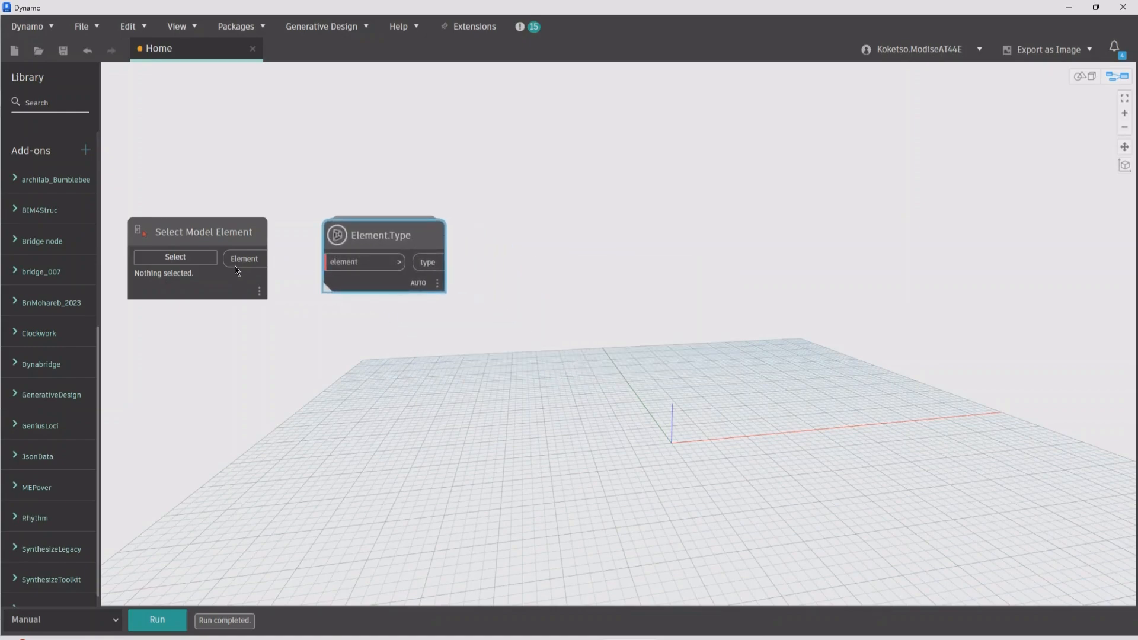
{"action": "left_click_drag", "start_coordinate": [237, 264], "coordinate": [374, 262]}
Step: Add an Element.SetParameterByName node and place it to the right of Element.Type
{"action": "scroll", "coordinate": [288, 293], "scroll_direction": "down", "scroll_amount": 3}
{"action": "double_click", "coordinate": [478, 277]}
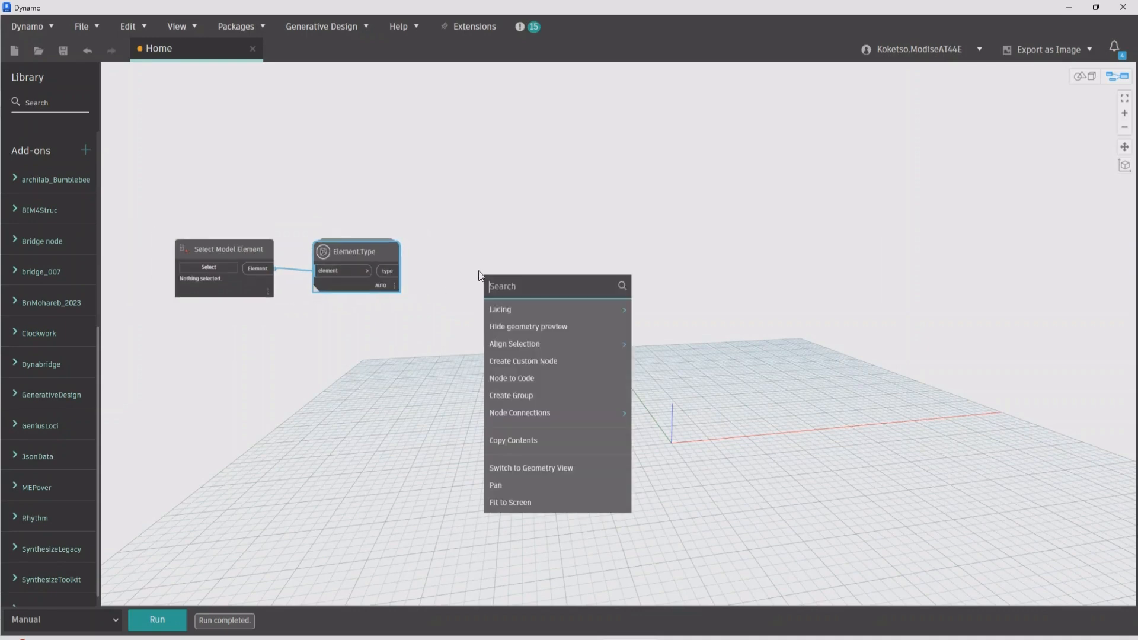
{"action": "type", "text": "S"}
{"action": "key", "text": "BackSpace"}
{"action": "type", "text": "ELEMEN"}
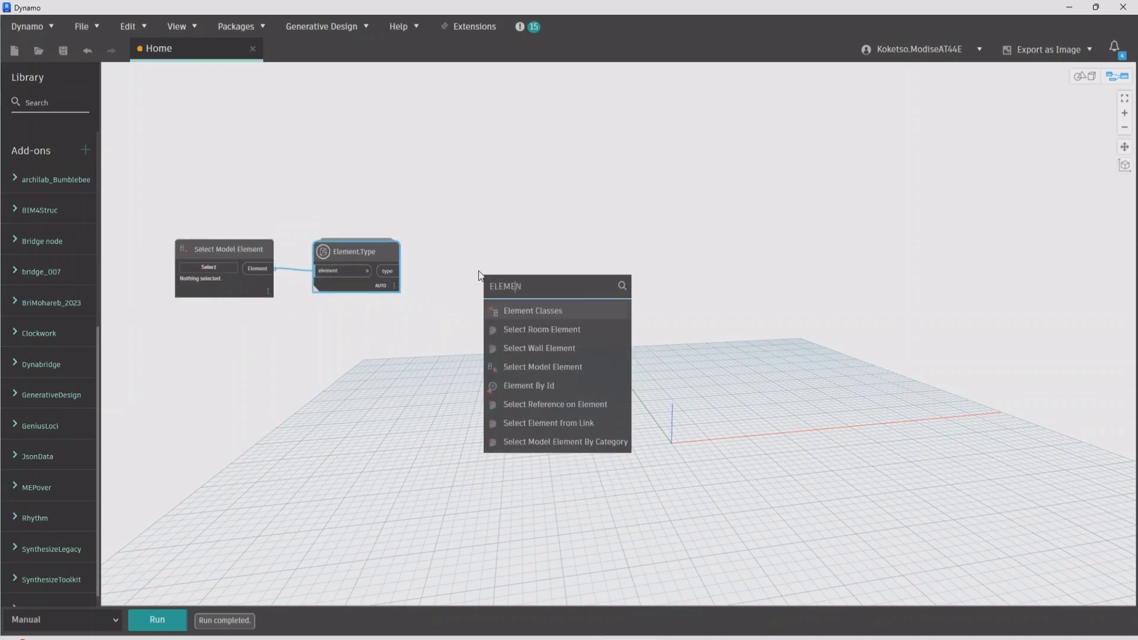
{"action": "type", "text": "T.SE"}
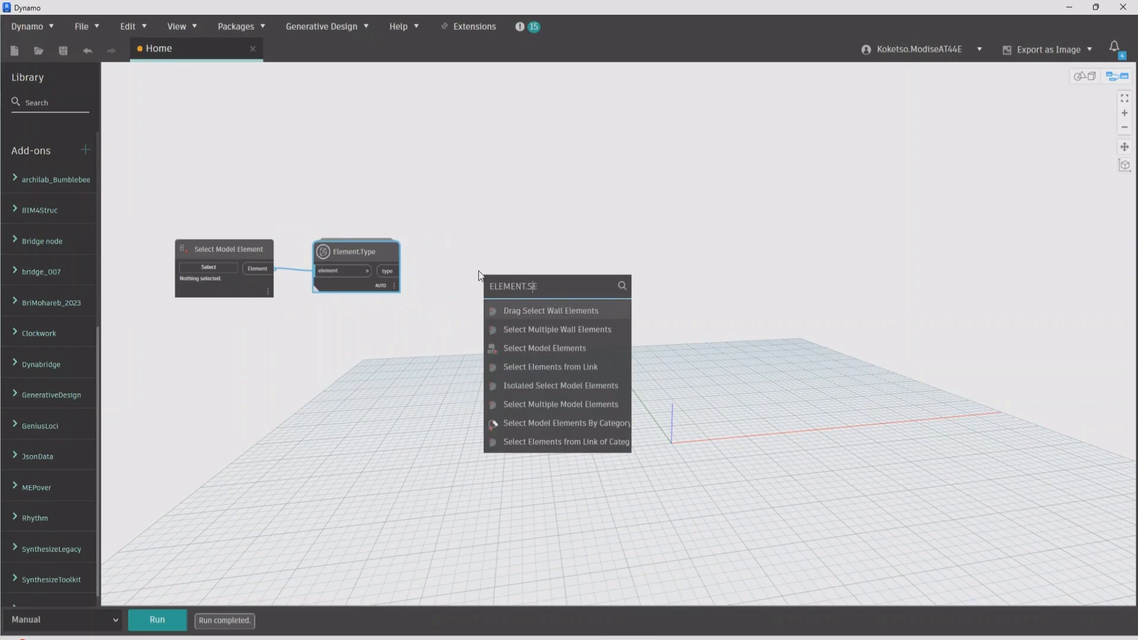
{"action": "type", "text": "TPARAMETERB"}
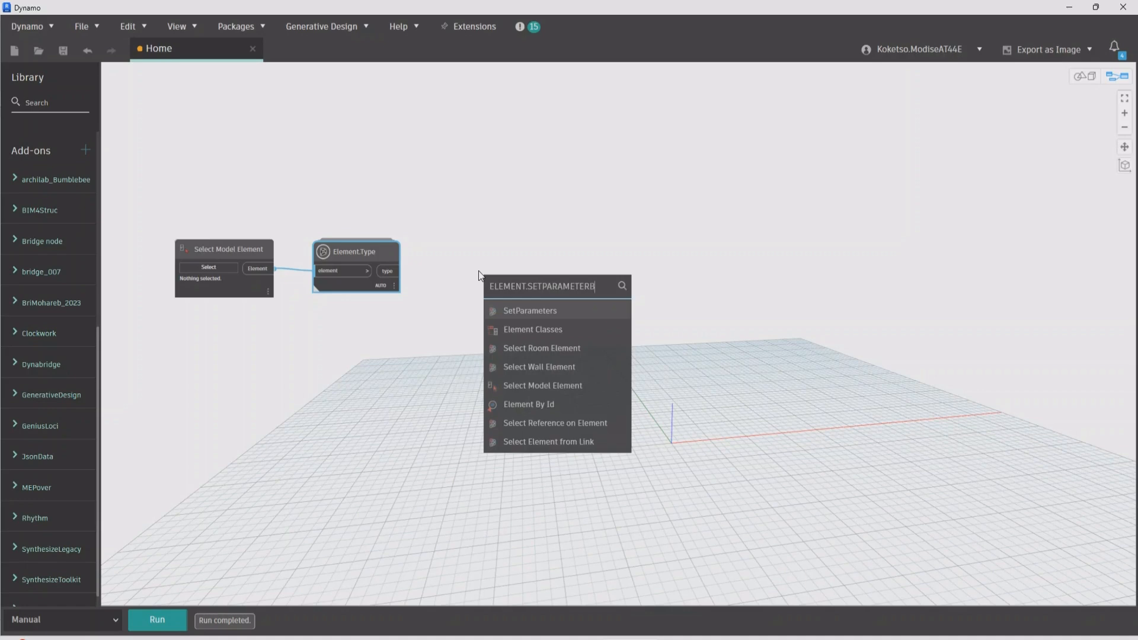
{"action": "type", "text": "YNAME"}
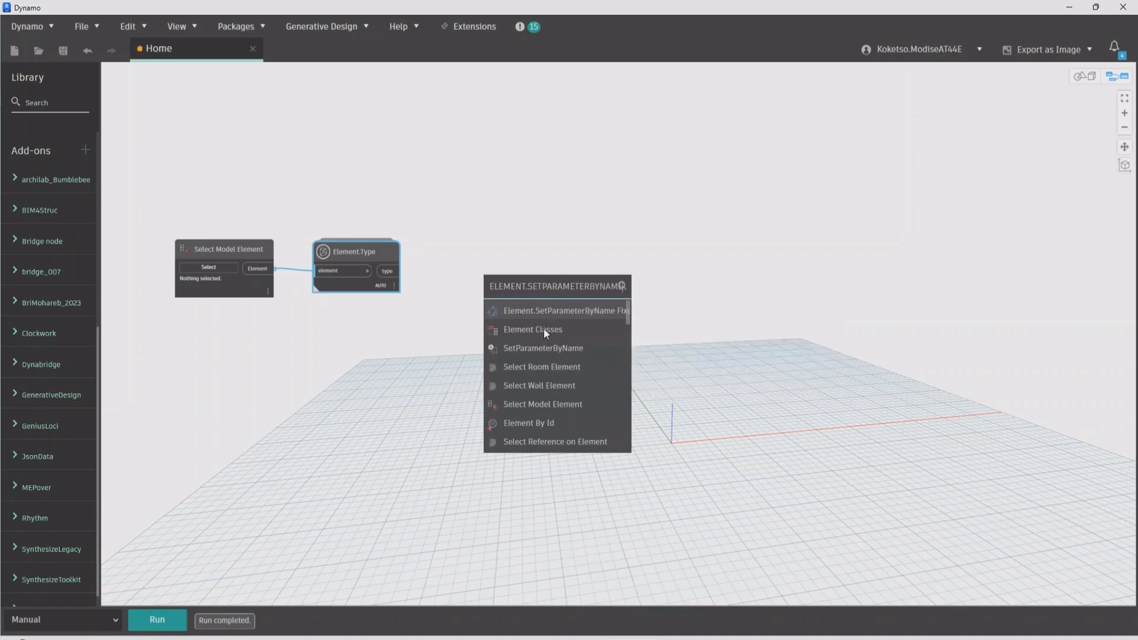
{"action": "left_click", "coordinate": [525, 349]}
{"action": "left_click_drag", "start_coordinate": [573, 364], "coordinate": [497, 254]}
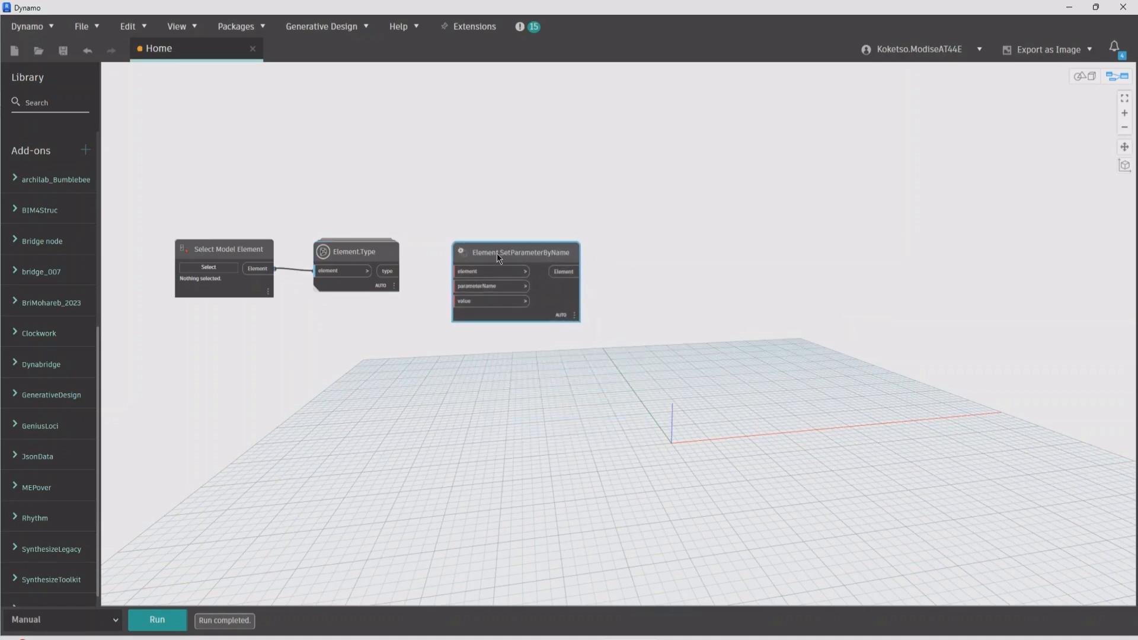
Step: Connect the type output of Element.Type to the element input of Element.SetParameterByName
{"action": "scroll", "coordinate": [412, 282], "scroll_direction": "up", "scroll_amount": 3}
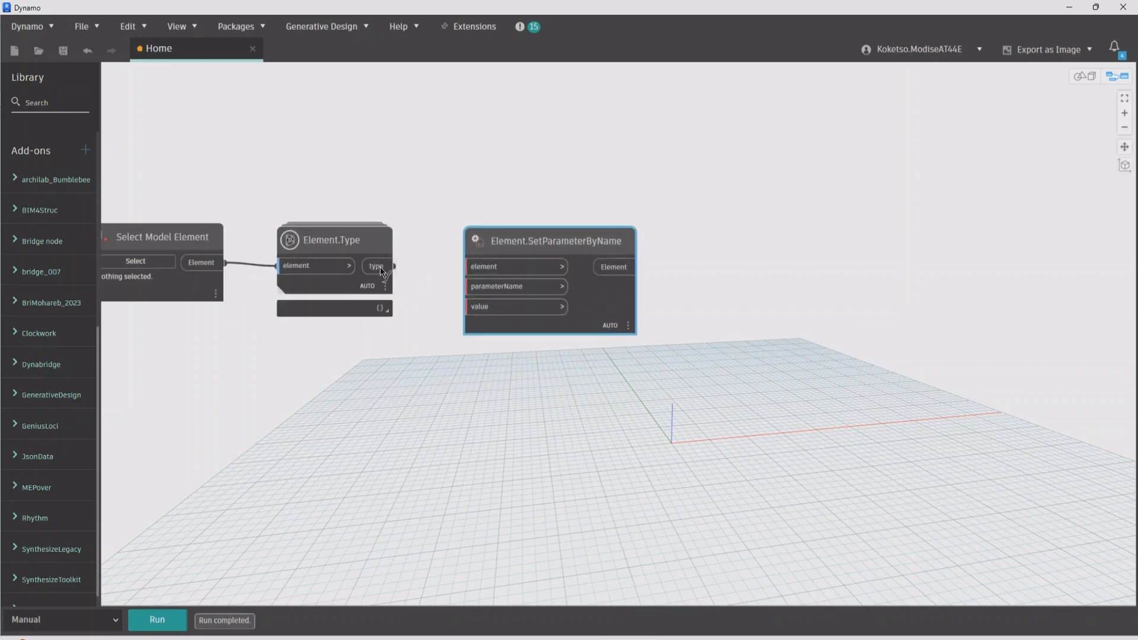
{"action": "left_click_drag", "start_coordinate": [381, 266], "coordinate": [489, 265]}
{"action": "scroll", "coordinate": [490, 267], "scroll_direction": "down", "scroll_amount": 2}
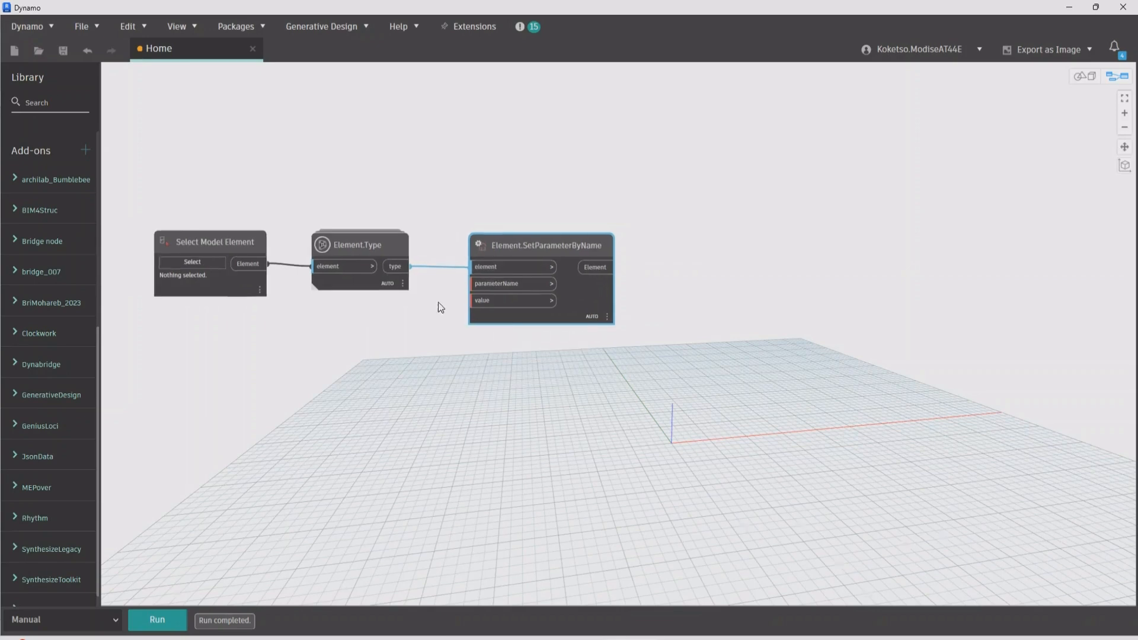
Step: Add a code block below the Select Model Element node and rename it PARAMETER NAMES
{"action": "middle_click_drag", "start_coordinate": [438, 303], "coordinate": [516, 292]}
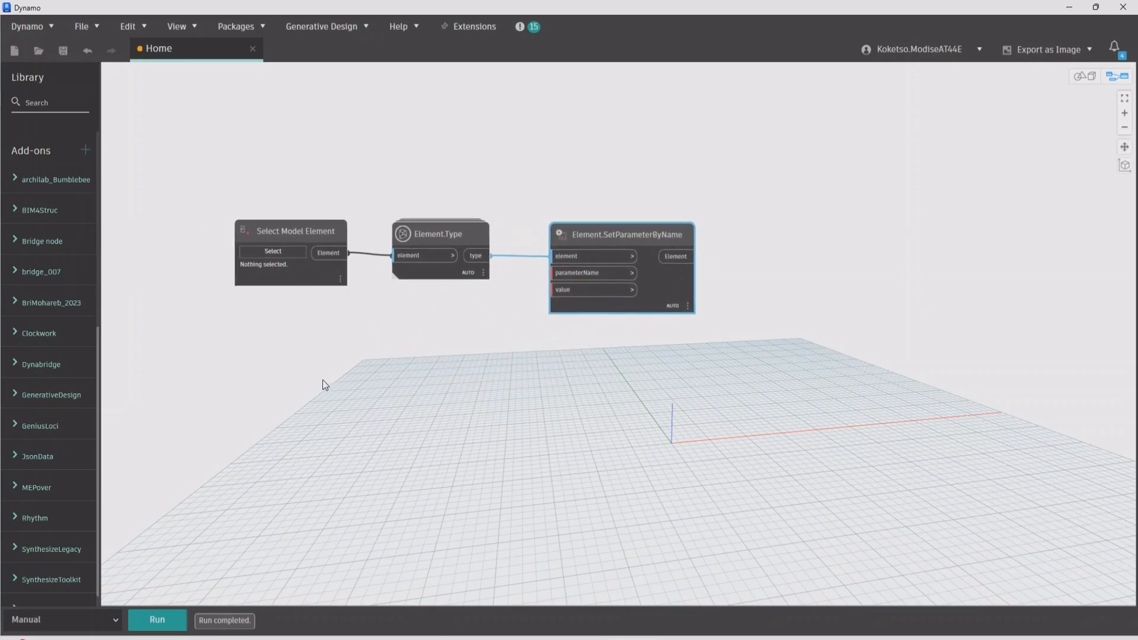
{"action": "double_click", "coordinate": [295, 342]}
{"action": "left_click_drag", "start_coordinate": [294, 341], "coordinate": [278, 348]}
{"action": "scroll", "coordinate": [247, 409], "scroll_direction": "up", "scroll_amount": 1}
{"action": "double_click", "coordinate": [282, 333]}
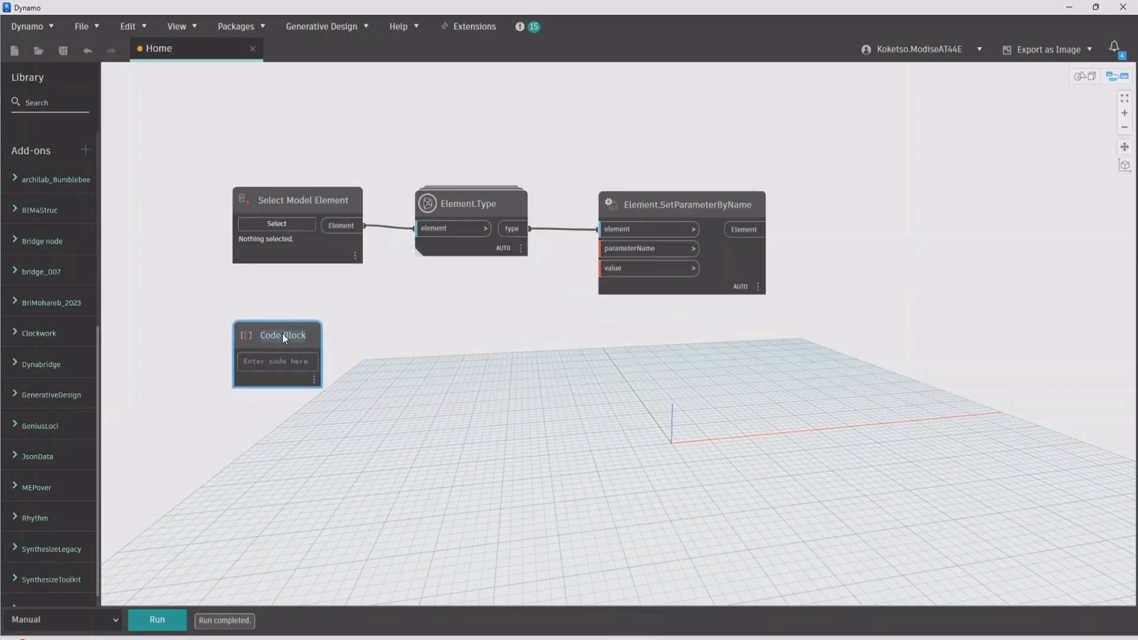
{"action": "type", "text": "PARA"}
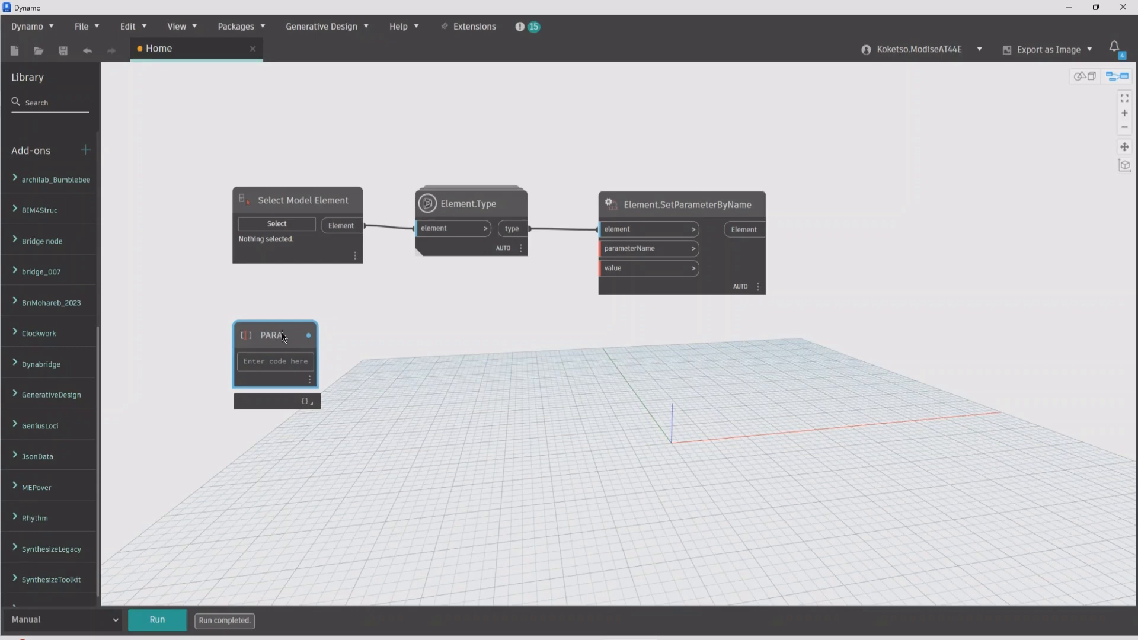
{"action": "type", "text": "METER NAMES"}
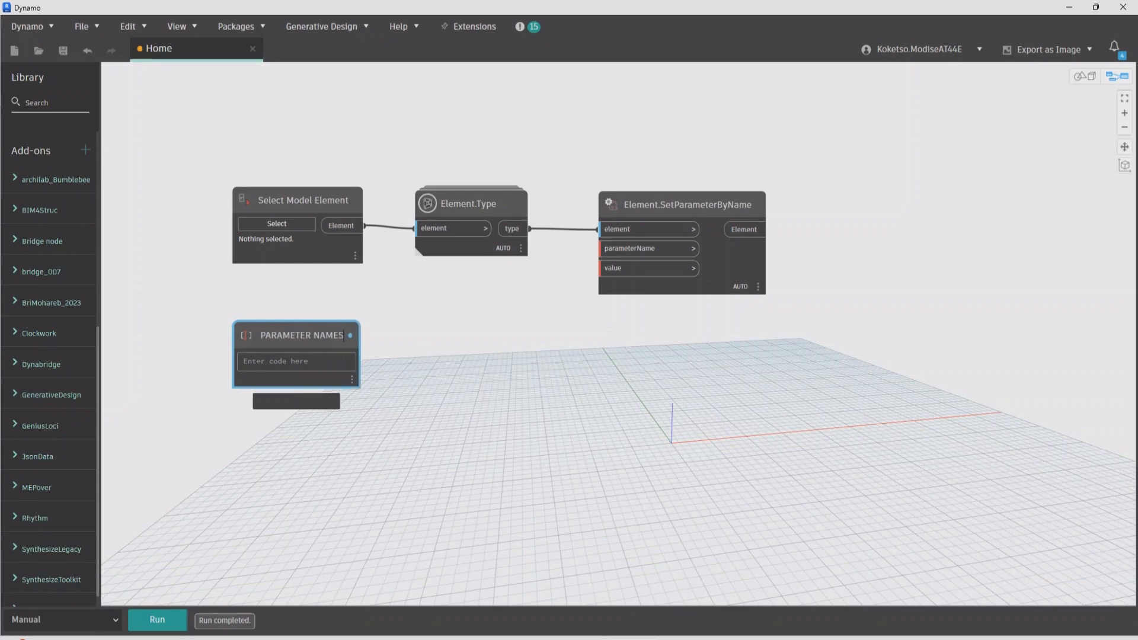
{"action": "left_click", "coordinate": [412, 345]}
Step: Duplicate the PARAMETER NAMES code block below the original and rename the copy PARAMETER VALUES
{"action": "left_click", "coordinate": [298, 336]}
{"action": "key", "text": "ctrl+c"}
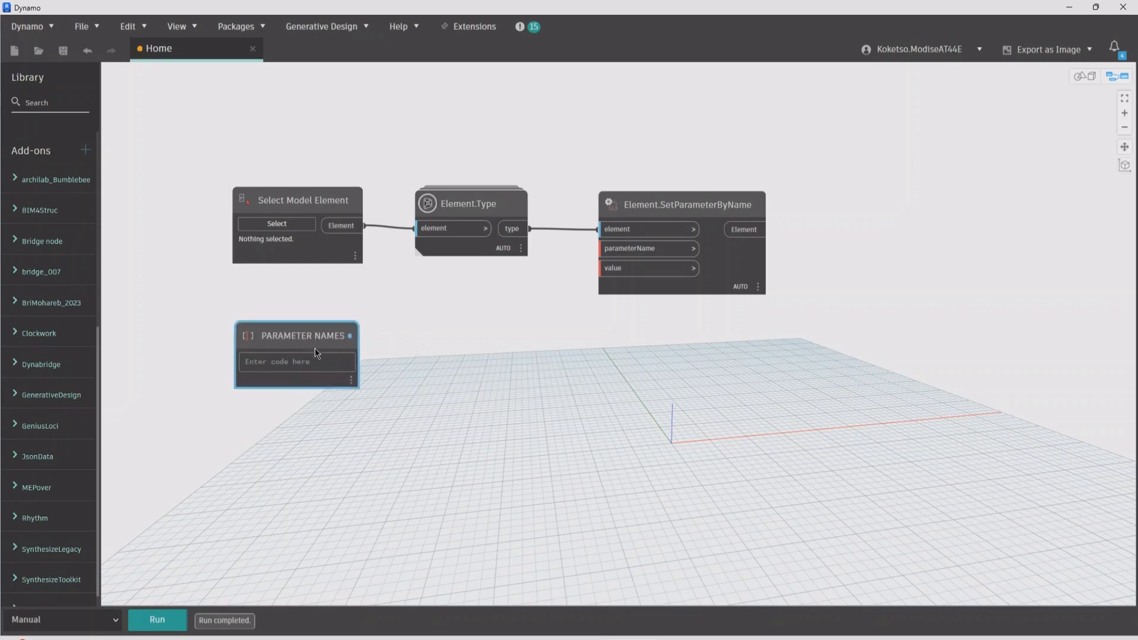
{"action": "key", "text": "ctrl+v"}
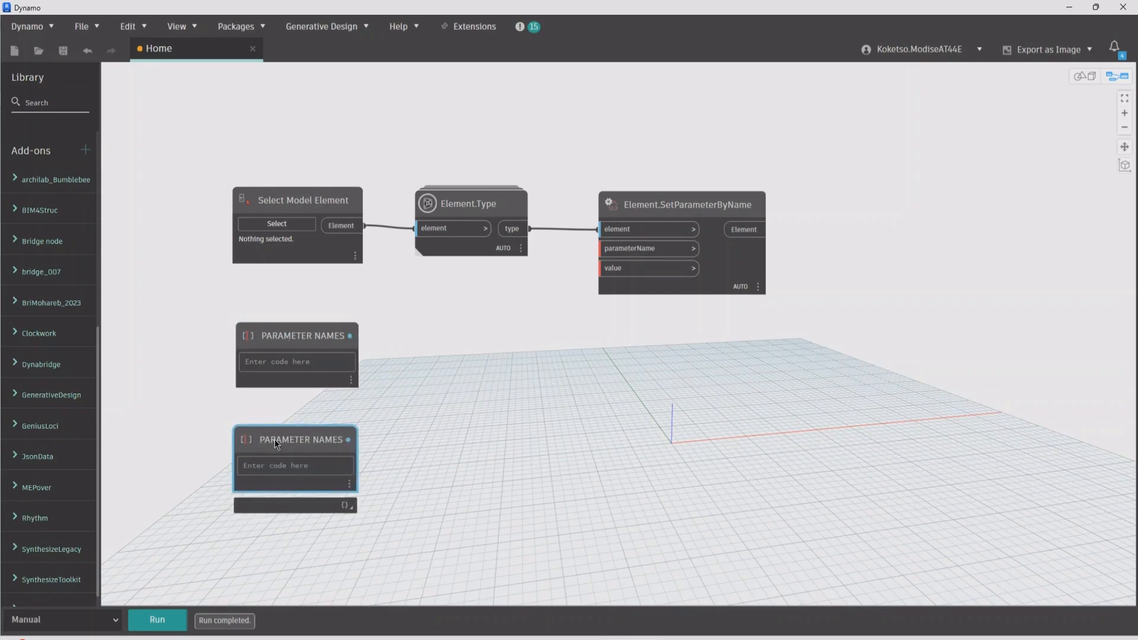
{"action": "double_click", "coordinate": [275, 439]}
{"action": "type", "text": "PARA"}
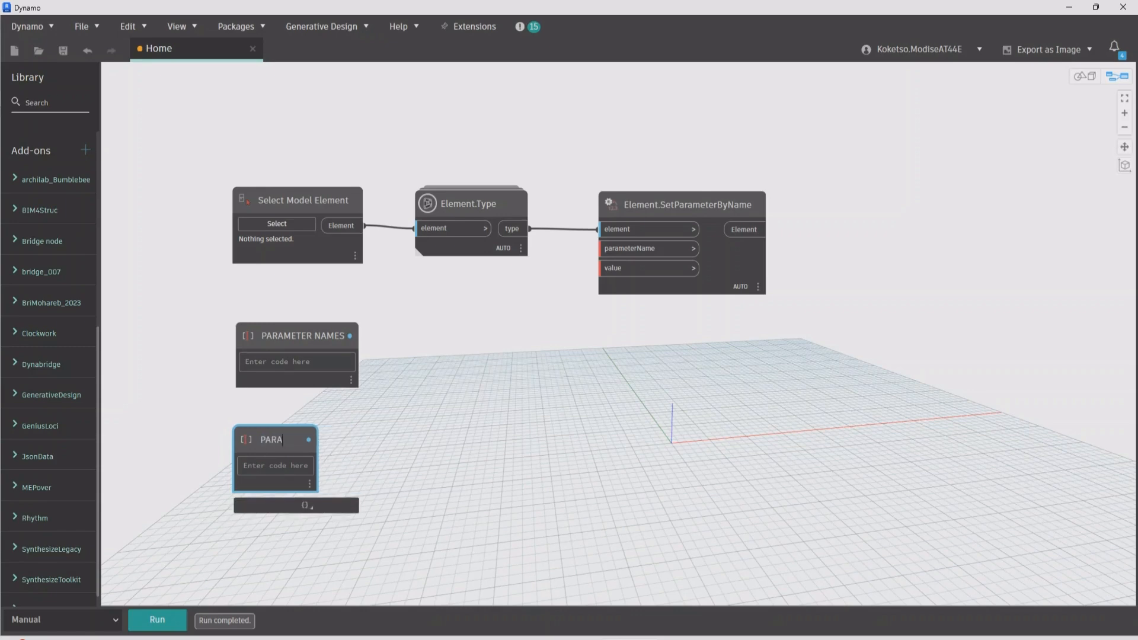
{"action": "type", "text": "METER VAL"}
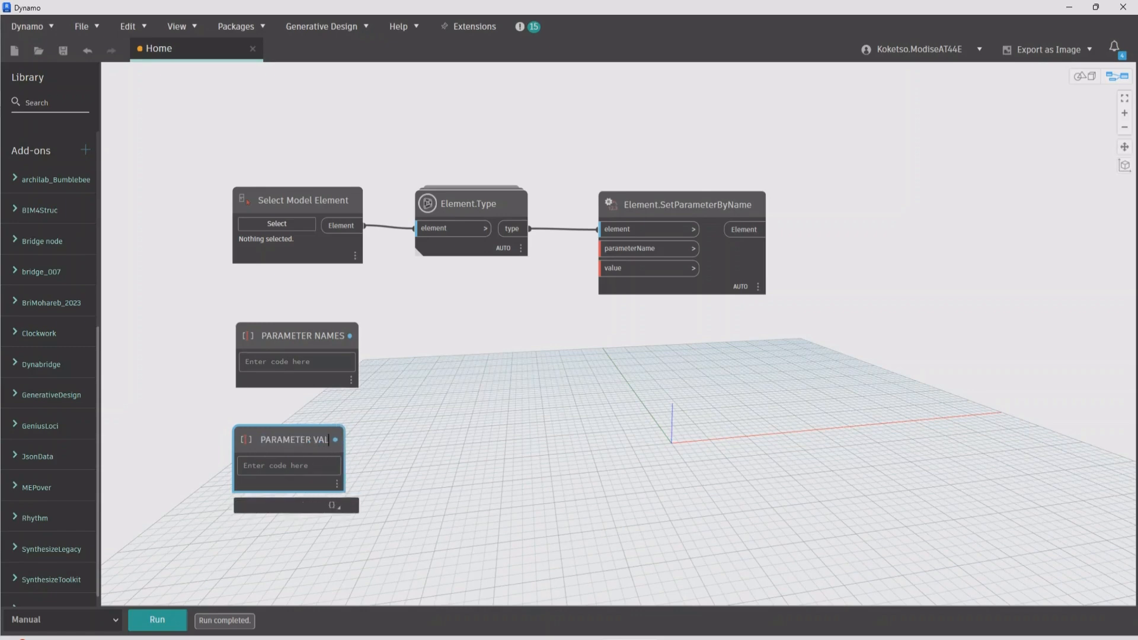
{"action": "type", "text": "UES"}
{"action": "left_click", "coordinate": [490, 408]}
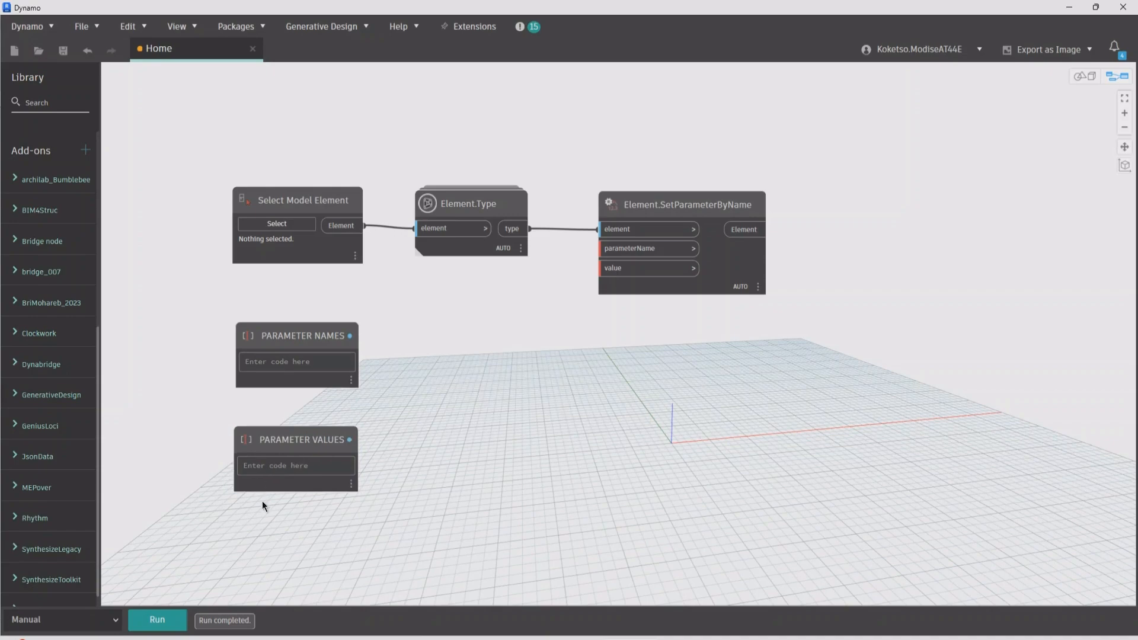
Step: Enter 400;, 600; and 1000; on three separate lines in the PARAMETER VALUES code block
{"action": "scroll", "coordinate": [262, 501], "scroll_direction": "up", "scroll_amount": 2}
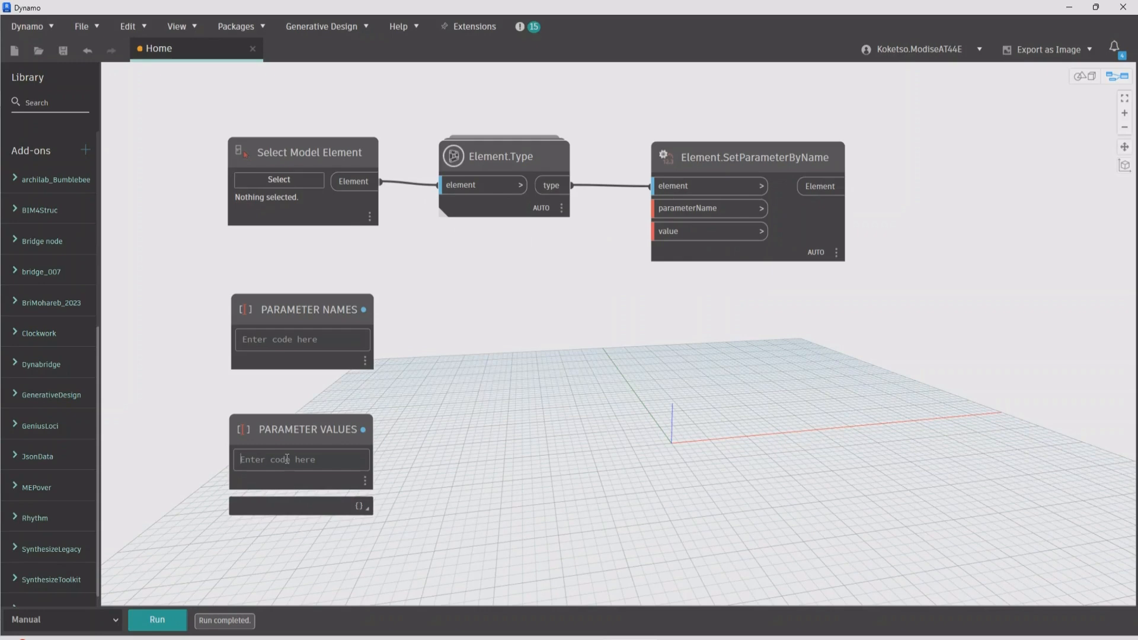
{"action": "type", "text": "30"}
{"action": "key", "text": "BackSpace"}
{"action": "type", "text": "400;"}
{"action": "key", "text": "Return"}
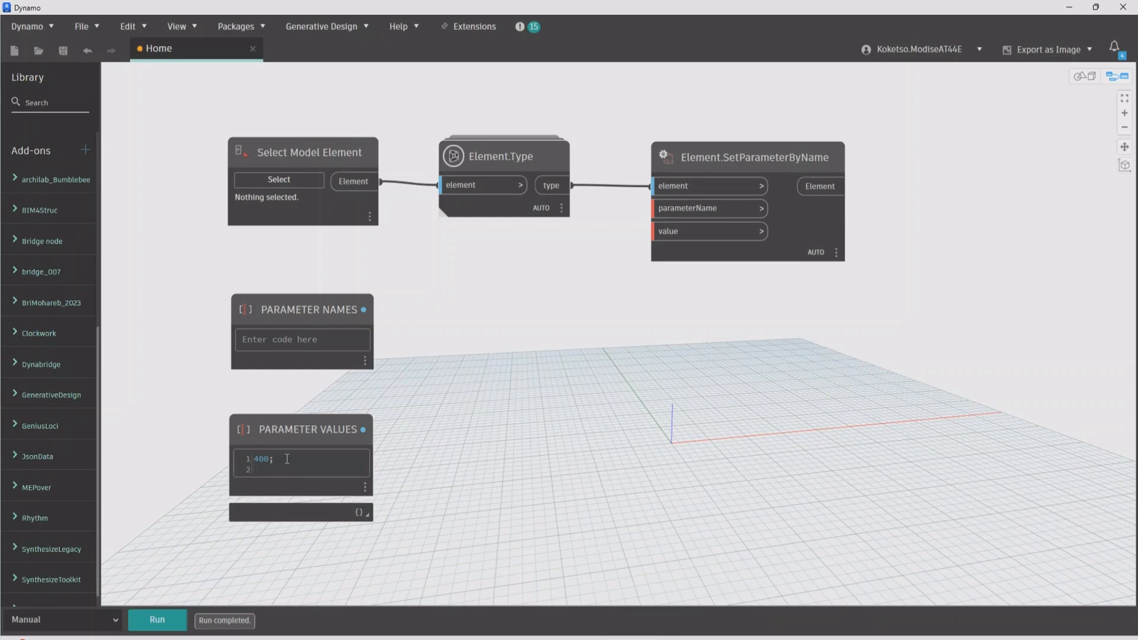
{"action": "type", "text": "600;"}
{"action": "key", "text": "Return"}
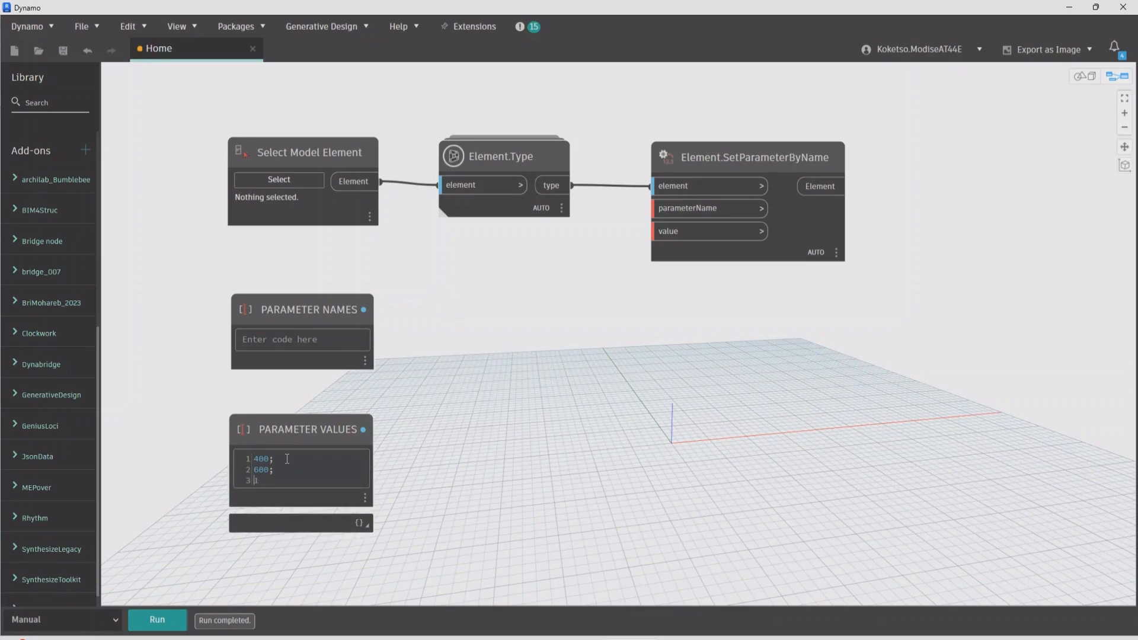
{"action": "type", "text": "1000;"}
{"action": "left_click", "coordinate": [446, 422]}
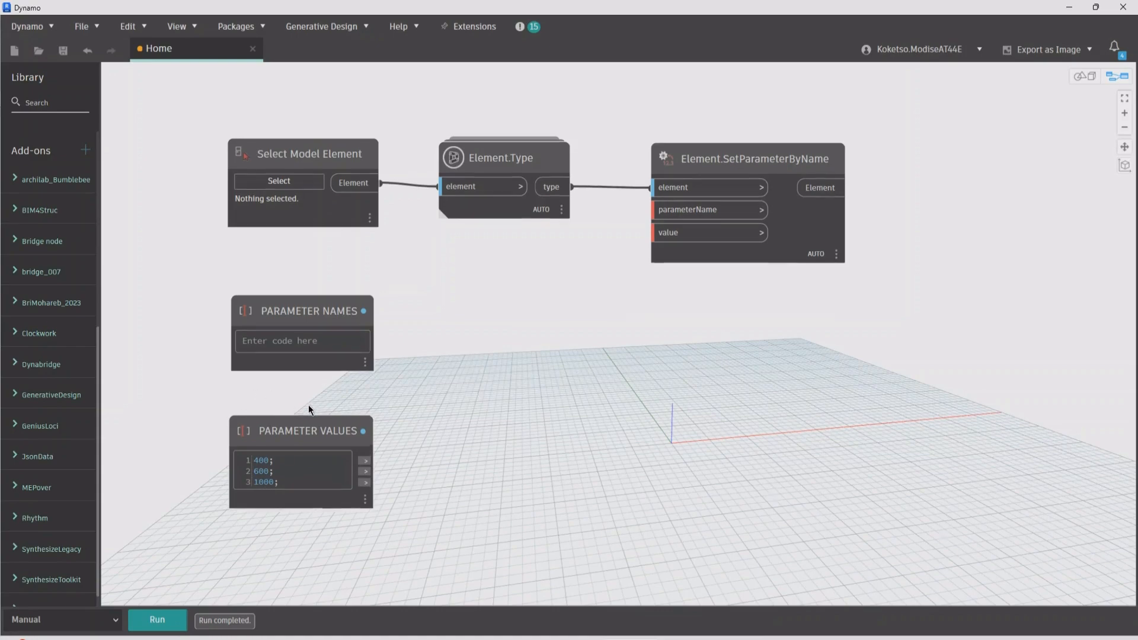
Step: Enter "TOP WIDTH"; on the first line of the PARAMETER NAMES code block
{"action": "middle_click_drag", "start_coordinate": [308, 404], "coordinate": [298, 416]}
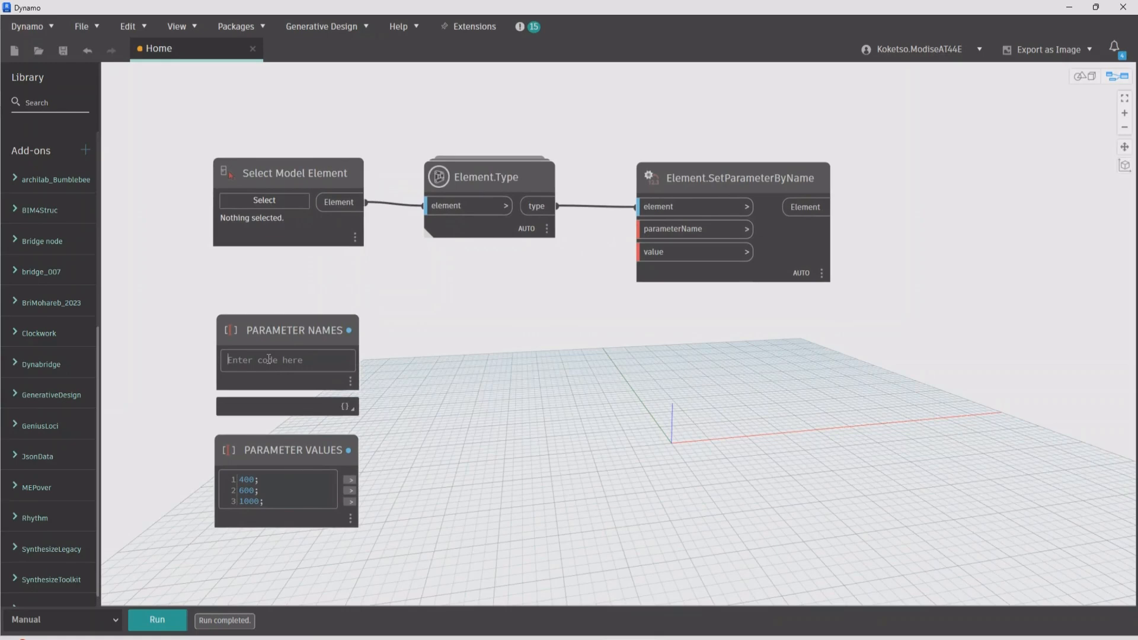
{"action": "type", "text": "\"BOTTOM WIDTH\";"}
{"action": "key", "text": "Return"}
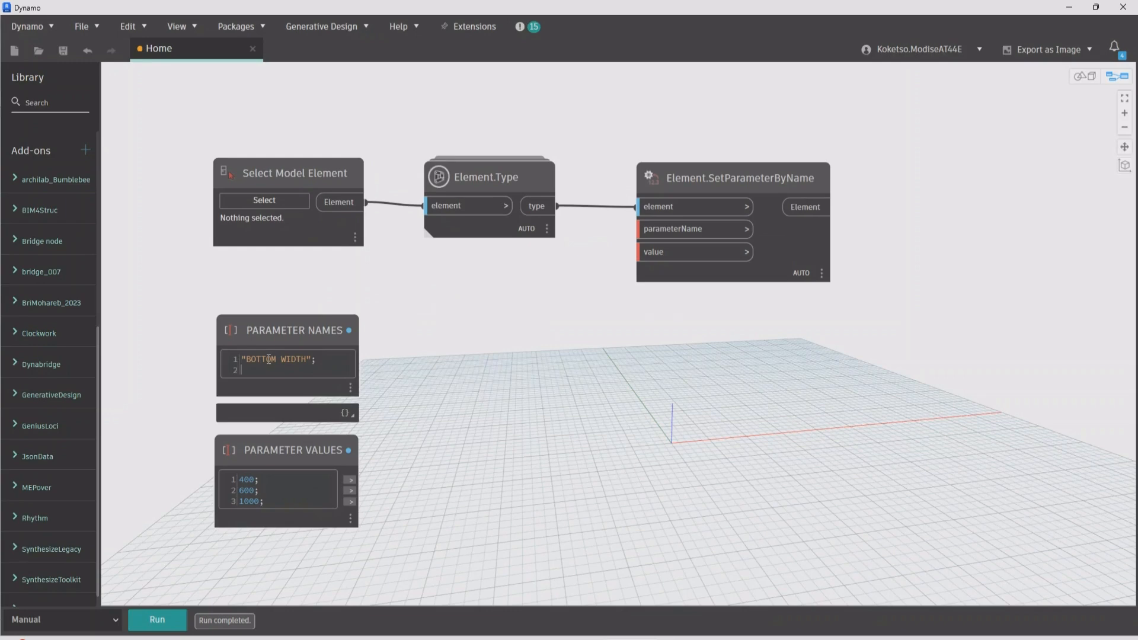
{"action": "left_click_drag", "start_coordinate": [277, 359], "coordinate": [245, 354]}
{"action": "type", "text": "TOP"}
{"action": "left_click", "coordinate": [163, 361]}
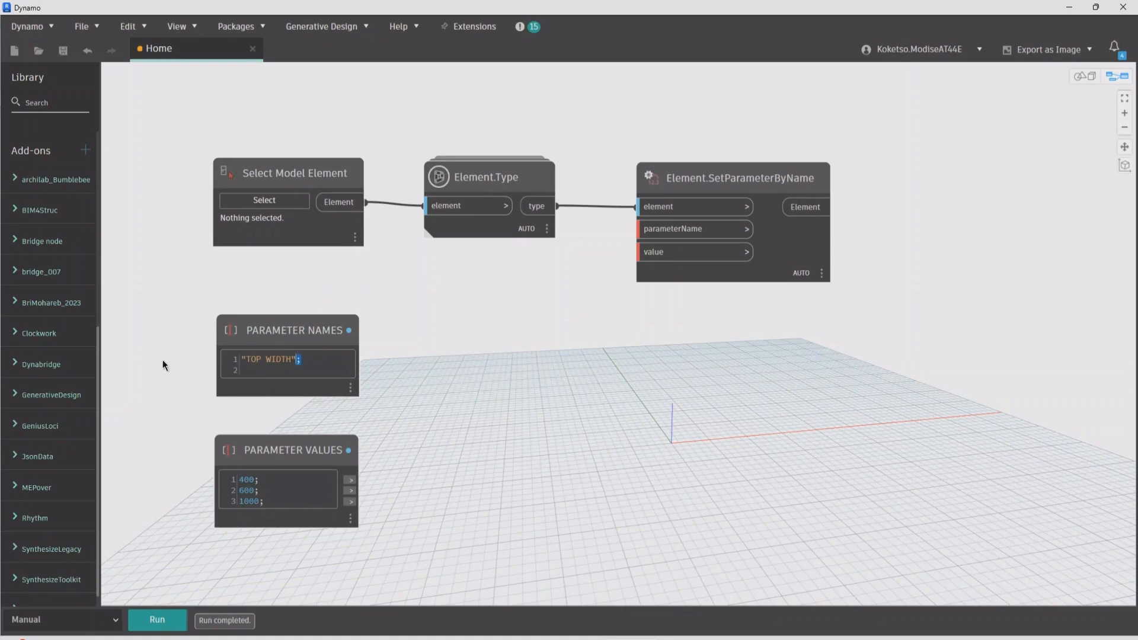
Step: Add "BOTTOM WIDTH"; as the second line of the PARAMETER NAMES code block
{"action": "left_click", "coordinate": [253, 371]}
{"action": "key", "text": "ctrl+v"}
{"action": "double_click", "coordinate": [250, 370]}
{"action": "type", "text": "BOTTOM"}
{"action": "left_click", "coordinate": [317, 369]}
{"action": "key", "text": "Return"}
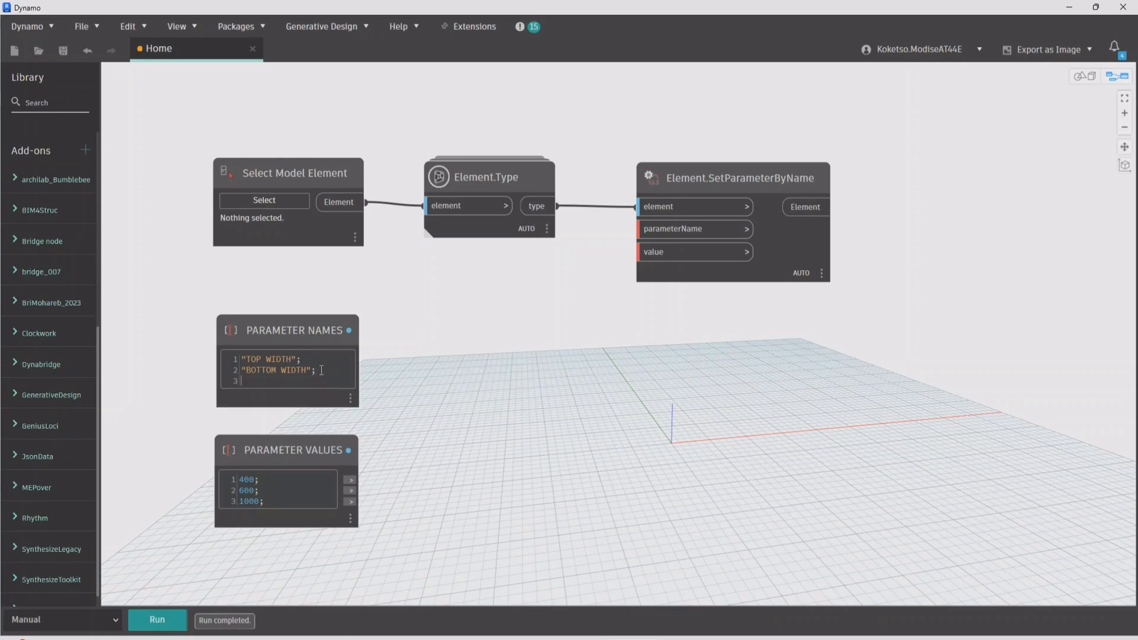
Step: Add "DEPTH"; as the third line of the PARAMETER NAMES code block
{"action": "key", "text": "ctrl+v"}
{"action": "left_click_drag", "start_coordinate": [292, 381], "coordinate": [252, 380]}
{"action": "key", "text": "BackSpace"}
{"action": "type", "text": "DEPTH"}
{"action": "left_click", "coordinate": [396, 357]}
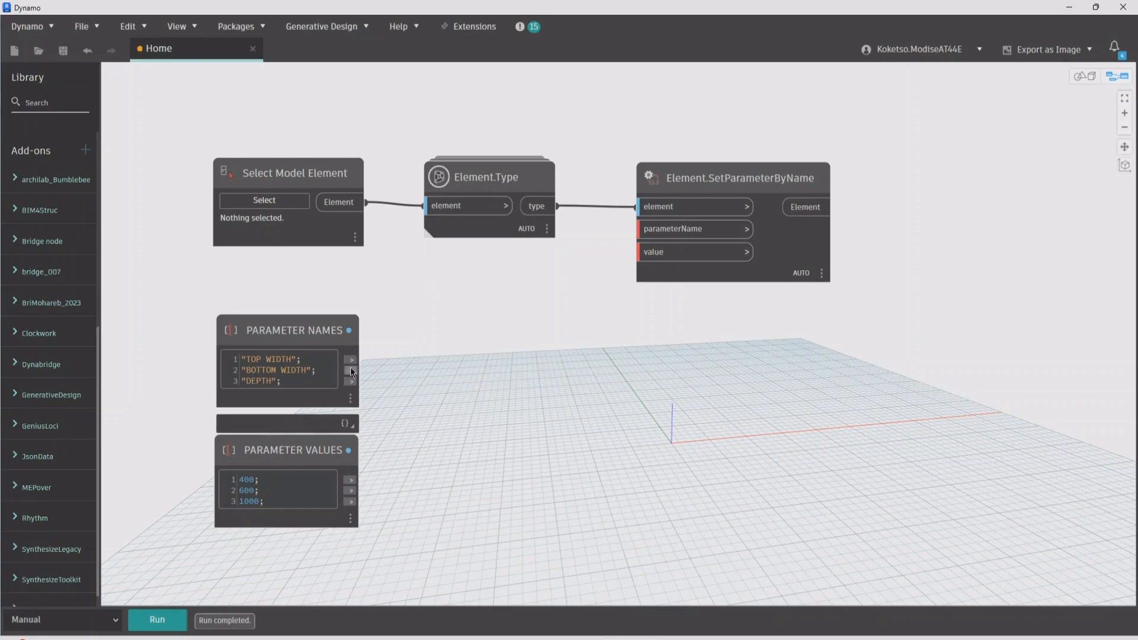
Step: Add two List Create nodes, each with three item inputs, one beside each parameter code block
{"action": "scroll", "coordinate": [402, 357], "scroll_direction": "down", "scroll_amount": 4}
{"action": "scroll", "coordinate": [396, 357], "scroll_direction": "up", "scroll_amount": 3}
{"action": "middle_click_drag", "start_coordinate": [396, 357], "coordinate": [355, 359]}
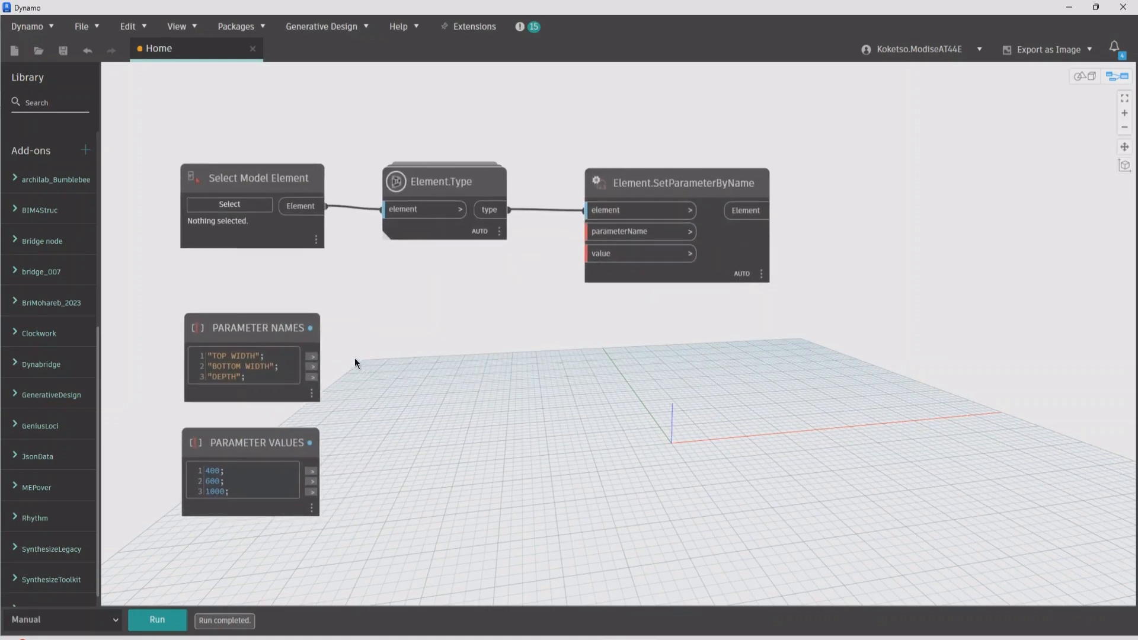
{"action": "right_click", "coordinate": [365, 351]}
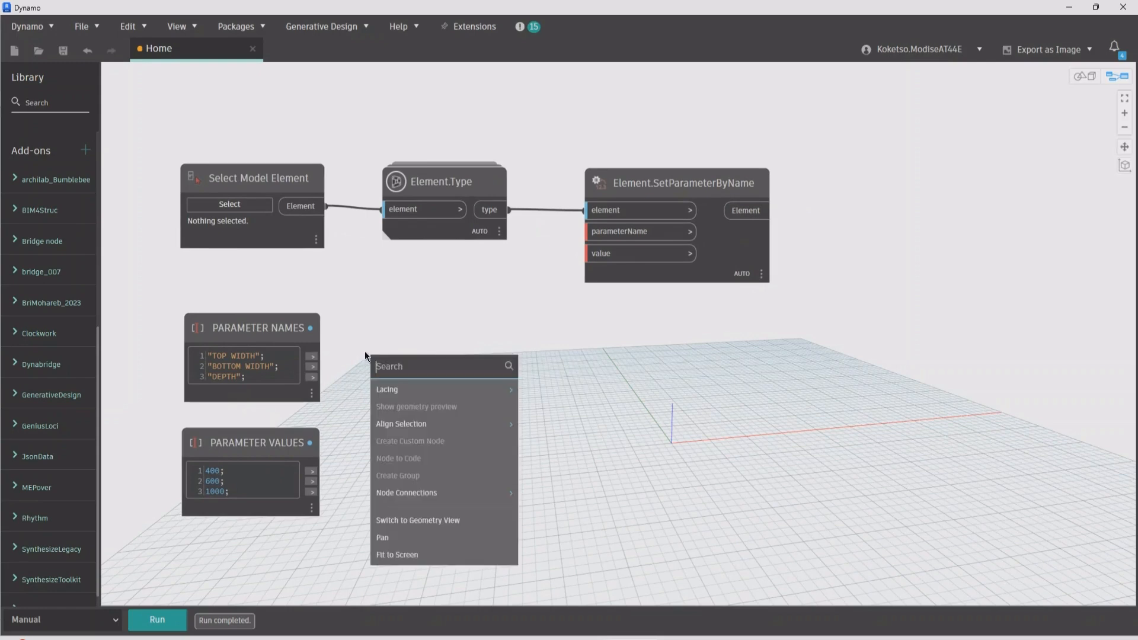
{"action": "type", "text": "list"}
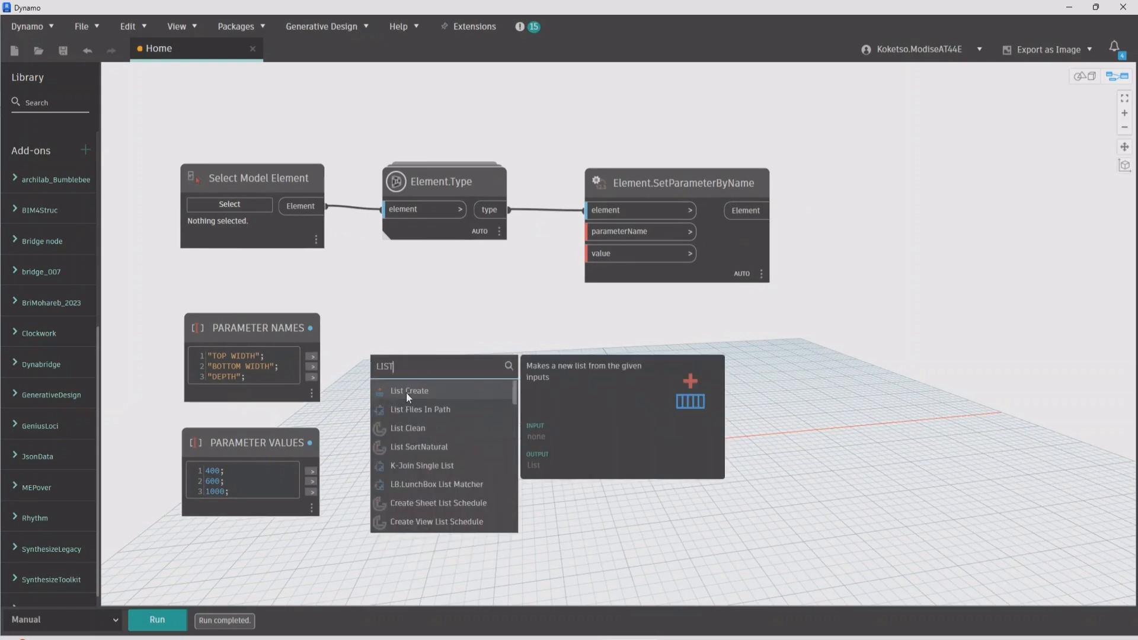
{"action": "left_click", "coordinate": [421, 396]}
{"action": "left_click_drag", "start_coordinate": [421, 397], "coordinate": [428, 492]}
{"action": "left_click", "coordinate": [422, 353]}
{"action": "left_click", "coordinate": [420, 355]}
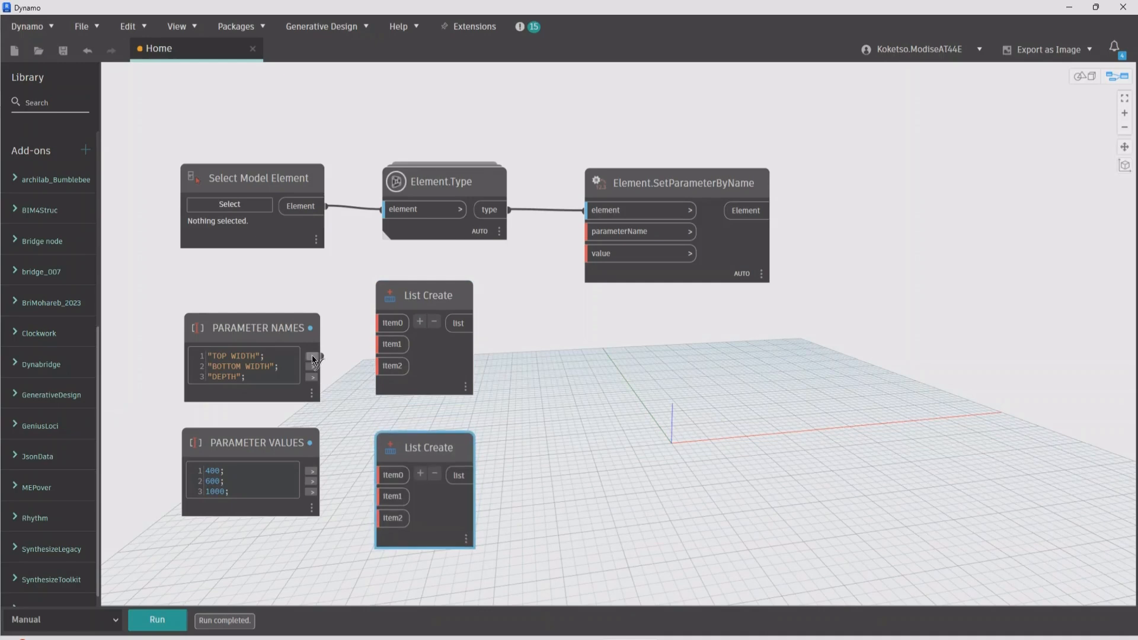
Step: Connect the three PARAMETER NAMES outputs to the upper List Create node and the three PARAMETER VALUES outputs to the lower one, in order
{"action": "left_click_drag", "start_coordinate": [312, 356], "coordinate": [383, 323]}
{"action": "left_click_drag", "start_coordinate": [312, 367], "coordinate": [383, 345]}
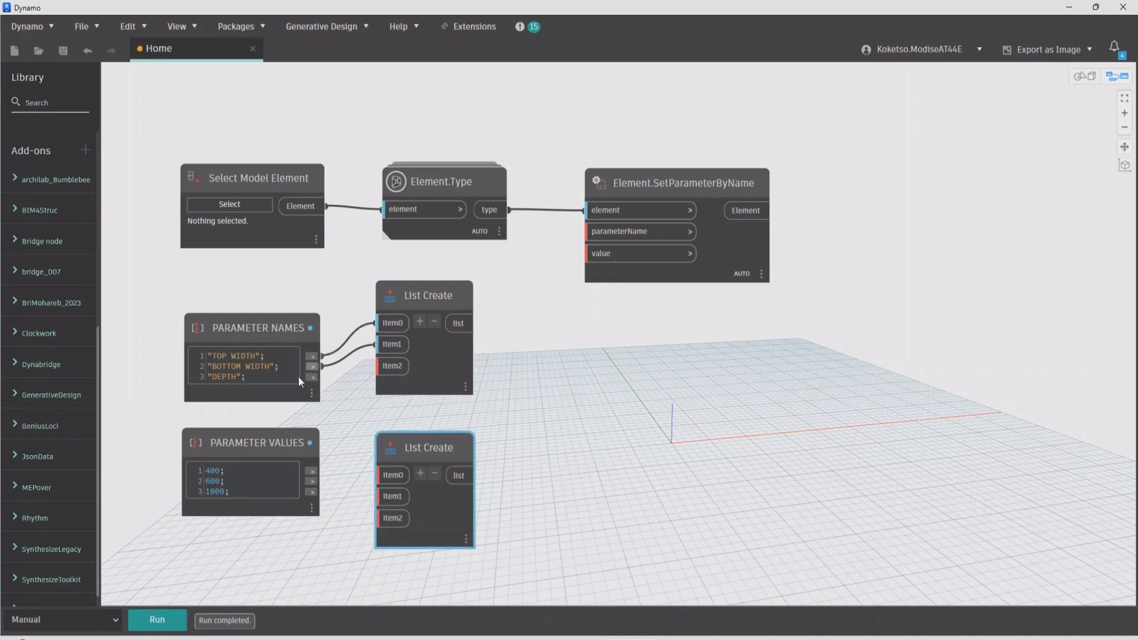
{"action": "left_click_drag", "start_coordinate": [316, 378], "coordinate": [392, 367]}
{"action": "left_click_drag", "start_coordinate": [313, 471], "coordinate": [383, 497]}
{"action": "left_click_drag", "start_coordinate": [312, 492], "coordinate": [383, 521]}
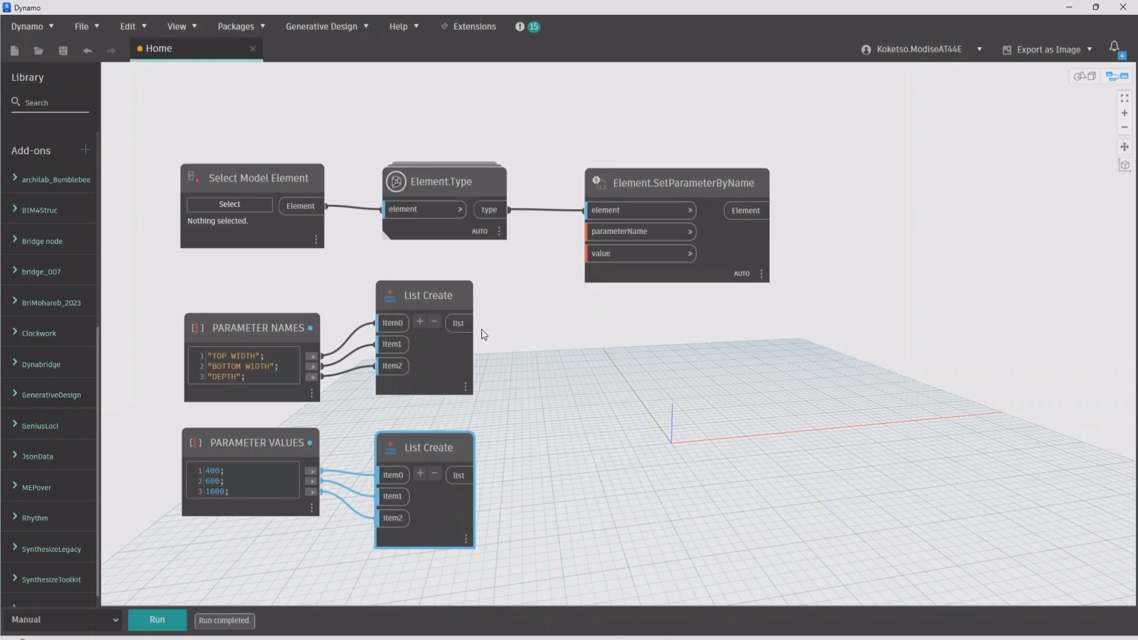
Step: Connect the names list to the parameterName input and the values list to the value input of Element.SetParameterByName
{"action": "left_click_drag", "start_coordinate": [476, 323], "coordinate": [591, 231]}
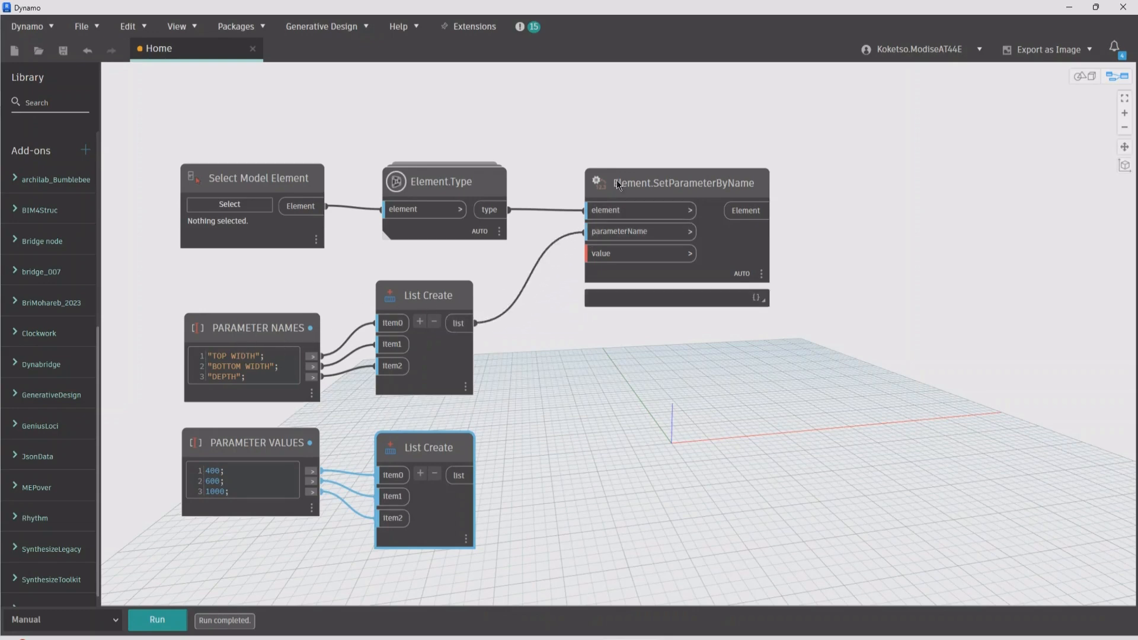
{"action": "left_click_drag", "start_coordinate": [618, 183], "coordinate": [615, 176]}
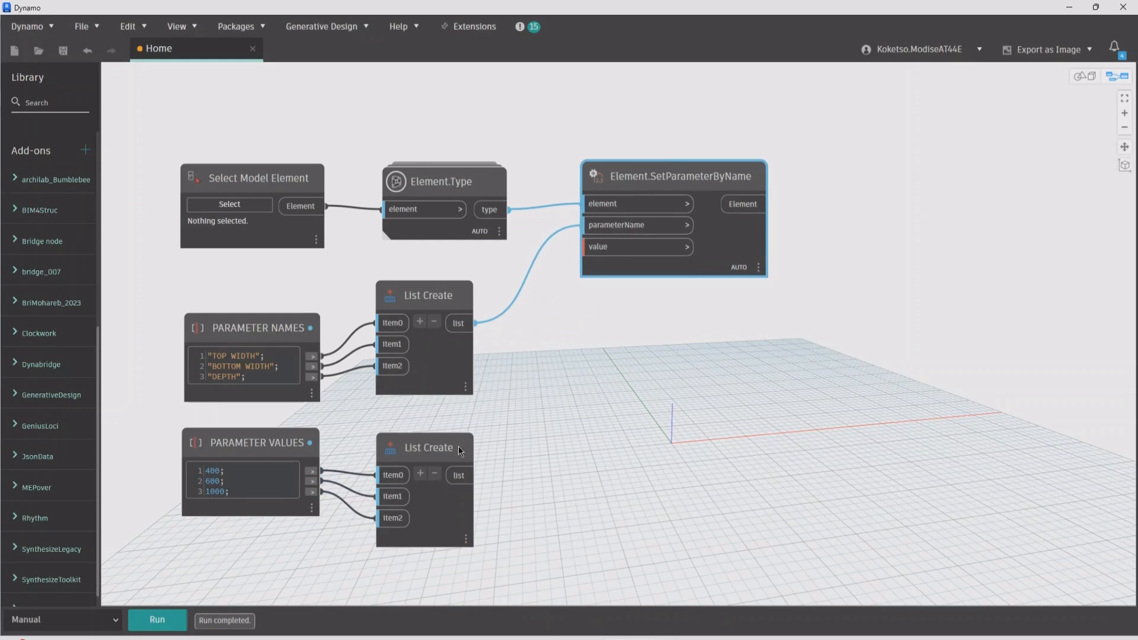
{"action": "left_click_drag", "start_coordinate": [476, 475], "coordinate": [589, 251]}
{"action": "key", "text": "ctrl+l"}
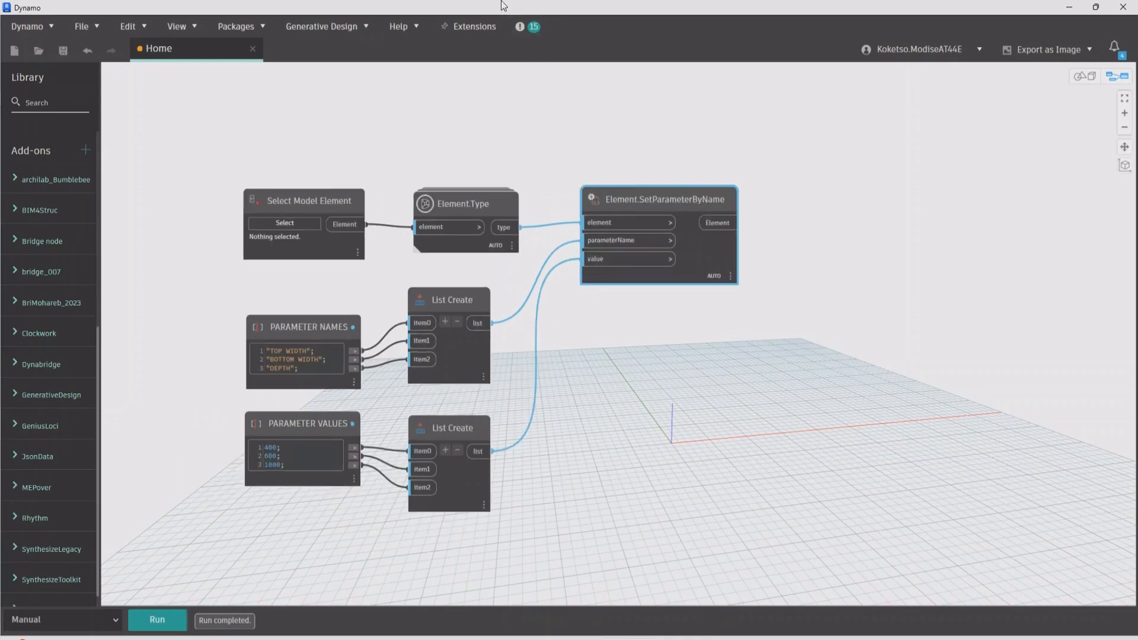
Step: Pick the beam in the Revit 3D view for the Select Model Element node and run the graph
{"action": "left_click_drag", "start_coordinate": [503, 8], "coordinate": [705, 83]}
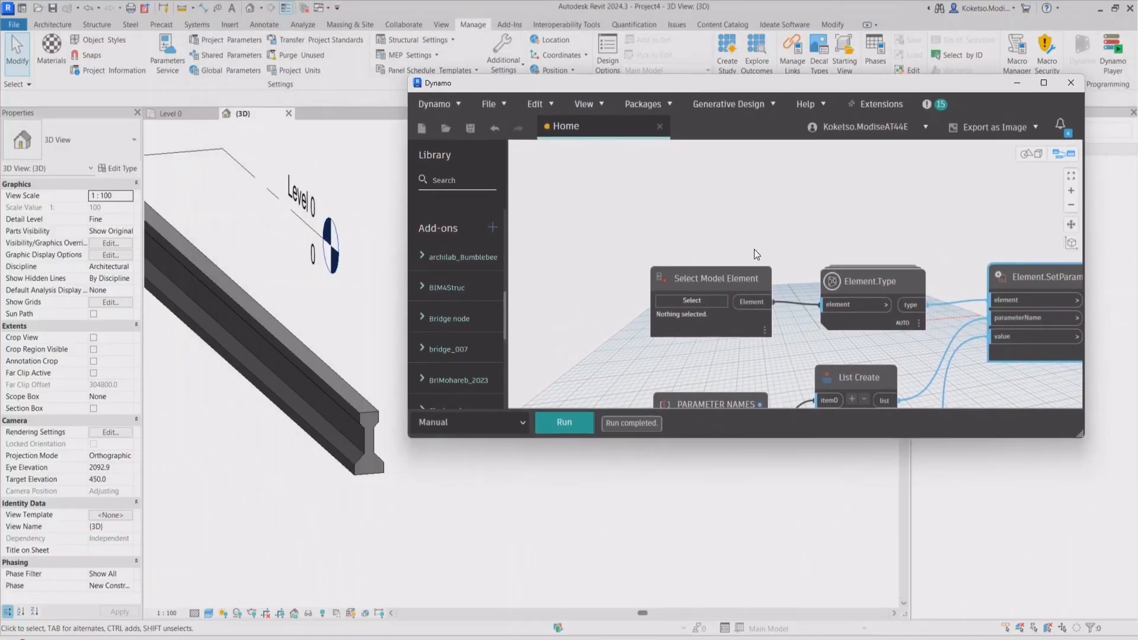
{"action": "scroll", "coordinate": [716, 264], "scroll_direction": "down", "scroll_amount": 5}
{"action": "scroll", "coordinate": [716, 263], "scroll_direction": "up", "scroll_amount": 5}
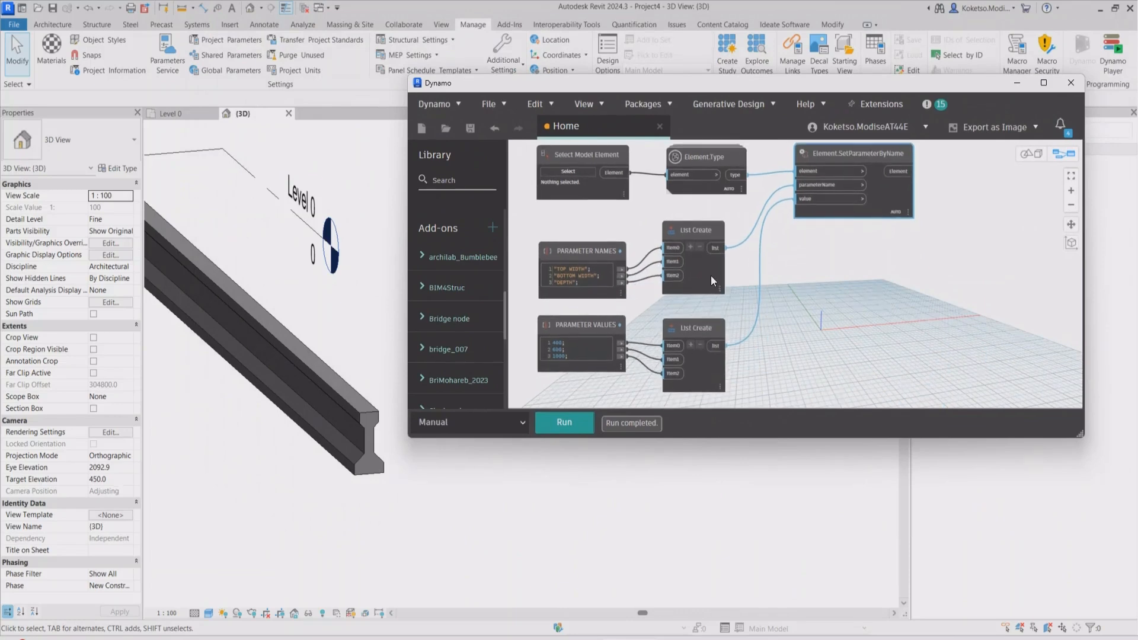
{"action": "left_click", "coordinate": [574, 170]}
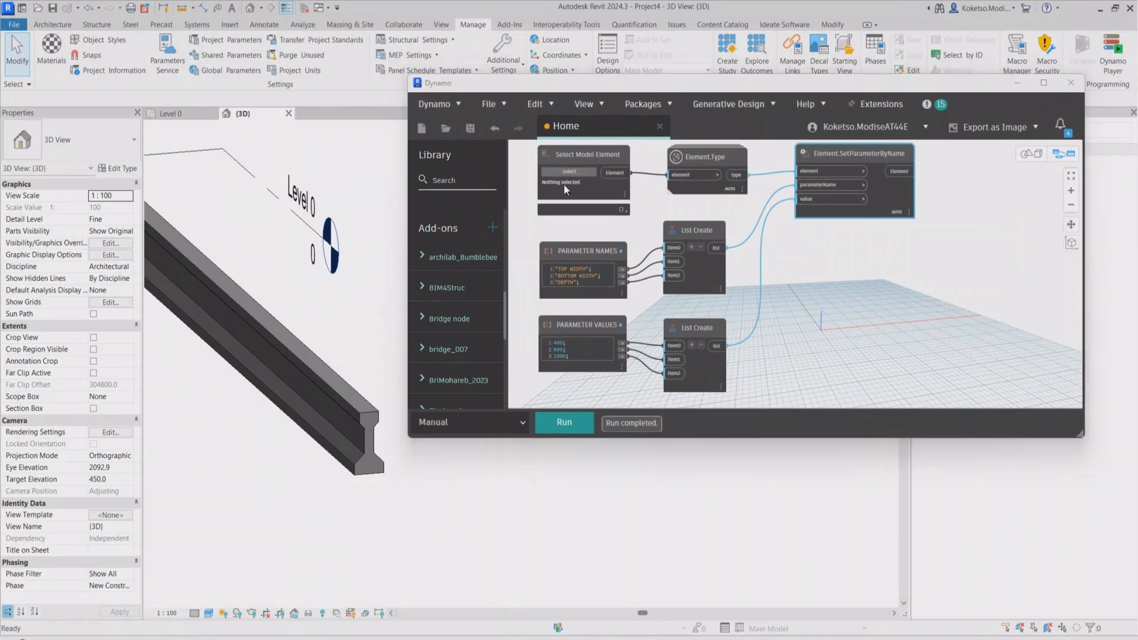
{"action": "left_click", "coordinate": [368, 418]}
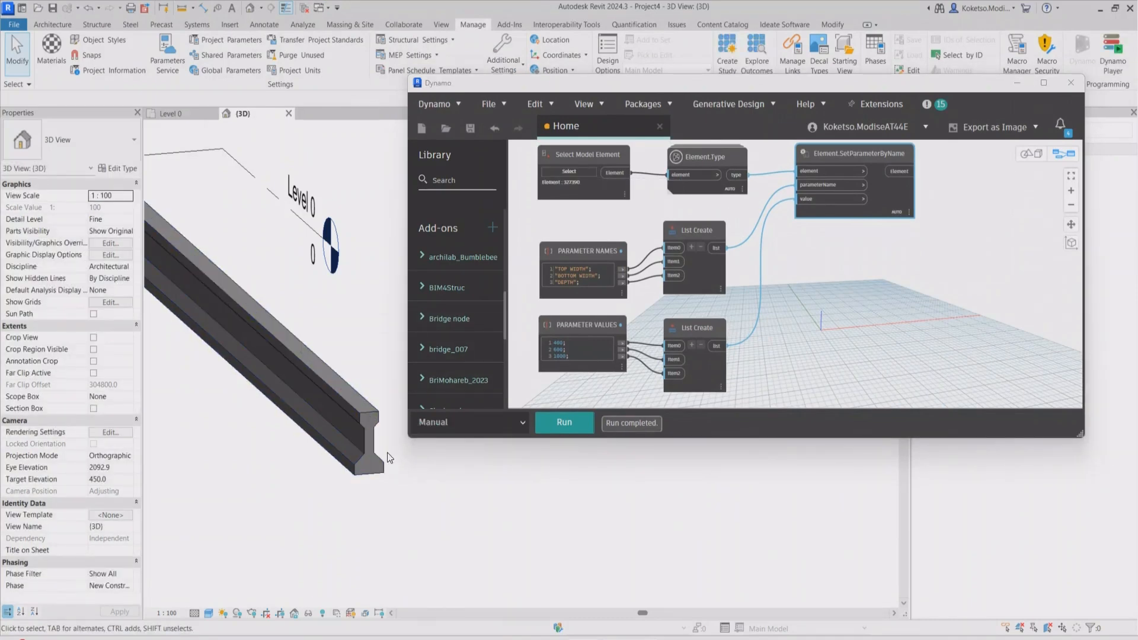
{"action": "scroll", "coordinate": [383, 442], "scroll_direction": "up", "scroll_amount": 3}
{"action": "left_click", "coordinate": [554, 421]}
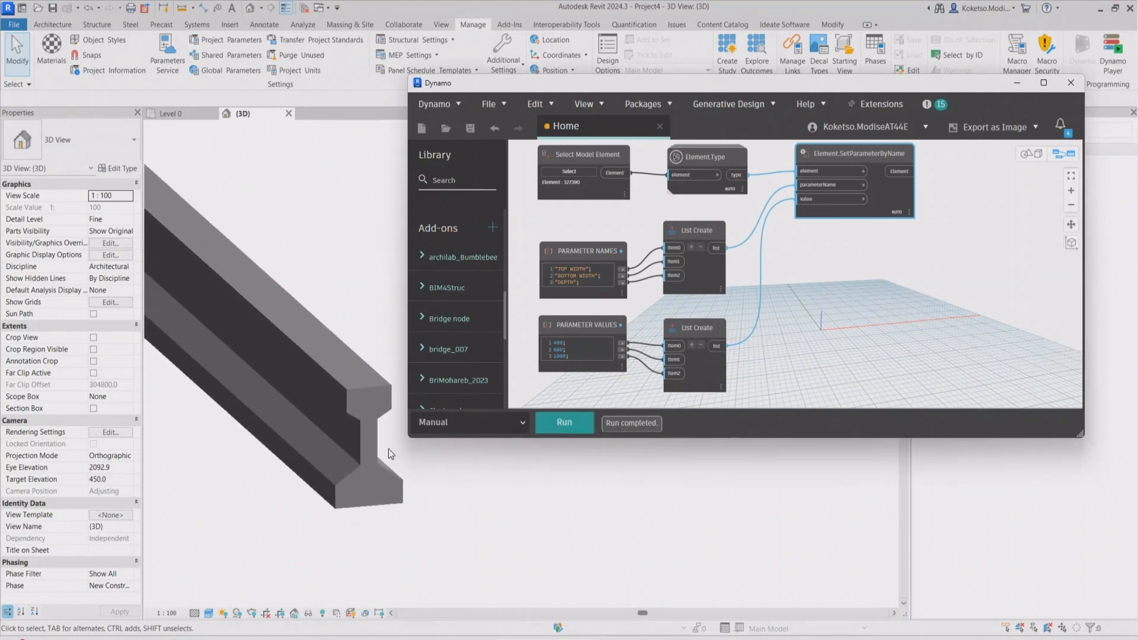
{"action": "left_click_drag", "start_coordinate": [627, 80], "coordinate": [659, 69]}
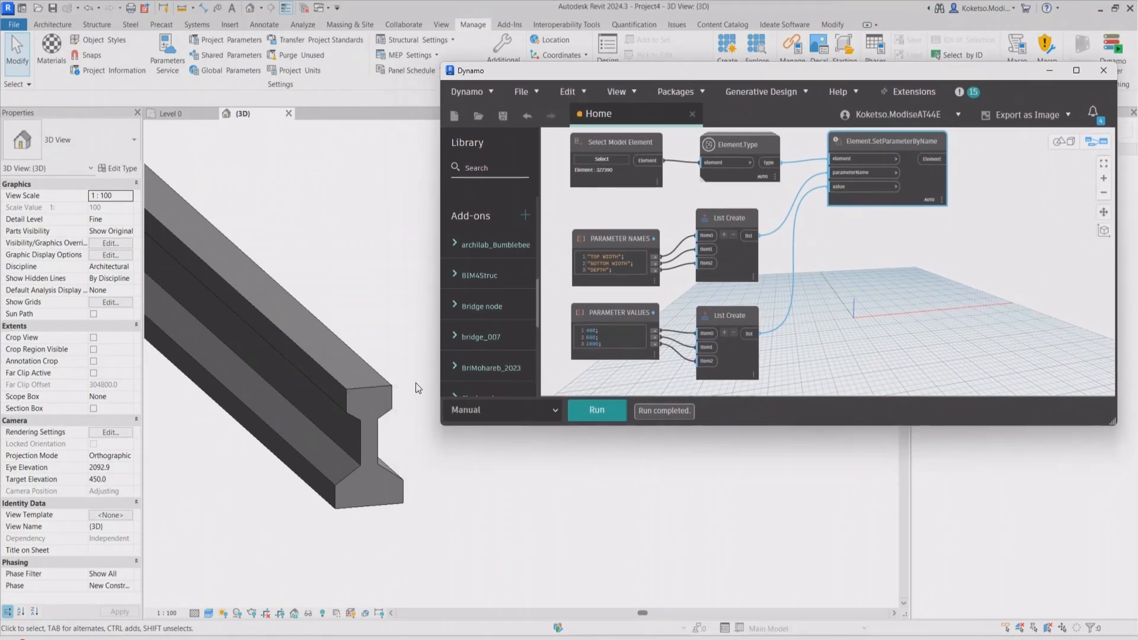
Step: Set the PARAMETER VALUES lines to 600, 800 and 1500 and run the graph on the beam
{"action": "scroll", "coordinate": [667, 263], "scroll_direction": "up", "scroll_amount": 5}
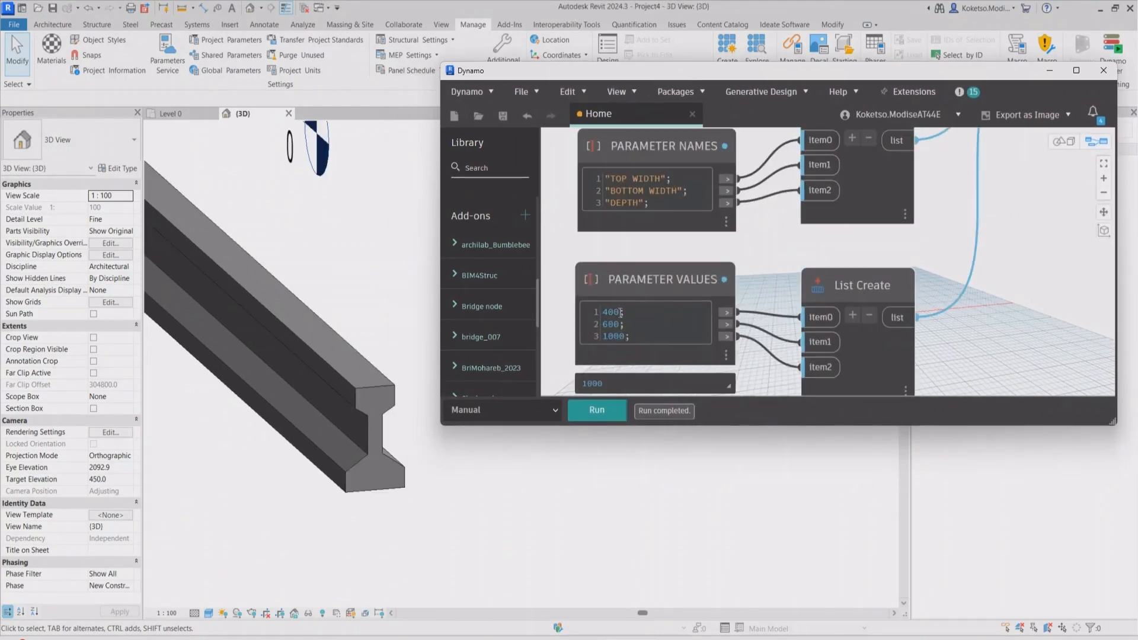
{"action": "double_click", "coordinate": [614, 310]}
{"action": "type", "text": "600"}
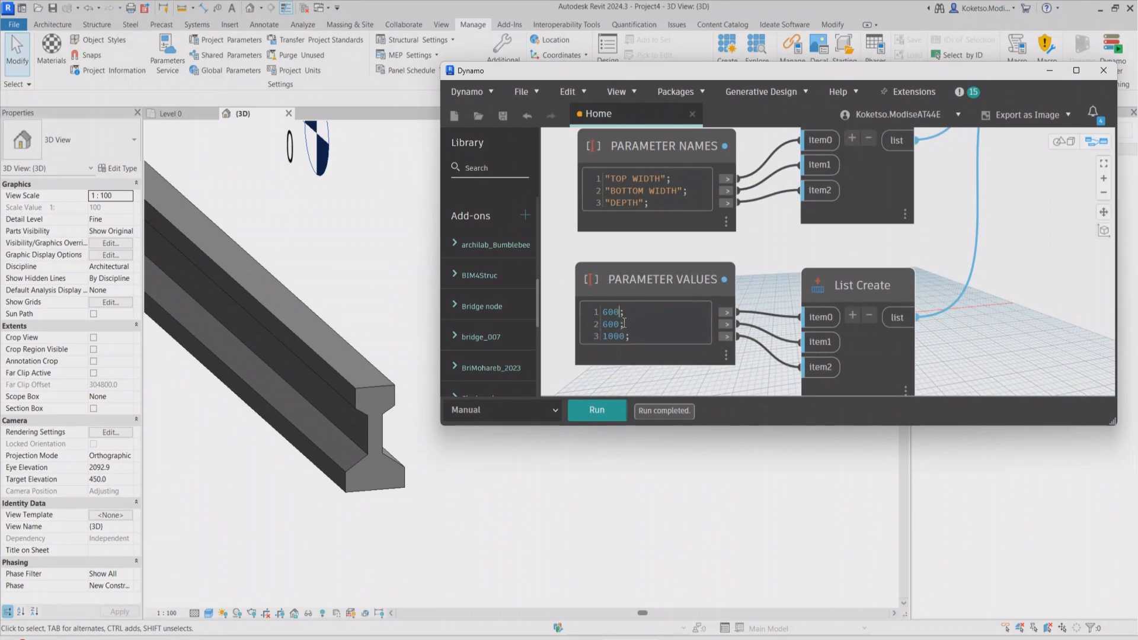
{"action": "left_click_drag", "start_coordinate": [624, 325], "coordinate": [588, 340]}
{"action": "type", "text": "800; "}
{"action": "type", "text": "15"}
{"action": "type", "text": "00"}
{"action": "scroll", "coordinate": [766, 261], "scroll_direction": "down", "scroll_amount": 3}
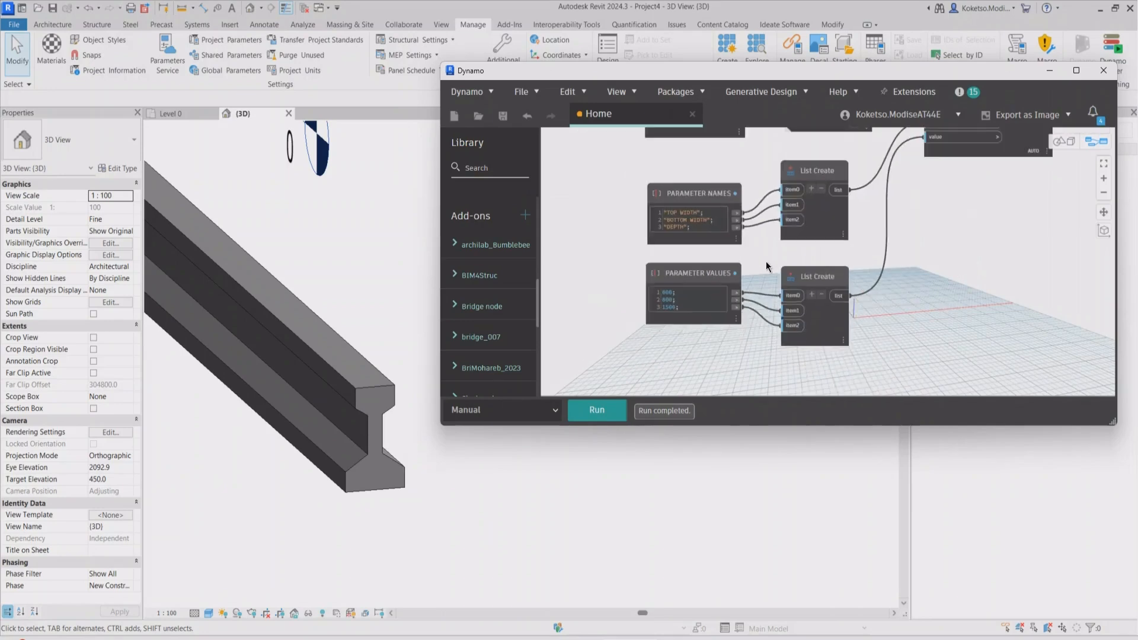
{"action": "scroll", "coordinate": [766, 261], "scroll_direction": "down", "scroll_amount": 1}
{"action": "middle_click_drag", "start_coordinate": [781, 241], "coordinate": [727, 289]}
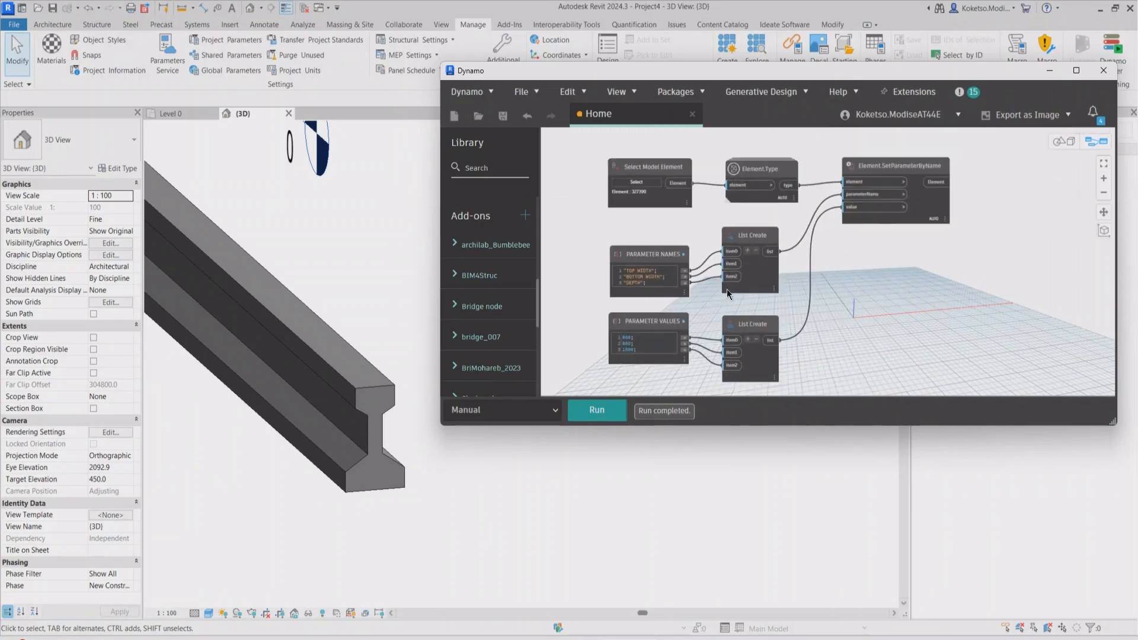
{"action": "left_click", "coordinate": [598, 413]}
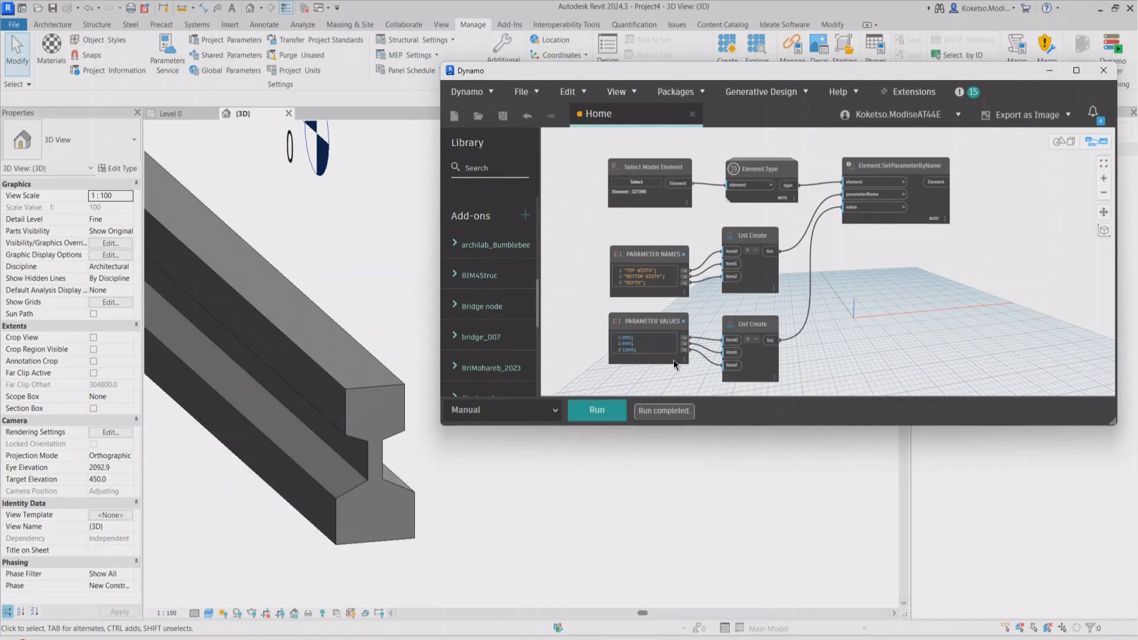
Step: Set the three PARAMETER VALUES lines to 300, 460 and 910
{"action": "scroll", "coordinate": [621, 380], "scroll_direction": "up", "scroll_amount": 1}
{"action": "scroll", "coordinate": [661, 366], "scroll_direction": "up", "scroll_amount": 4}
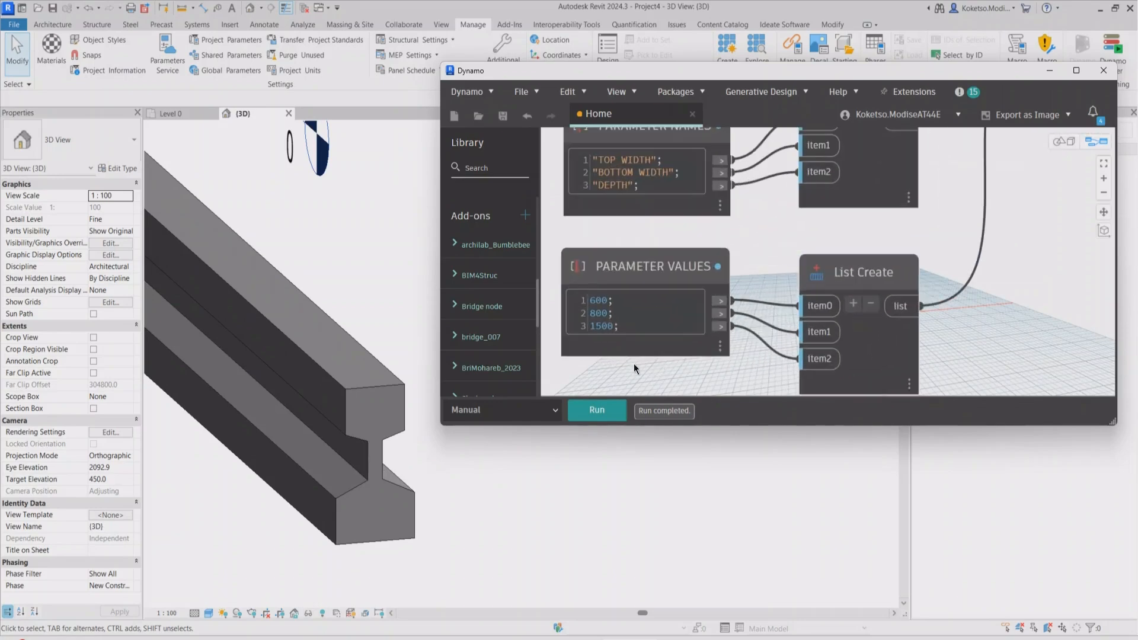
{"action": "double_click", "coordinate": [606, 300]}
{"action": "type", "text": "300"}
{"action": "double_click", "coordinate": [612, 312]}
{"action": "scroll", "coordinate": [604, 343], "scroll_direction": "up", "scroll_amount": 4}
{"action": "left_click", "coordinate": [610, 277]}
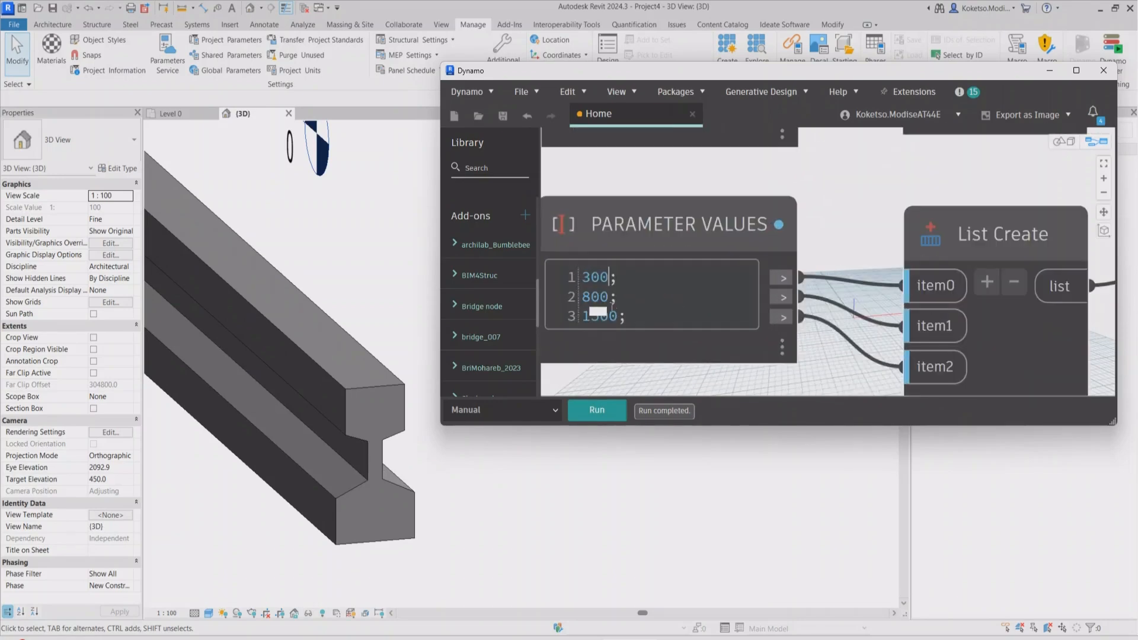
{"action": "double_click", "coordinate": [600, 298]}
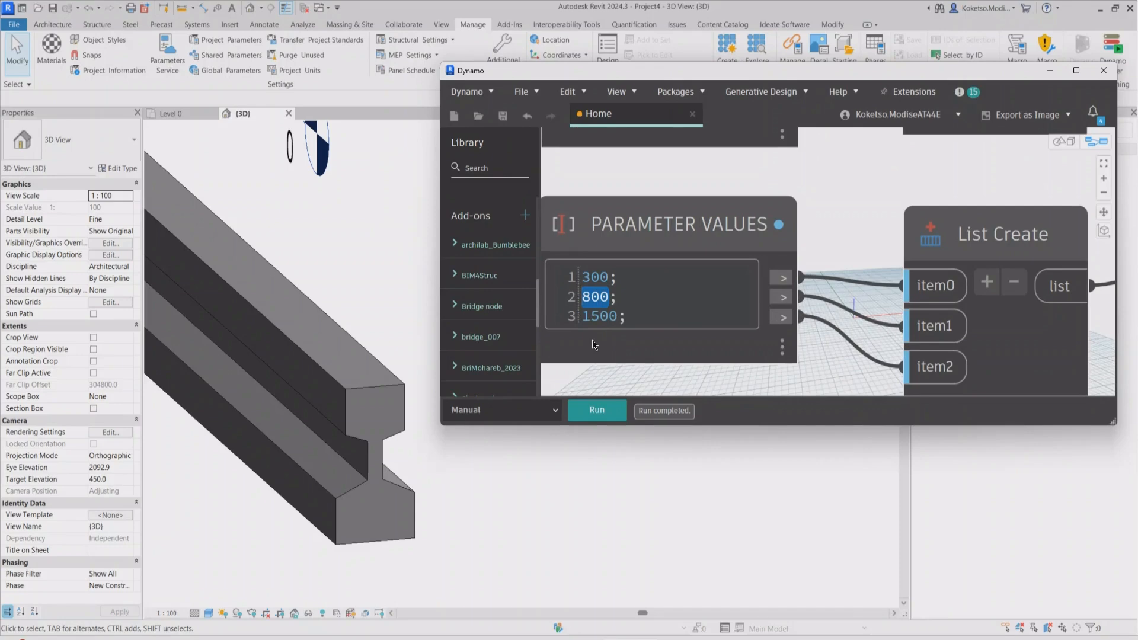
{"action": "type", "text": "460"}
{"action": "double_click", "coordinate": [619, 319]}
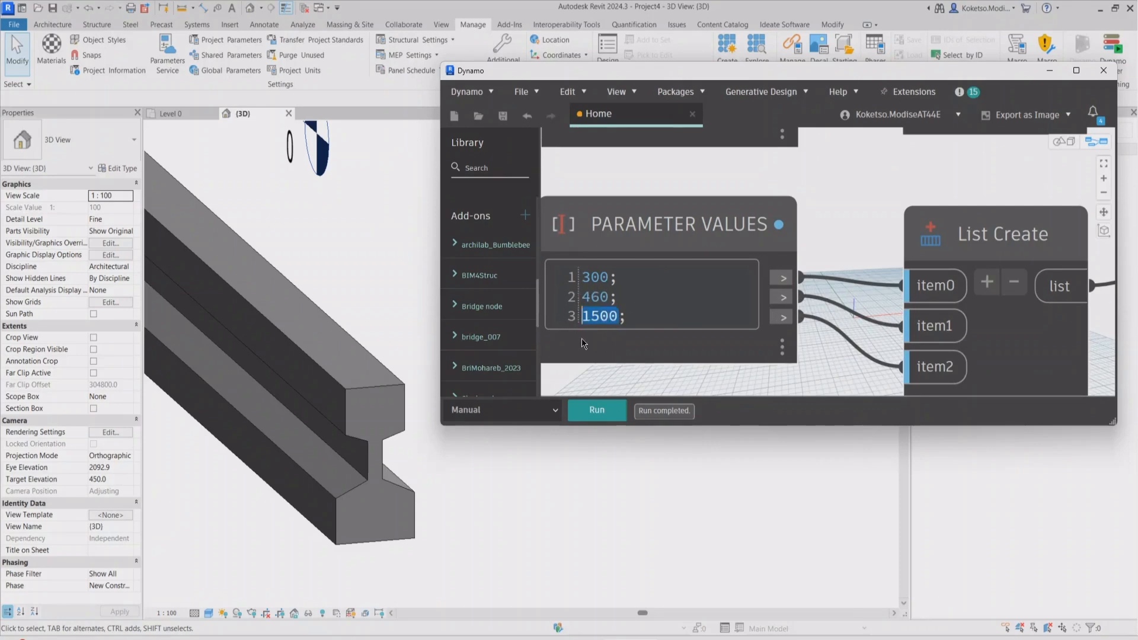
{"action": "scroll", "coordinate": [599, 379], "scroll_direction": "down", "scroll_amount": 3}
{"action": "type", "text": "9"}
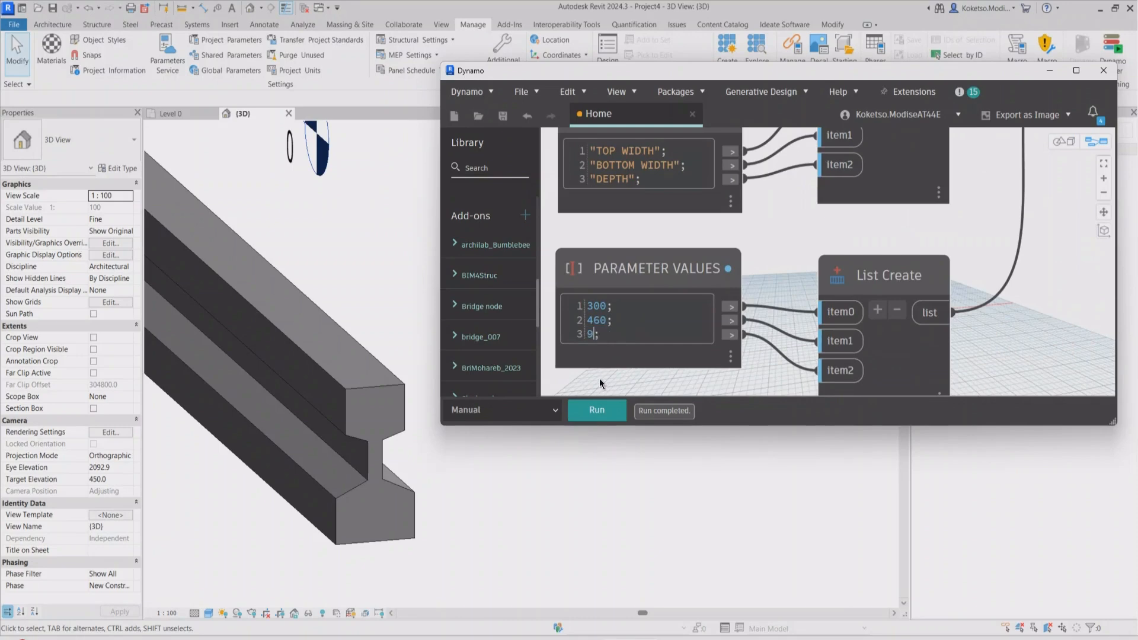
{"action": "type", "text": "10"}
Step: Run the graph to apply the 300, 460 and 910 values and view the beam beside the Dynamo window
{"action": "scroll", "coordinate": [610, 375], "scroll_direction": "down", "scroll_amount": 5}
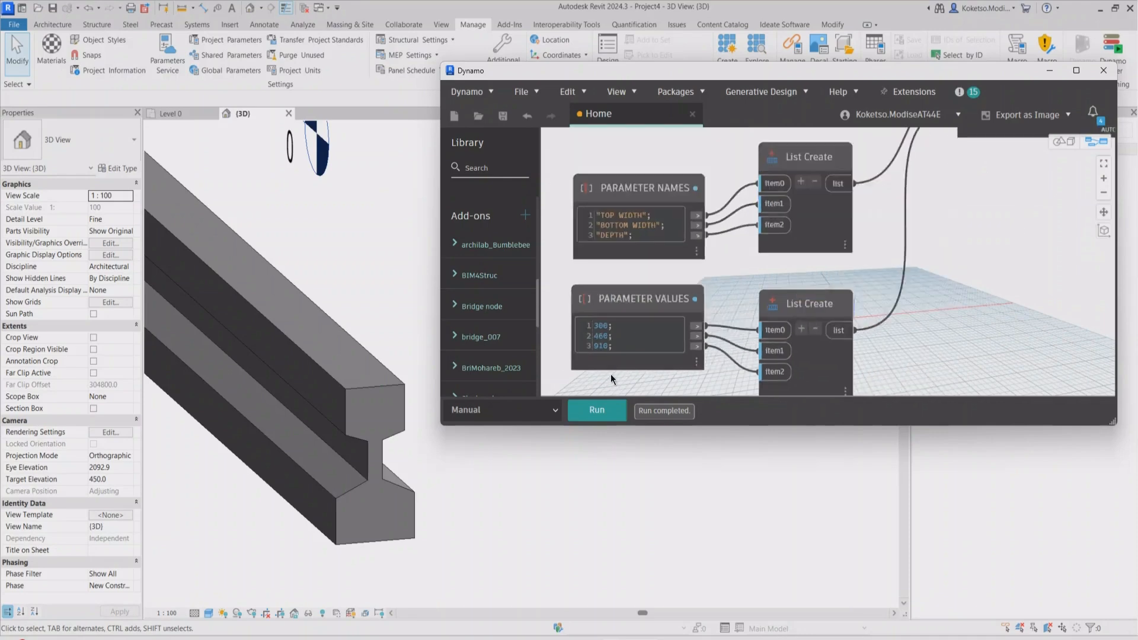
{"action": "left_click", "coordinate": [608, 408]}
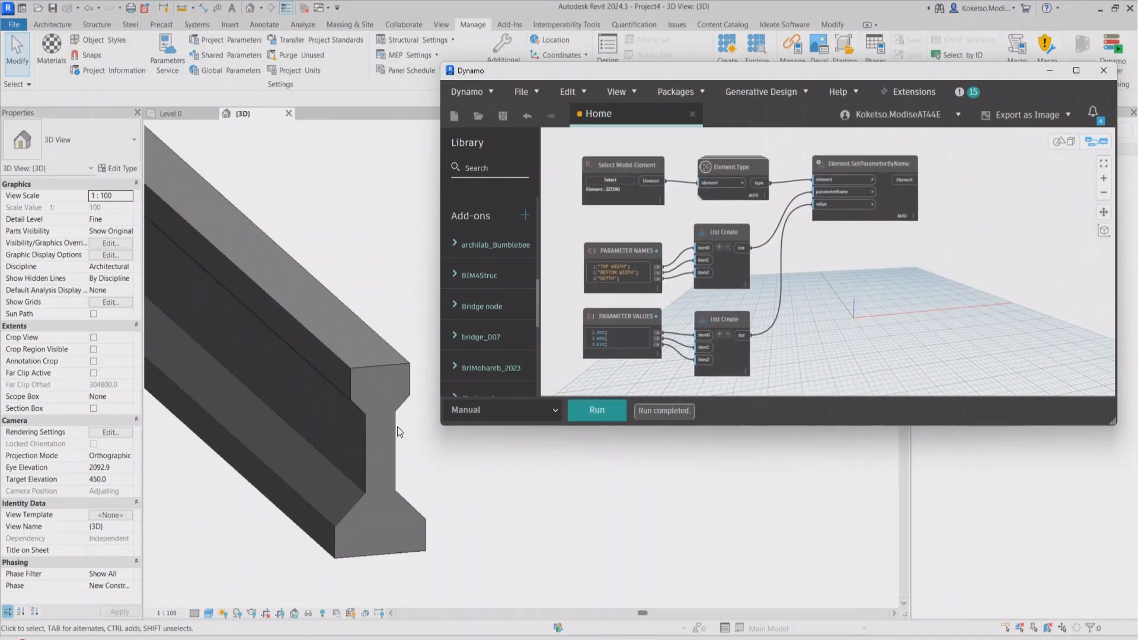
{"action": "scroll", "coordinate": [396, 436], "scroll_direction": "down", "scroll_amount": 5}
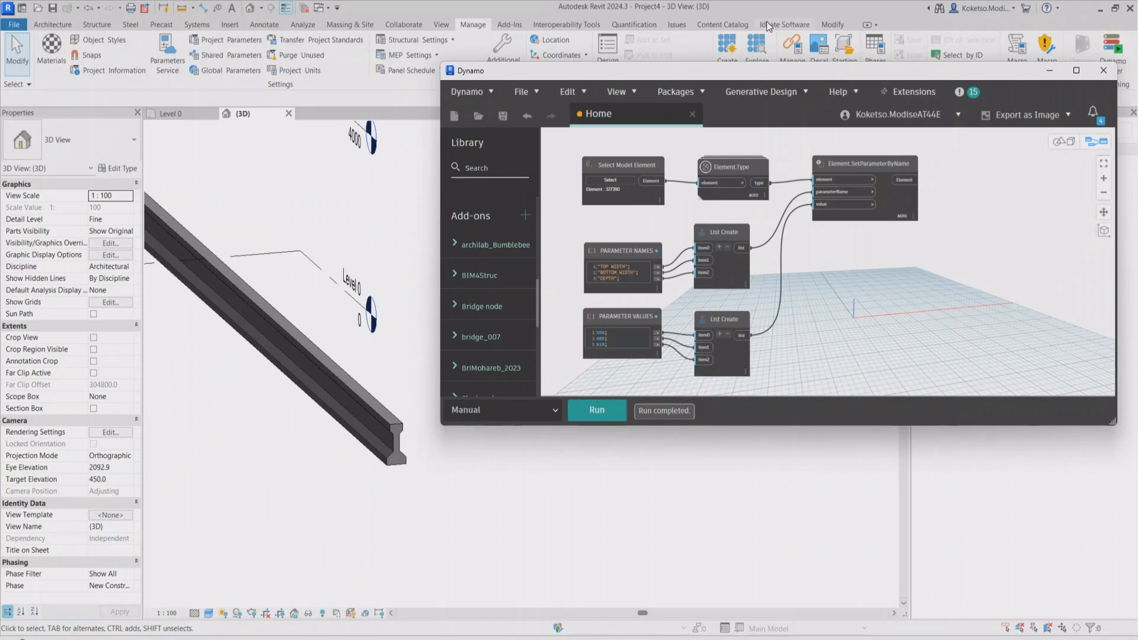
{"action": "left_click_drag", "start_coordinate": [809, 73], "coordinate": [785, 81]}
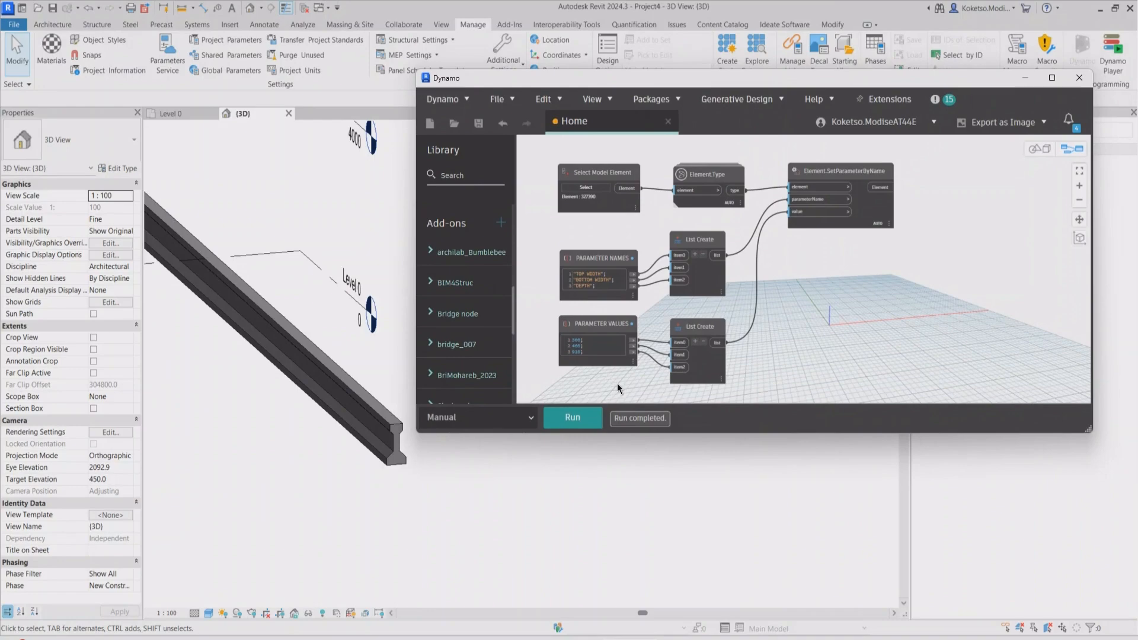